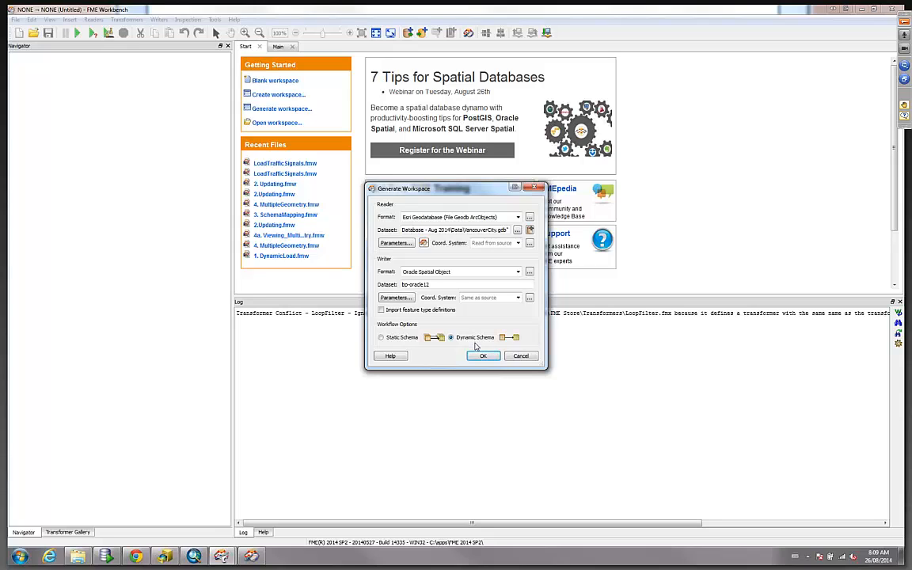
Generate a dynamic-schema workspace from the Esri Geodatabase to Oracle Spatial Object and inspect its reader and writer feature types.
left_click(482, 357)
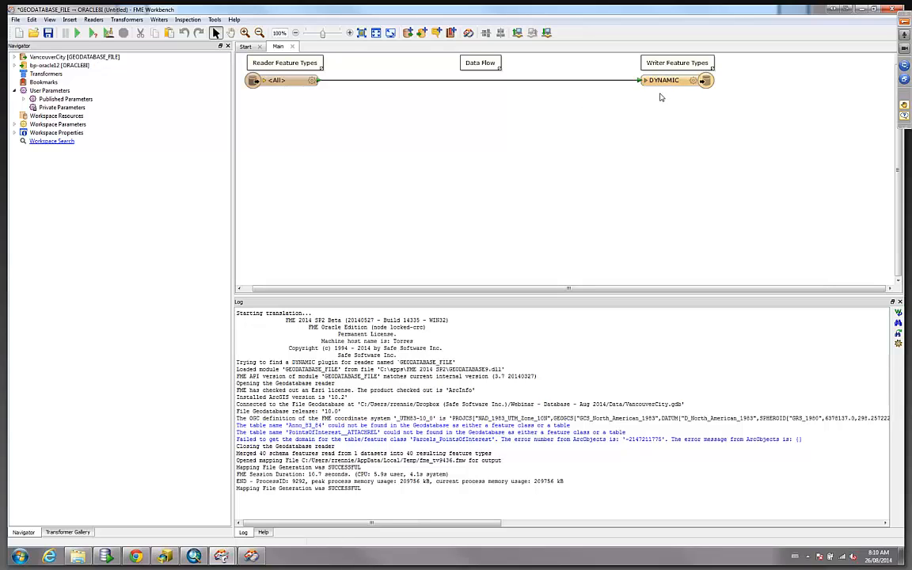
left_click(309, 83)
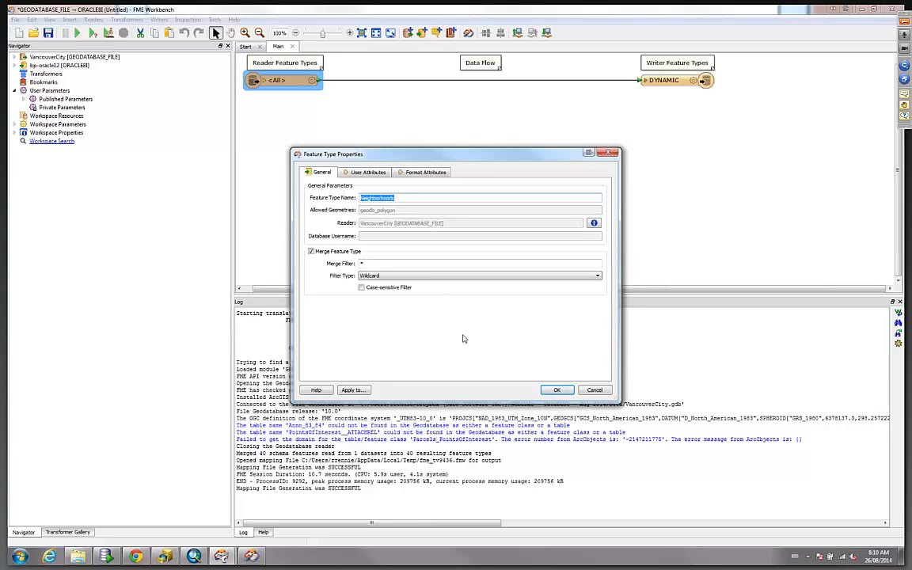
left_click(596, 391)
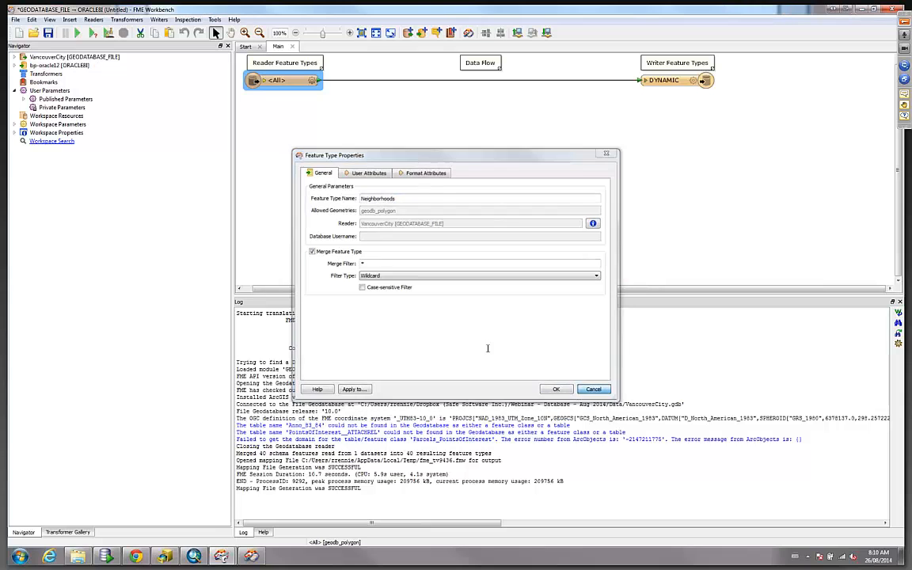
left_click(693, 82)
left_click(693, 81)
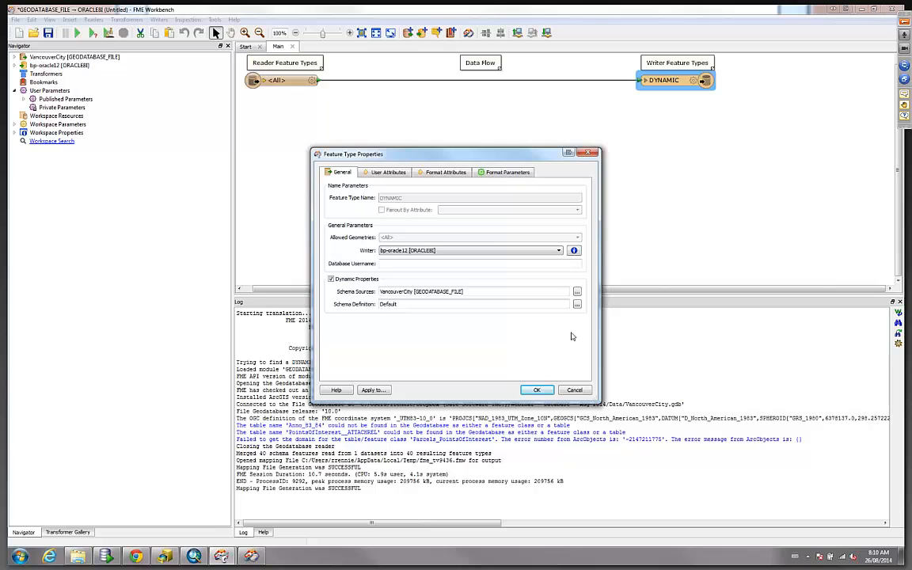
left_click(574, 390)
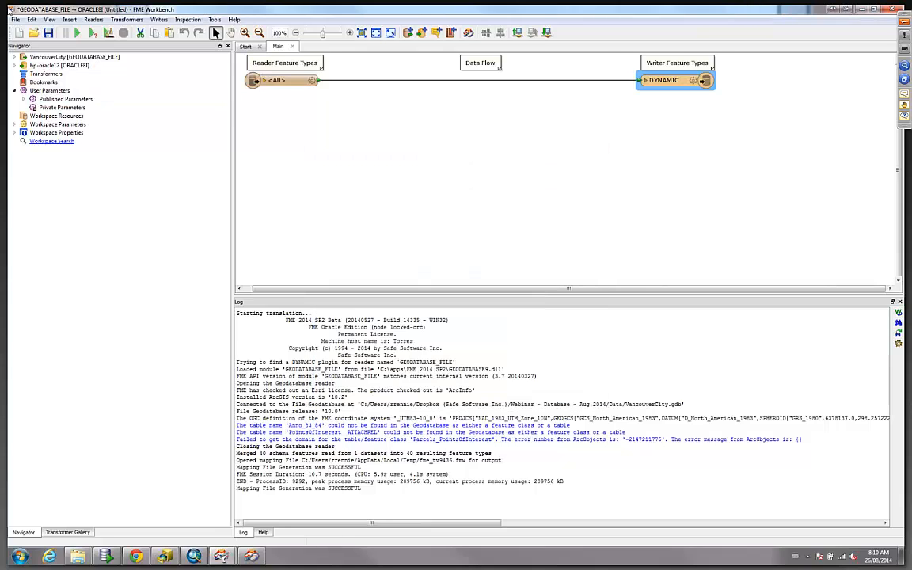
Open the workspace 1. DynamicLoad.fmw from the Demos folder without saving changes to the current workspace.
left_click(15, 19)
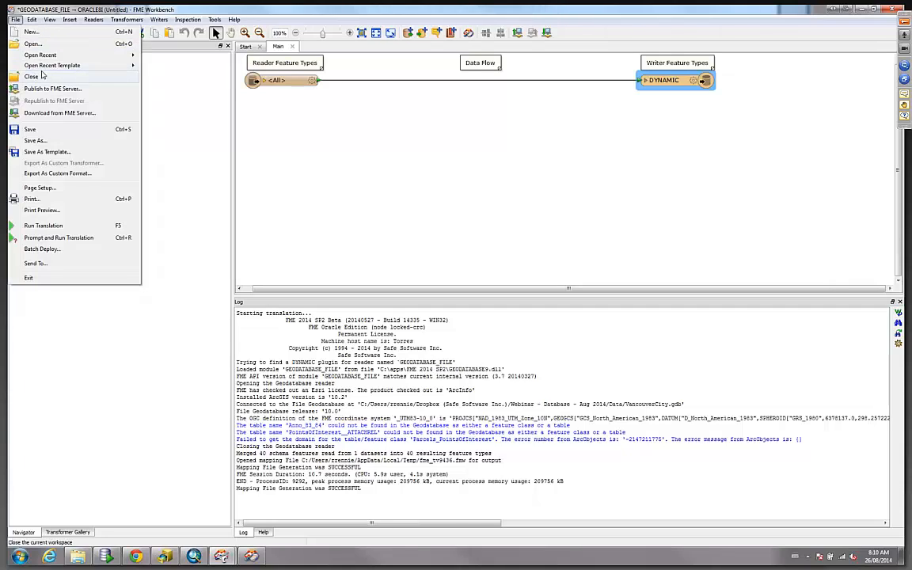
left_click(51, 45)
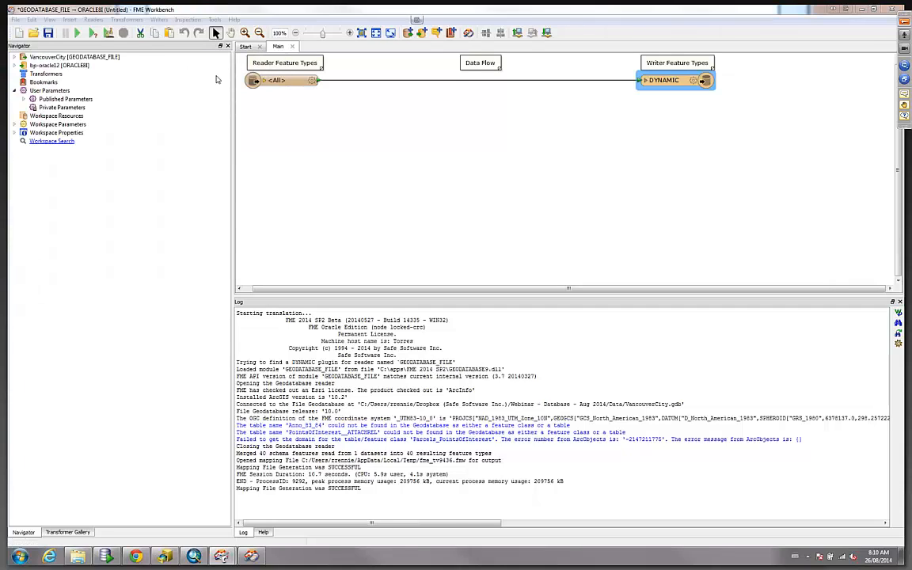
left_click(225, 37)
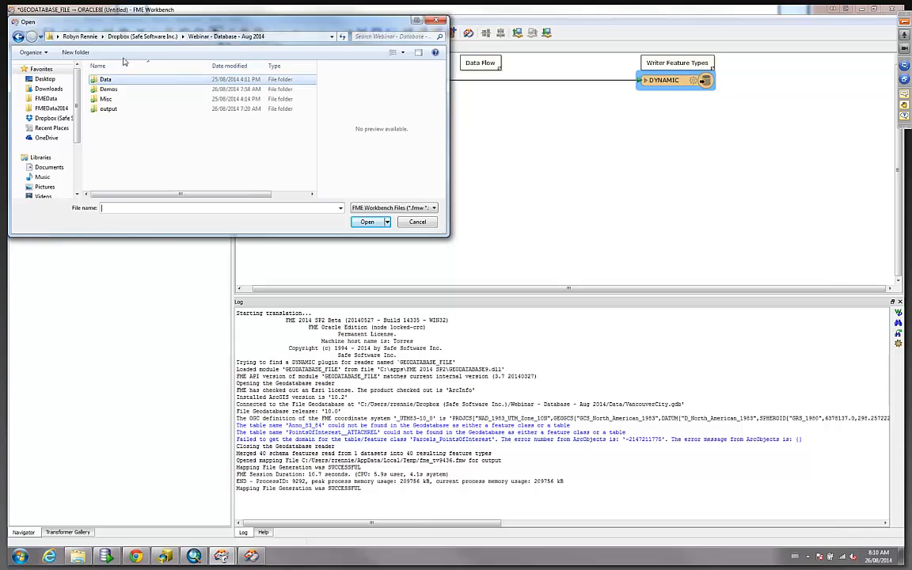
double_click(110, 86)
left_click(115, 80)
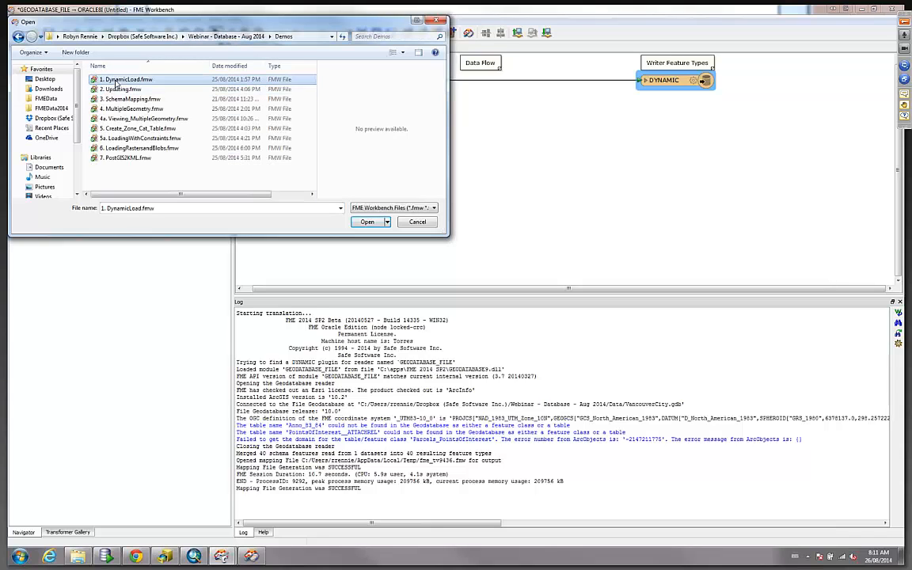
double_click(116, 81)
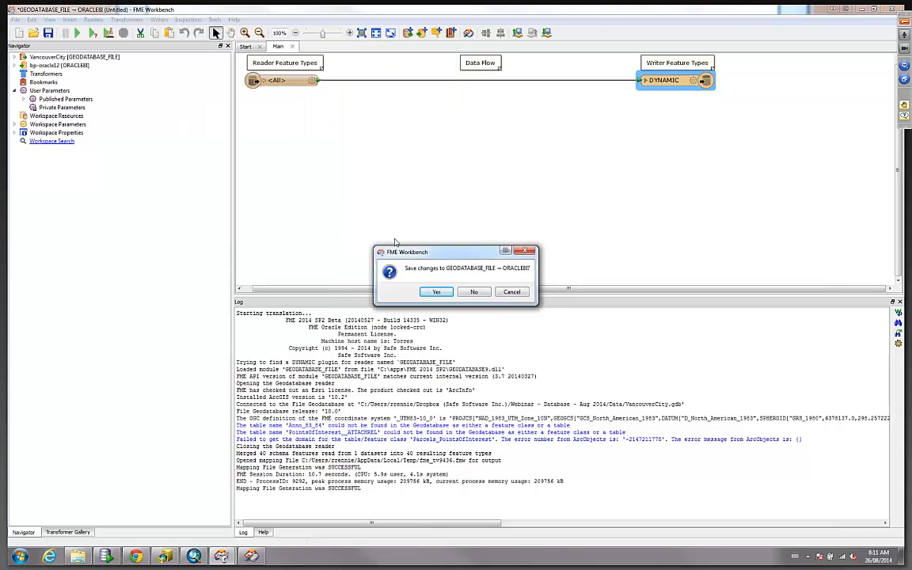
left_click(472, 293)
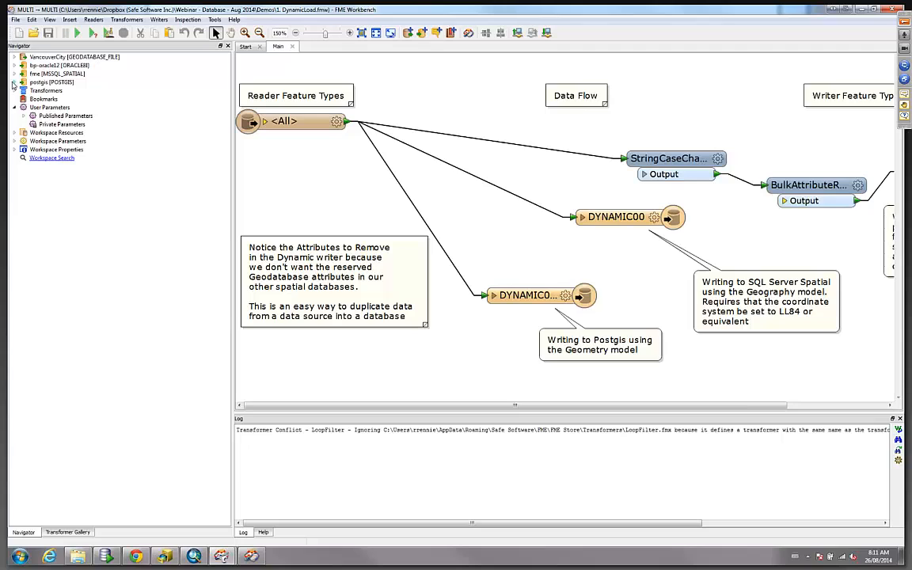
Inspect the PostGIS writer's parameters and the attributes to remove in its dynamic feature type's schema settings.
left_click(13, 82)
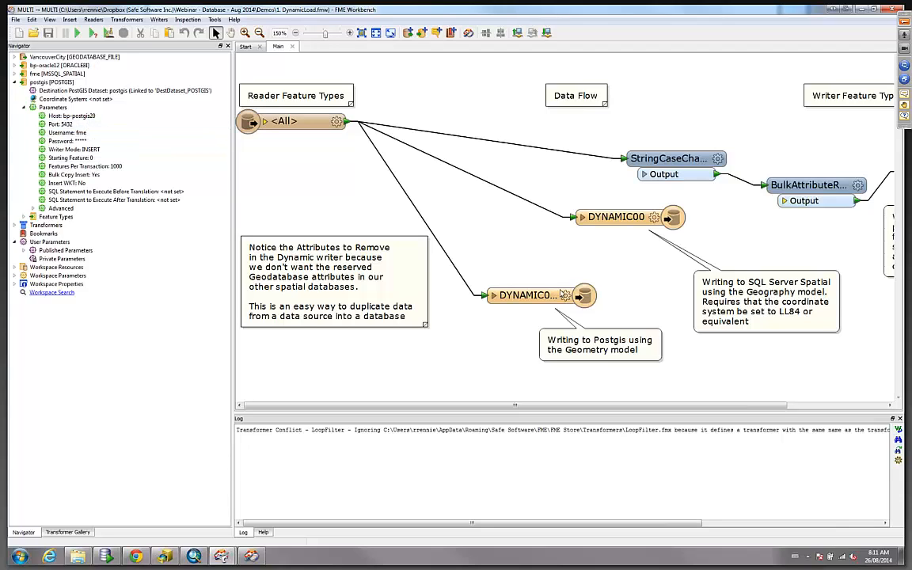
mouse_move(563, 299)
left_click(566, 296)
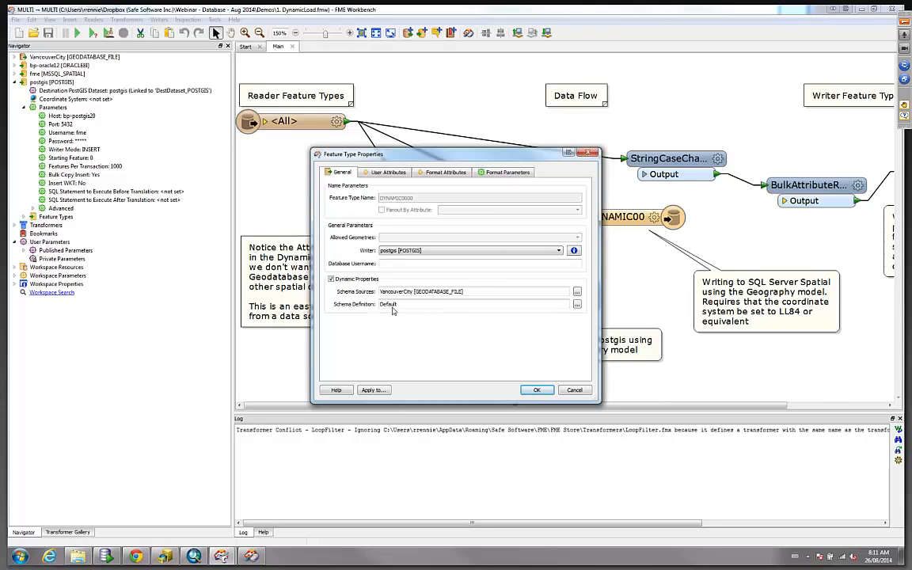
left_click(577, 305)
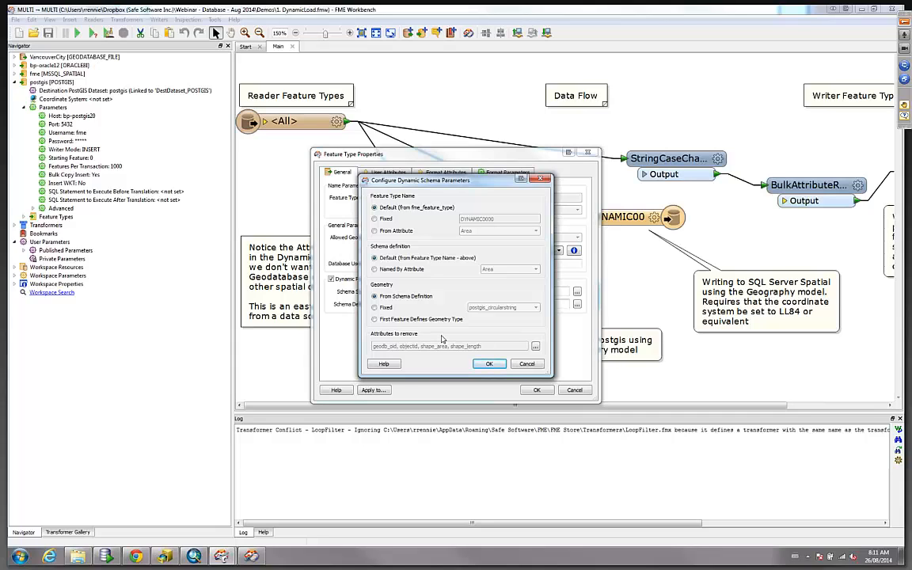
left_click(535, 346)
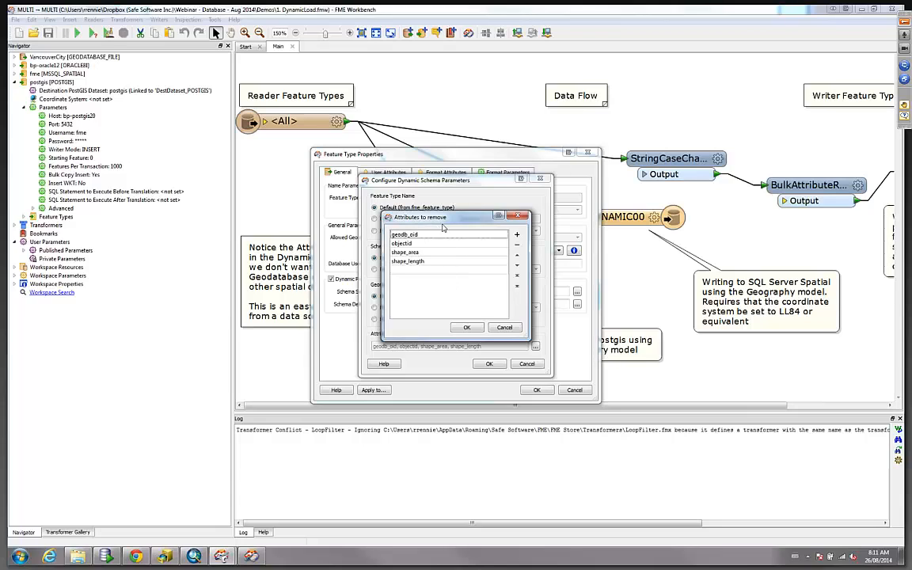
left_click(504, 327)
left_click(527, 365)
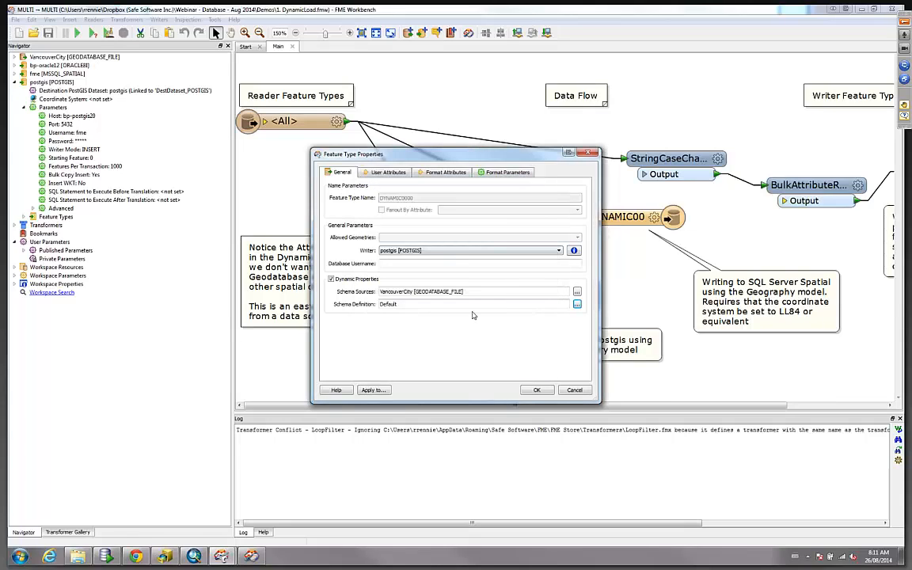
left_click(575, 391)
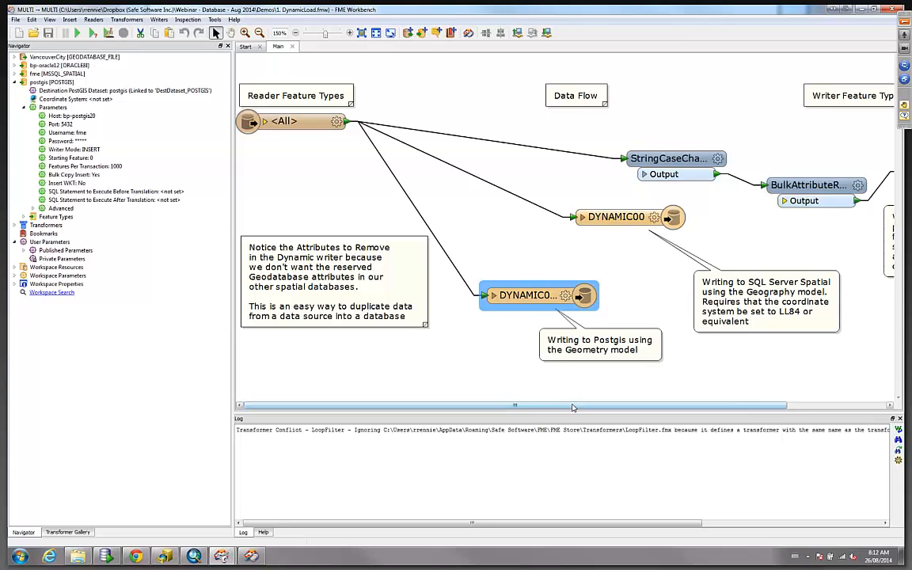
Examine the VancouverCity geodatabase reader's advanced parameters and the feature types selected to read.
scroll(575, 407, "right", 3)
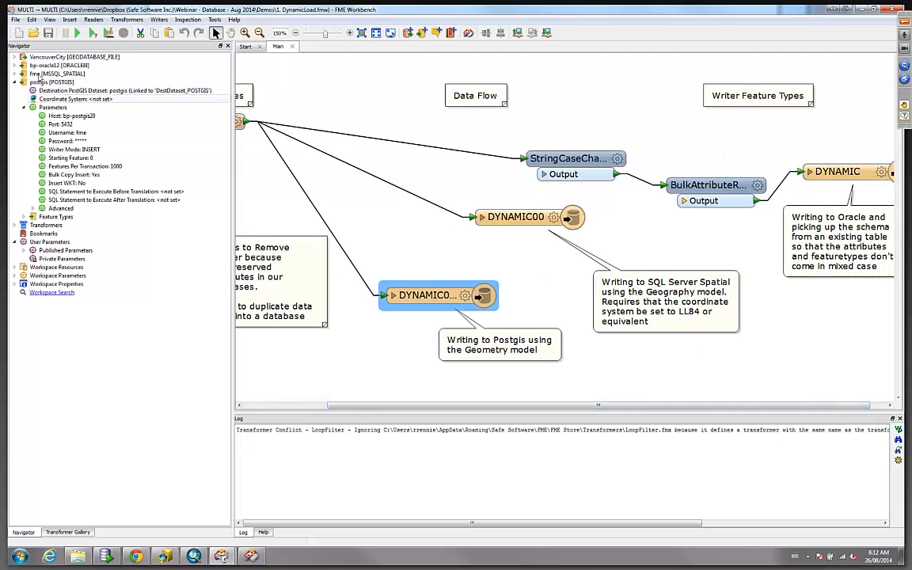
left_click(14, 58)
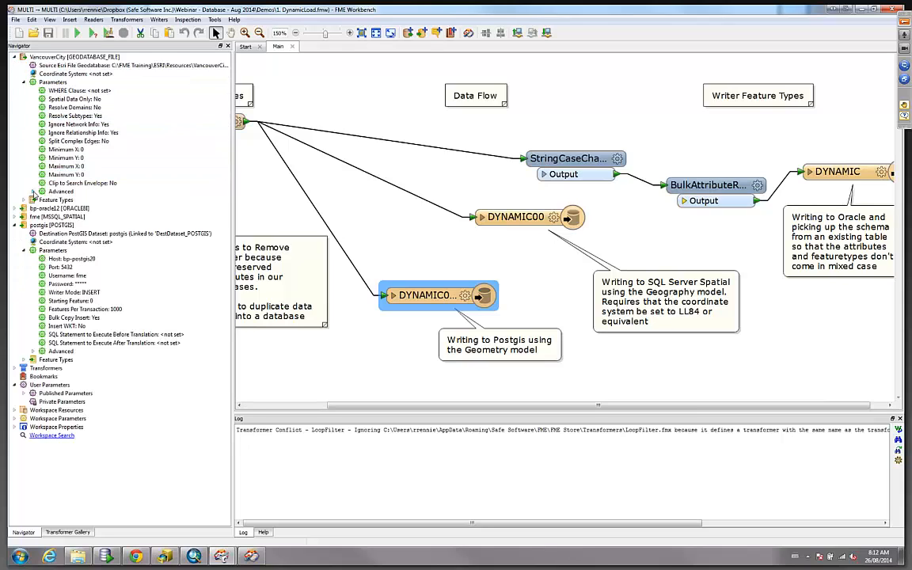
left_click(33, 191)
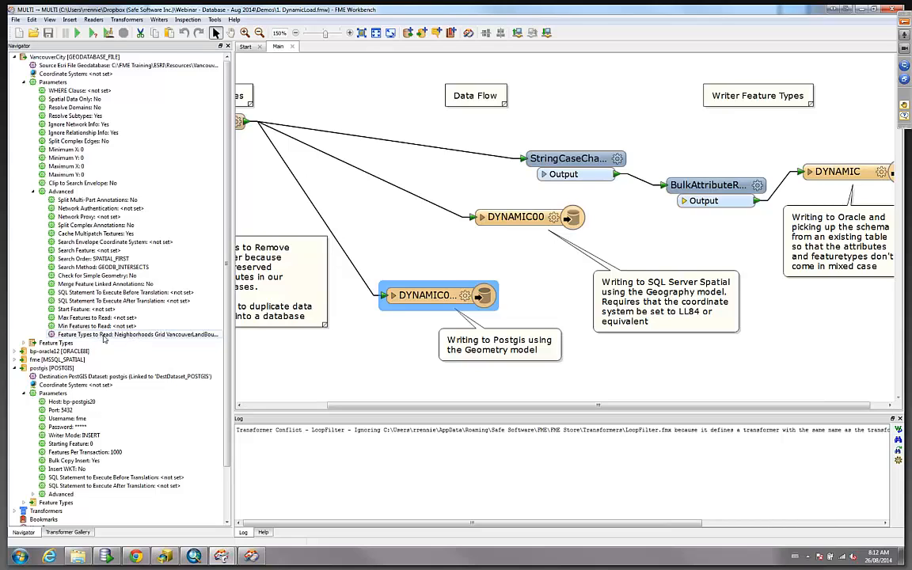
left_click(92, 34)
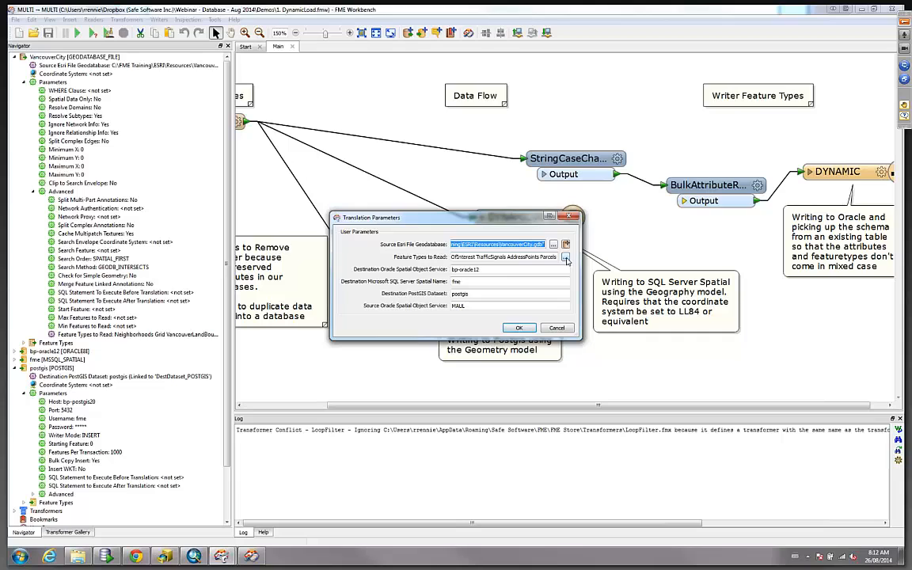
left_click(565, 257)
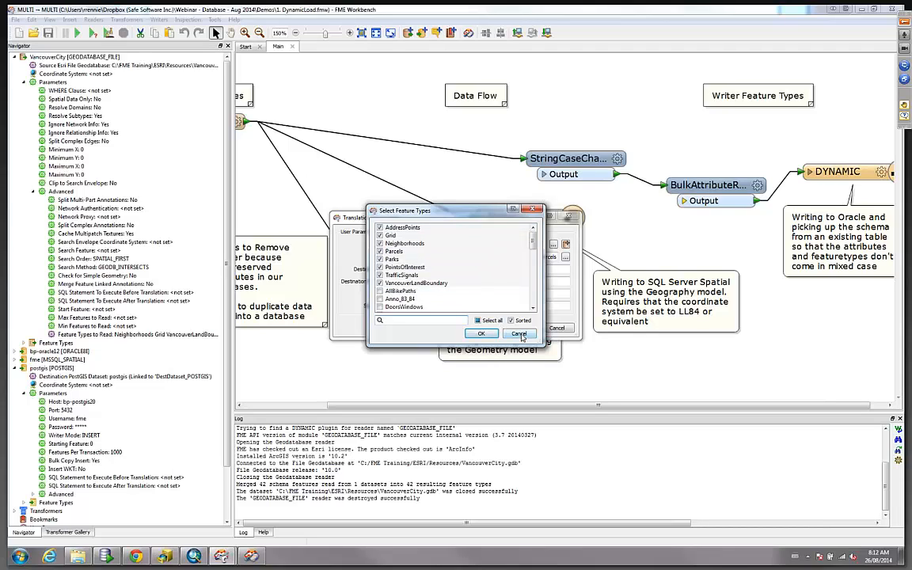
left_click(481, 333)
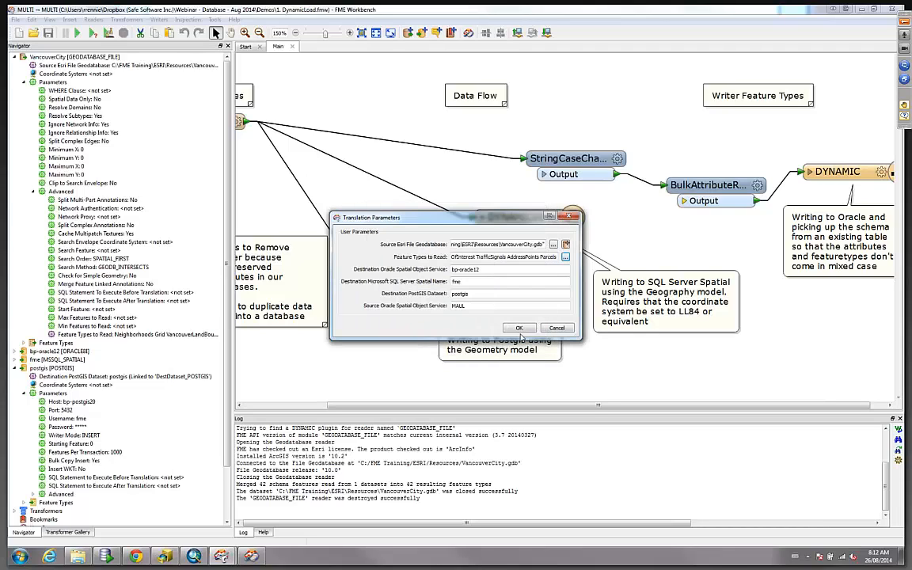
left_click(557, 329)
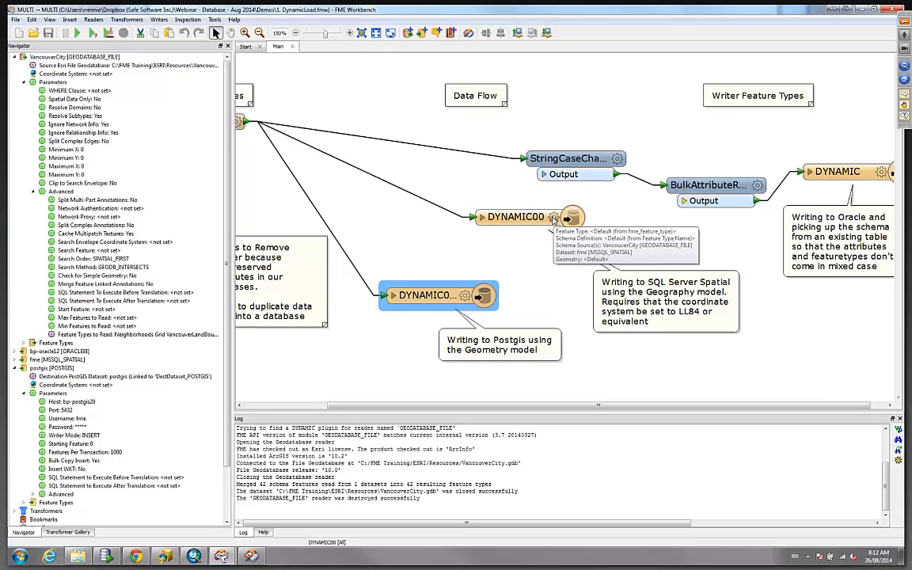
Review the SQL Server and Oracle dynamic writer feature type properties and their writer parameters.
double_click(553, 219)
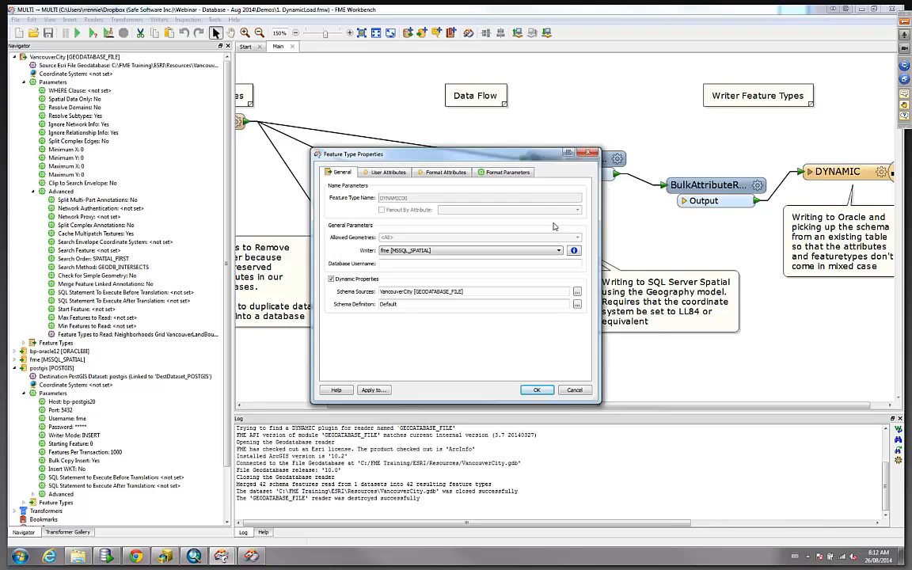
left_click(587, 155)
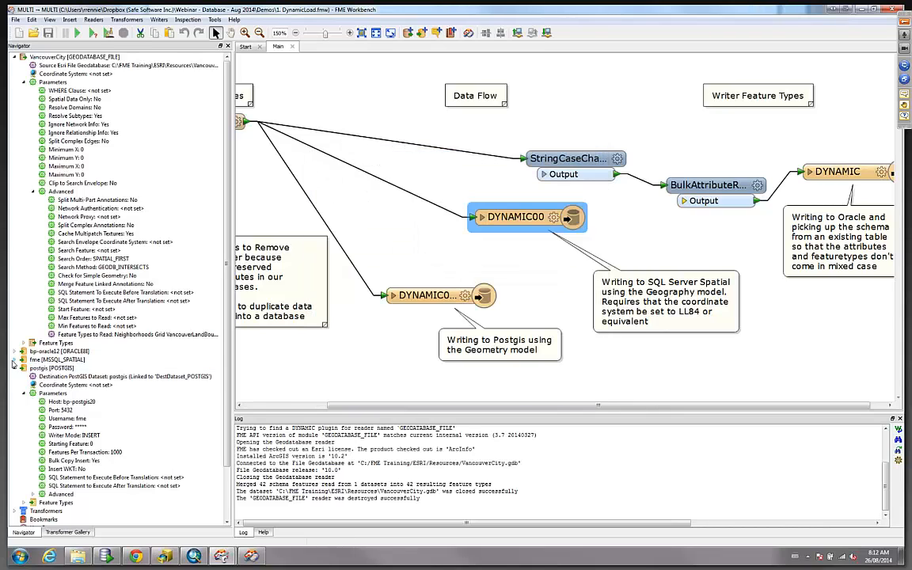
left_click(13, 360)
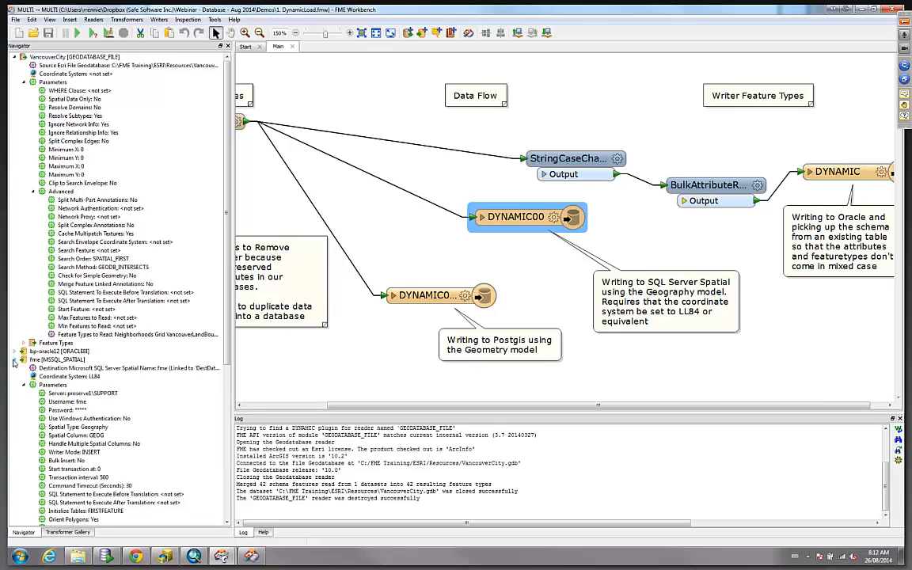
scroll(182, 396, "down", 2)
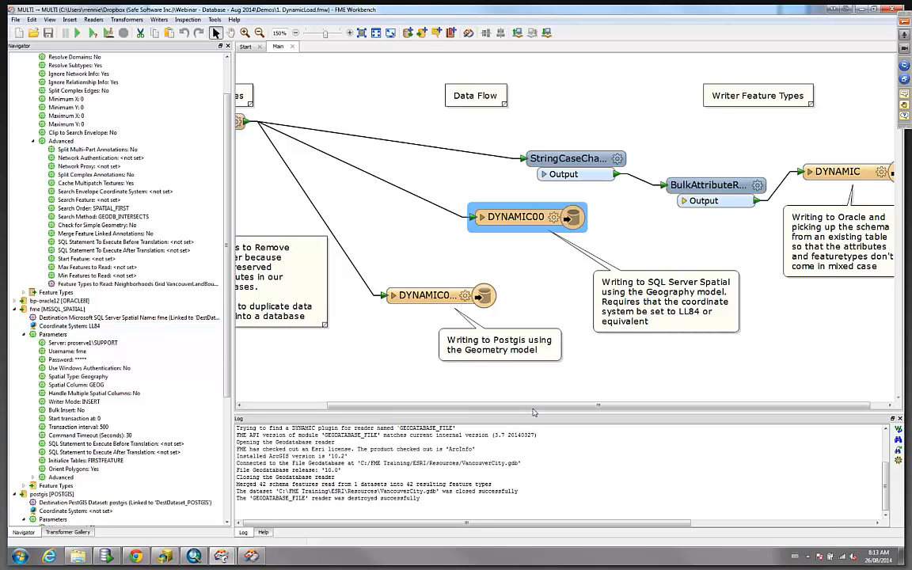
scroll(554, 364, "right", 1)
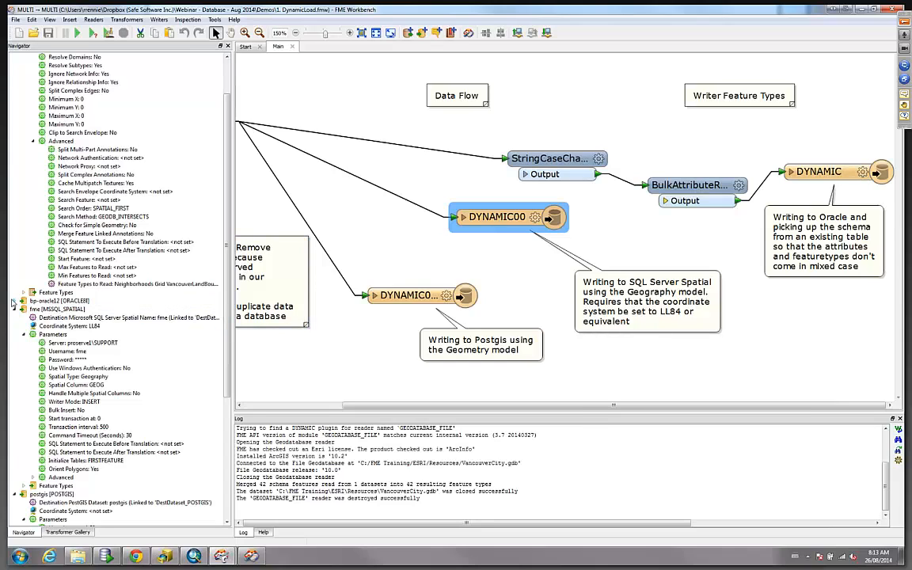
left_click(23, 301)
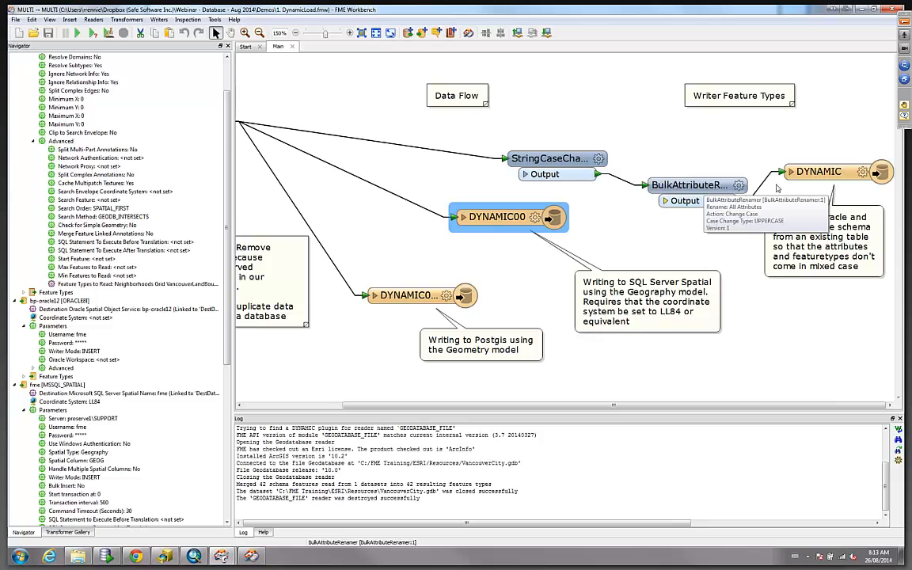
left_click(863, 173)
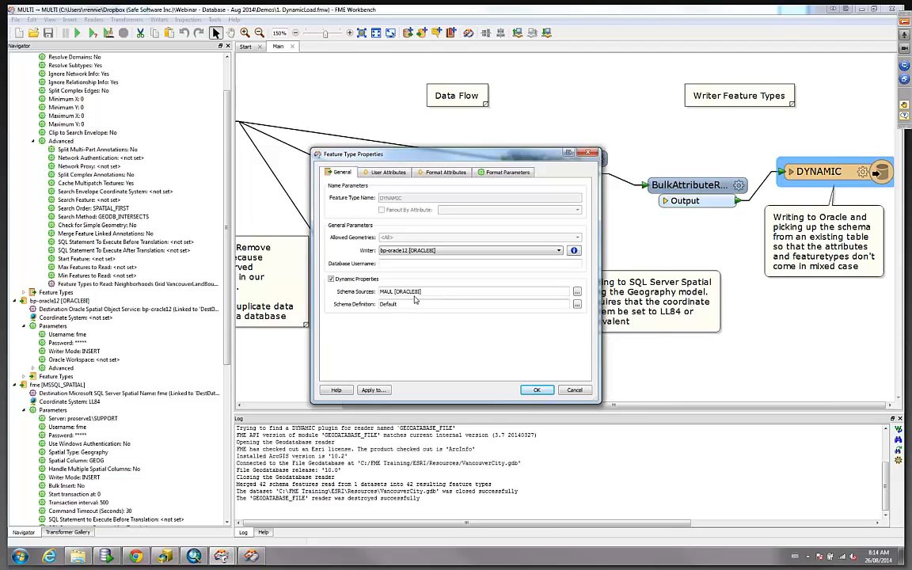
left_click(574, 390)
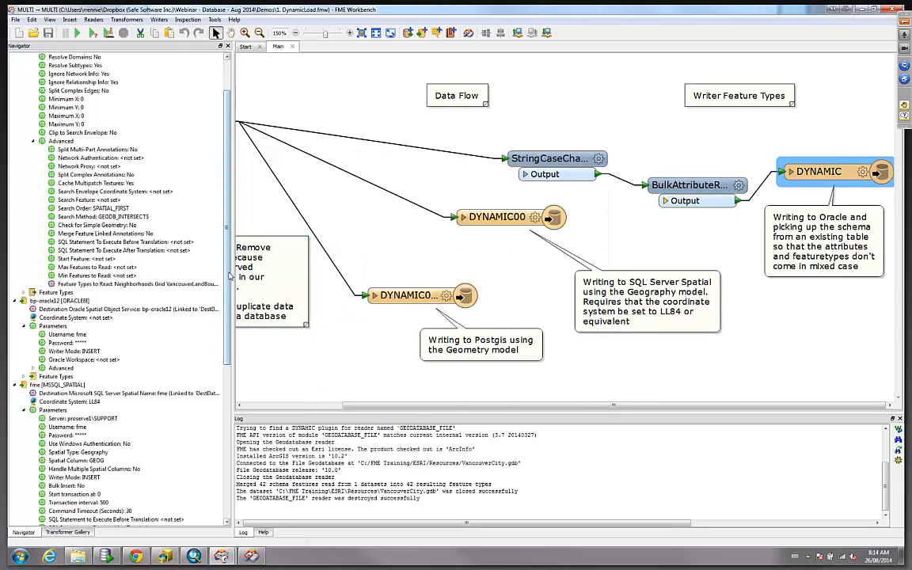
Examine the MAUL Oracle source listed under Workspace Resources.
left_click_drag(230, 276, 222, 467)
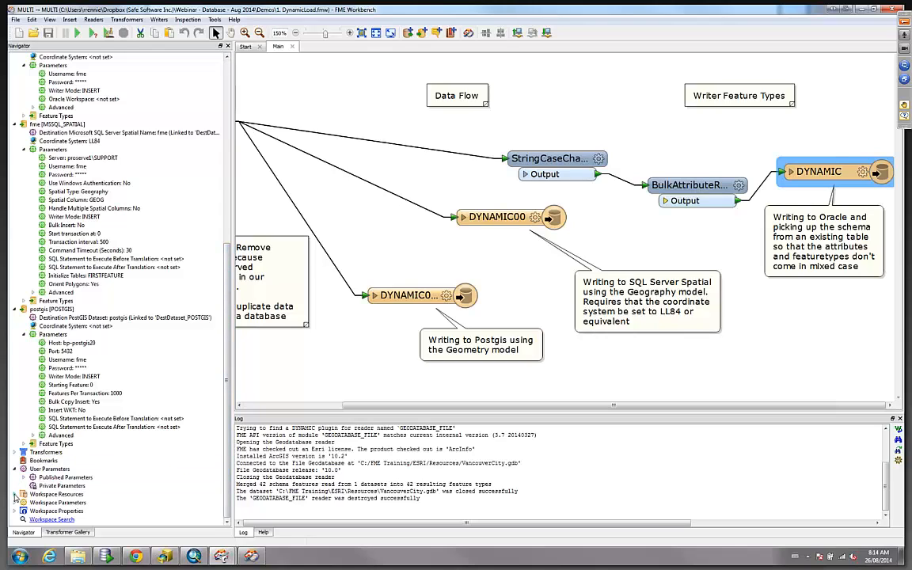
left_click(14, 495)
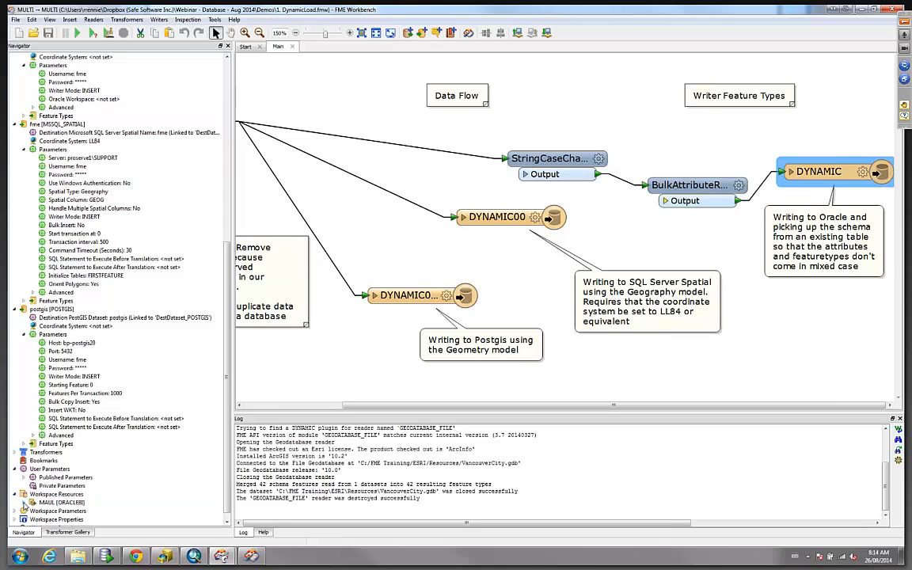
left_click(24, 503)
scroll(190, 442, "down", 1)
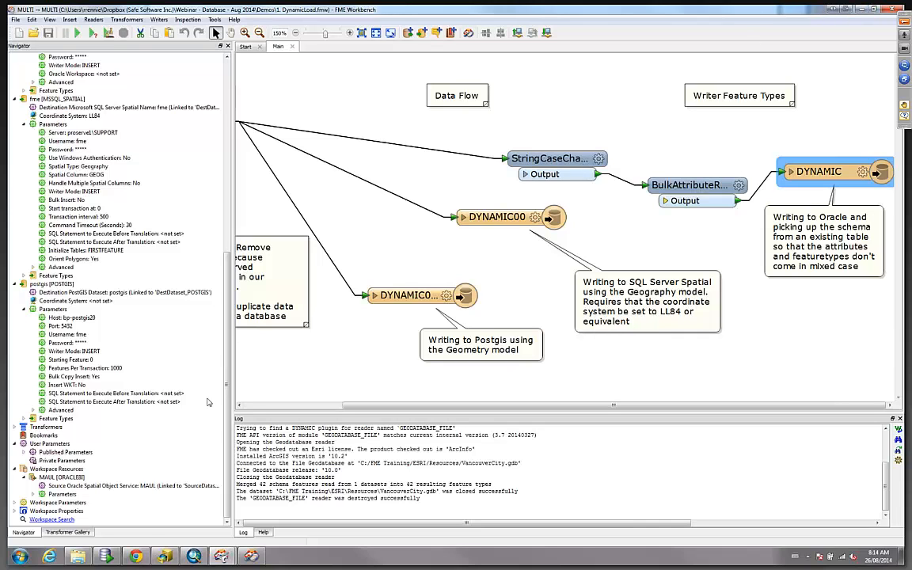
left_click(135, 558)
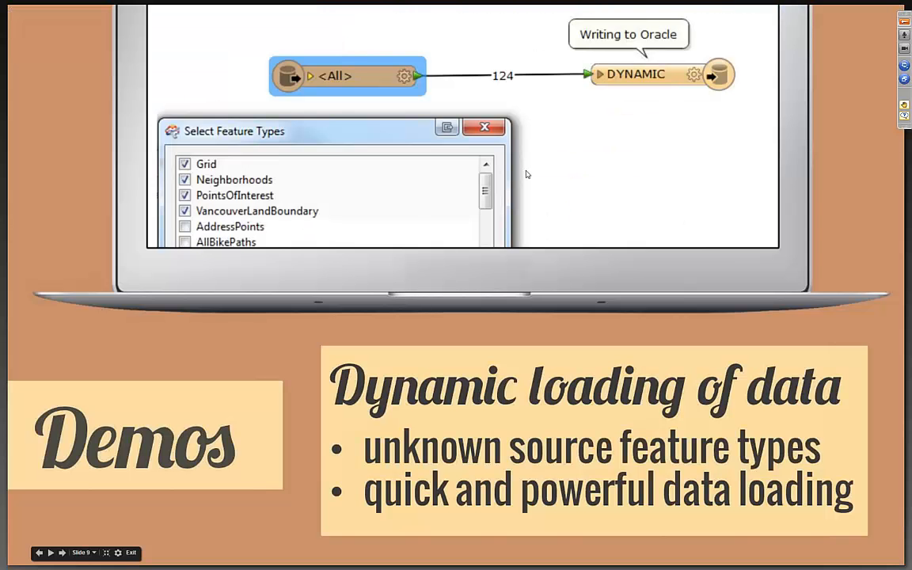
key("Right")
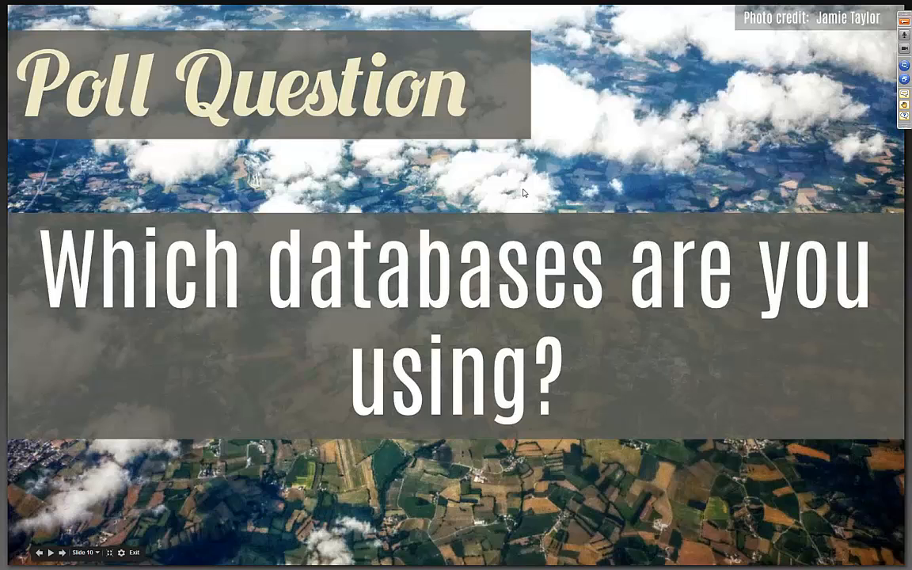
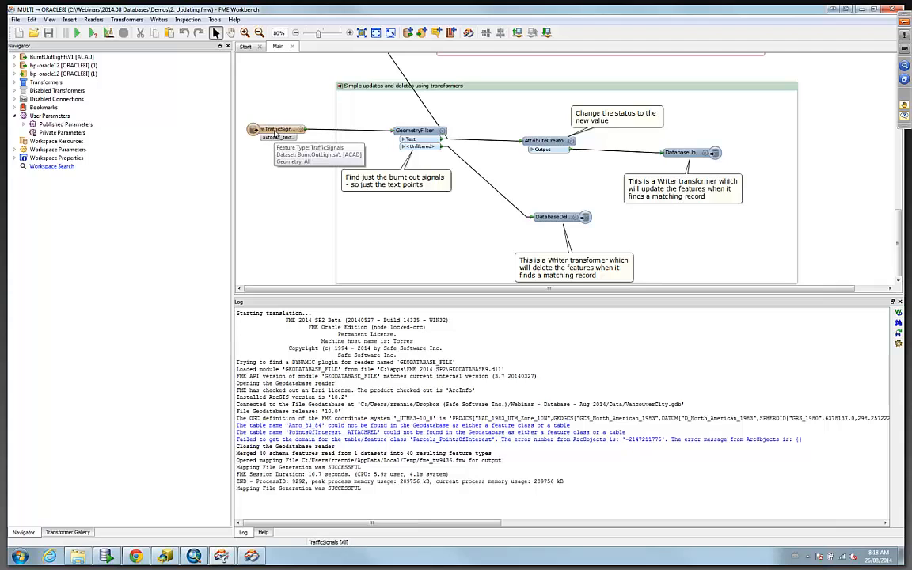
Open the AttributeCreator_2 parameters to check the Status value it sets, then close the dialog.
double_click(570, 142)
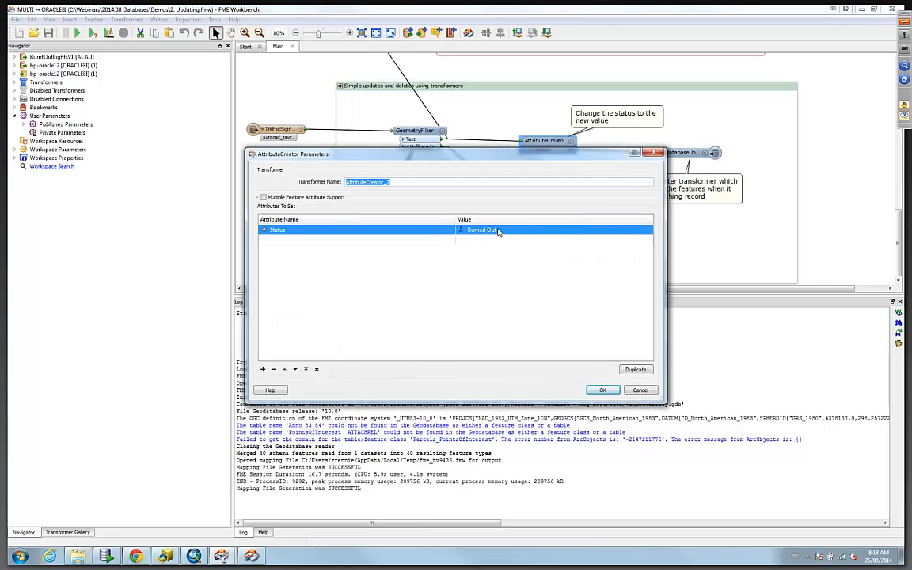
left_click(640, 391)
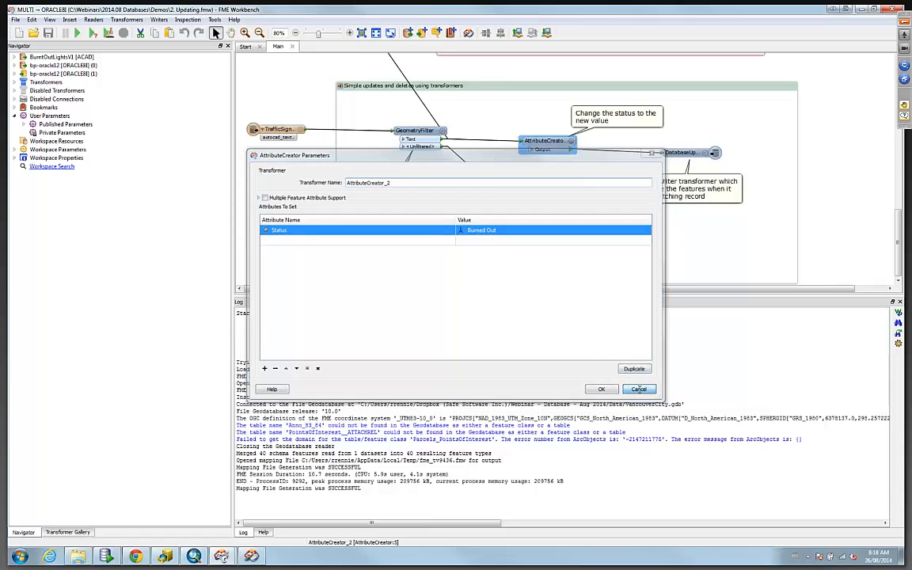
Review the DatabaseUpdater and DatabaseDeleter parameters, browsing the table columns and attribute values available for matching.
double_click(687, 153)
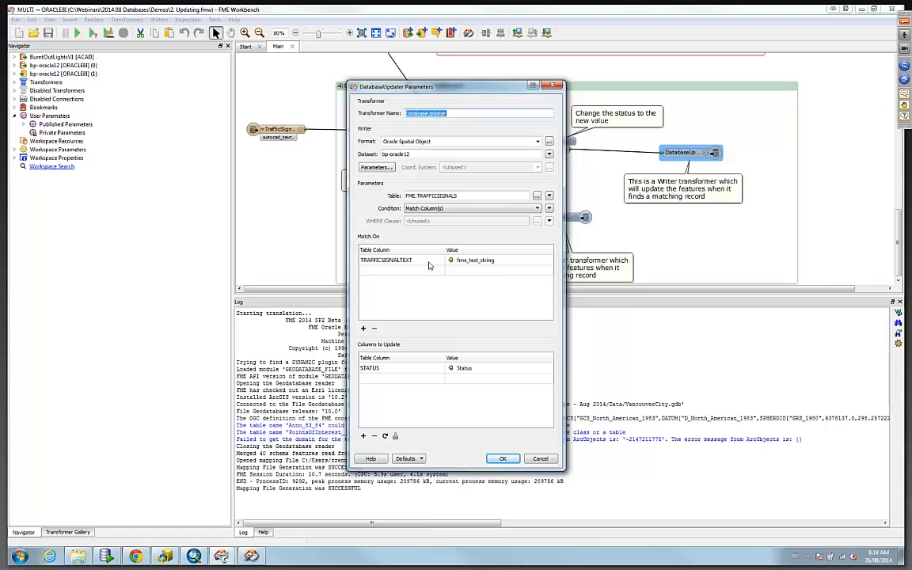
left_click(428, 270)
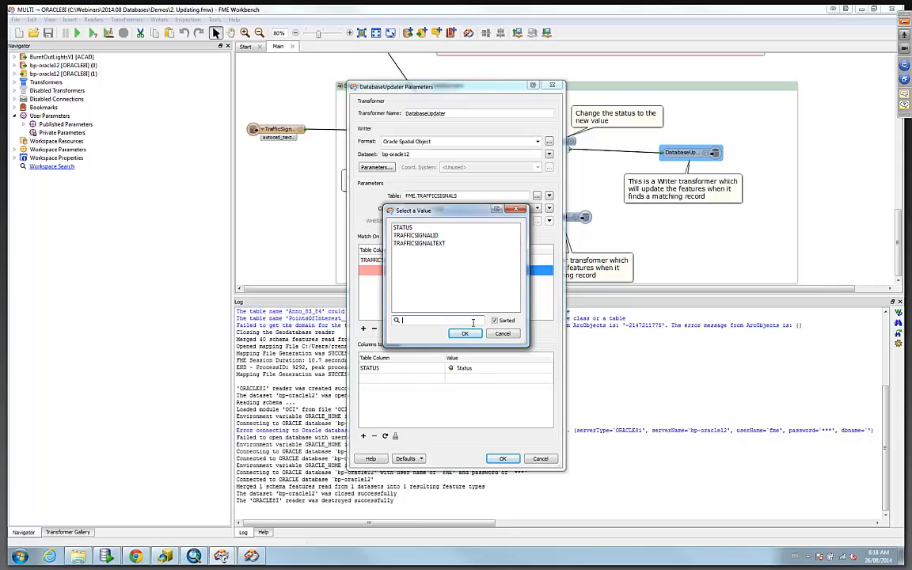
left_click(502, 334)
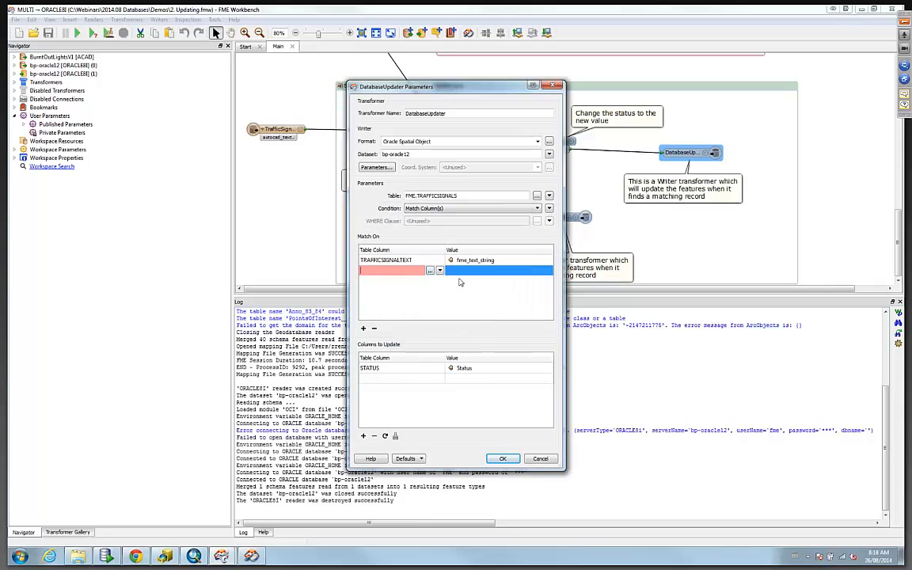
left_click(468, 272)
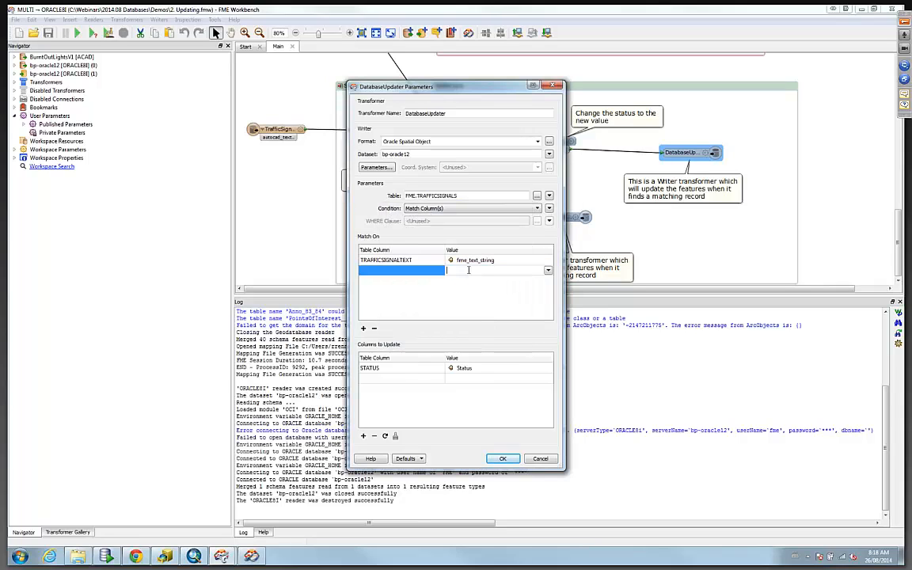
left_click(547, 273)
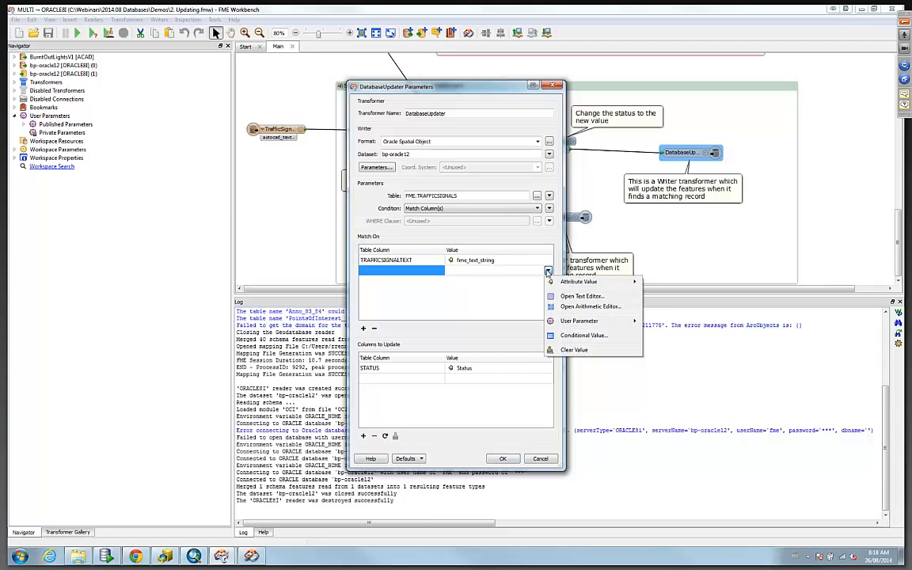
mouse_move(575, 285)
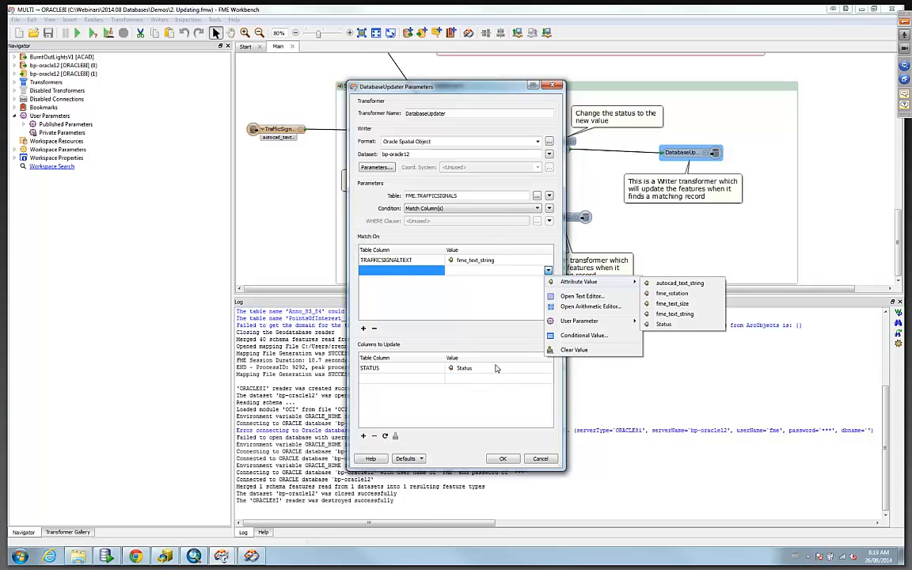
left_click(413, 372)
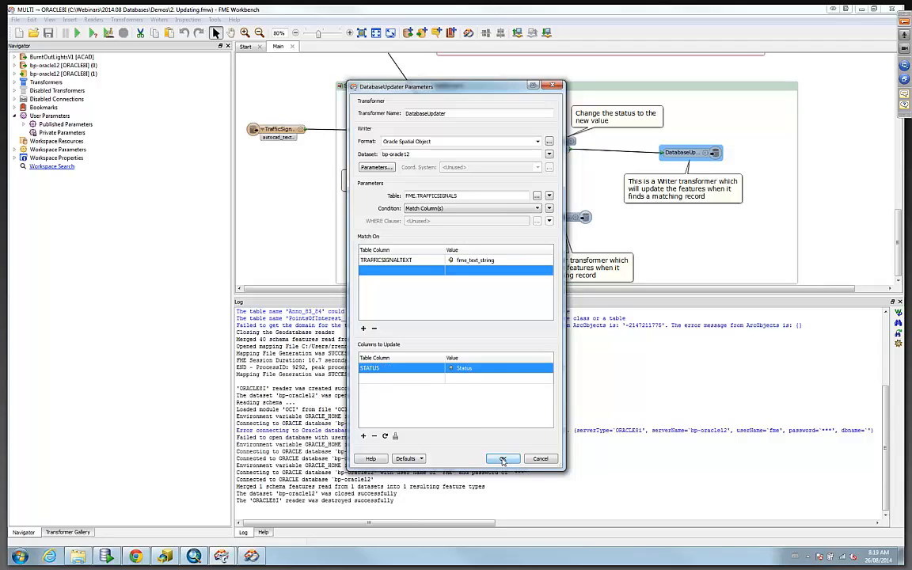
left_click(503, 460)
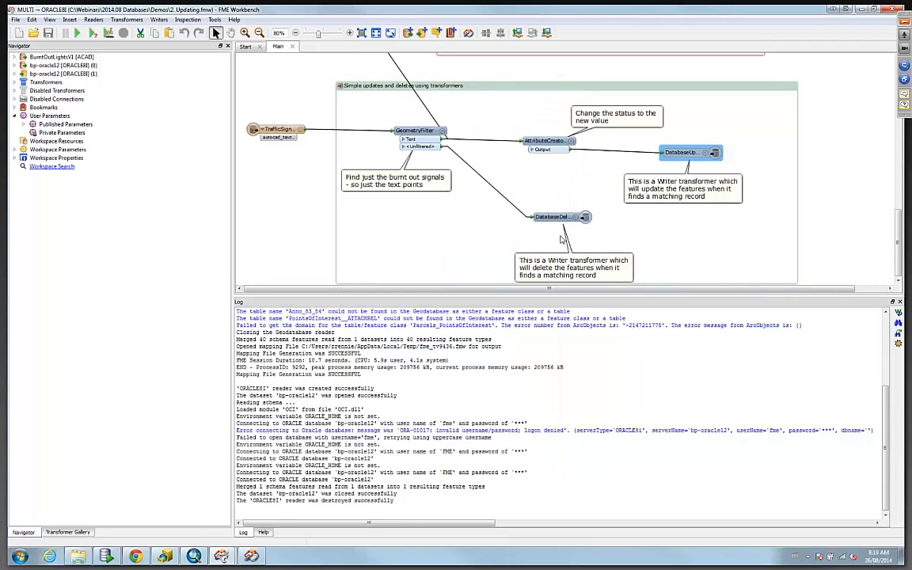
double_click(577, 220)
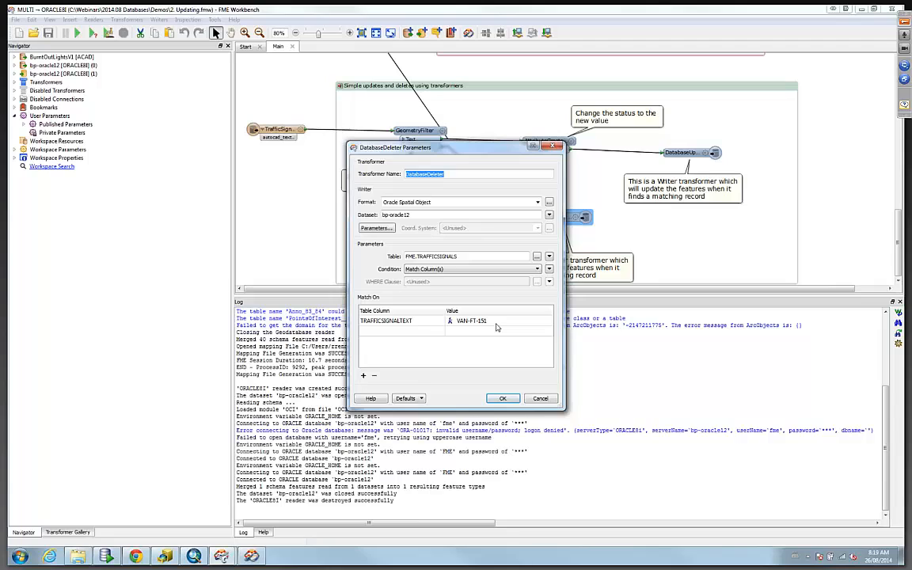
left_click(504, 399)
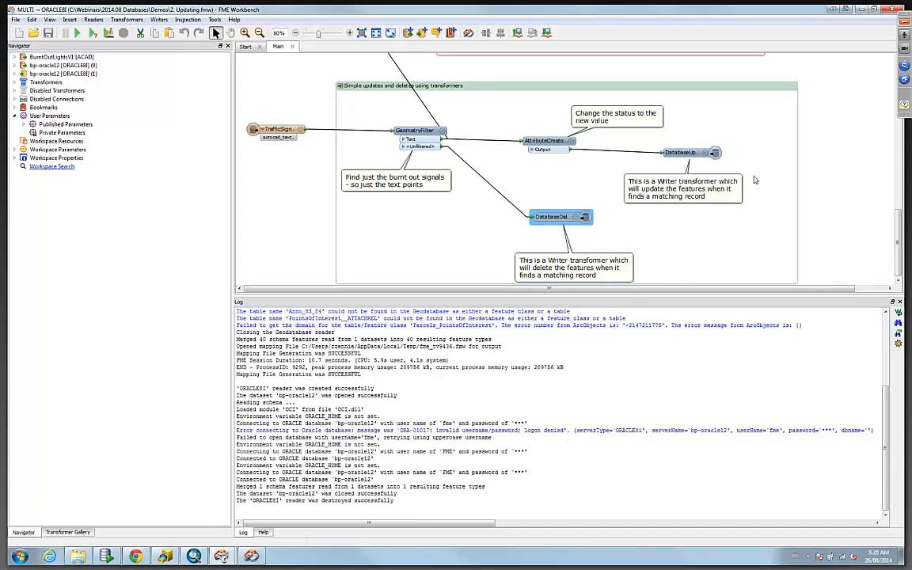
Enable the transformers in the "More complex updates using format attributes" bookmark.
left_click_drag(898, 225, 891, 68)
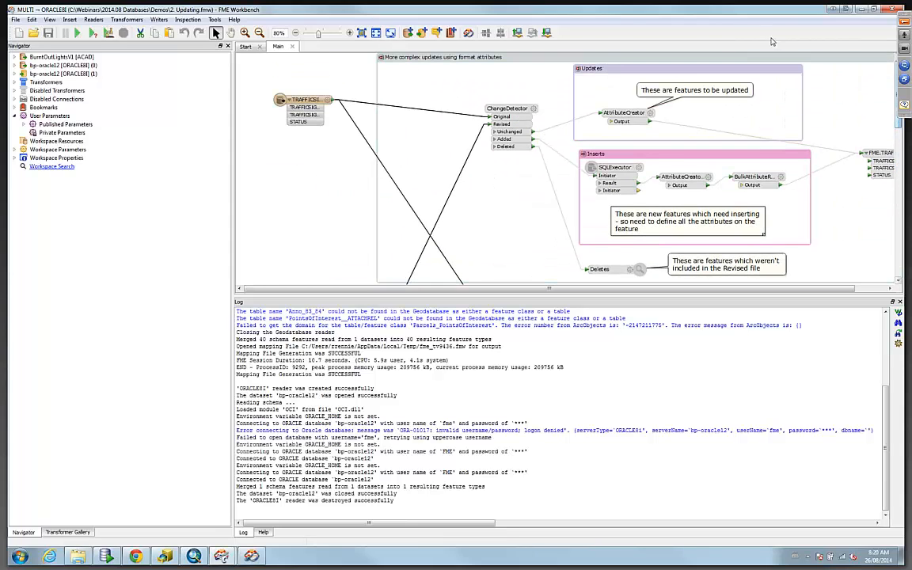
right_click(546, 57)
left_click(587, 149)
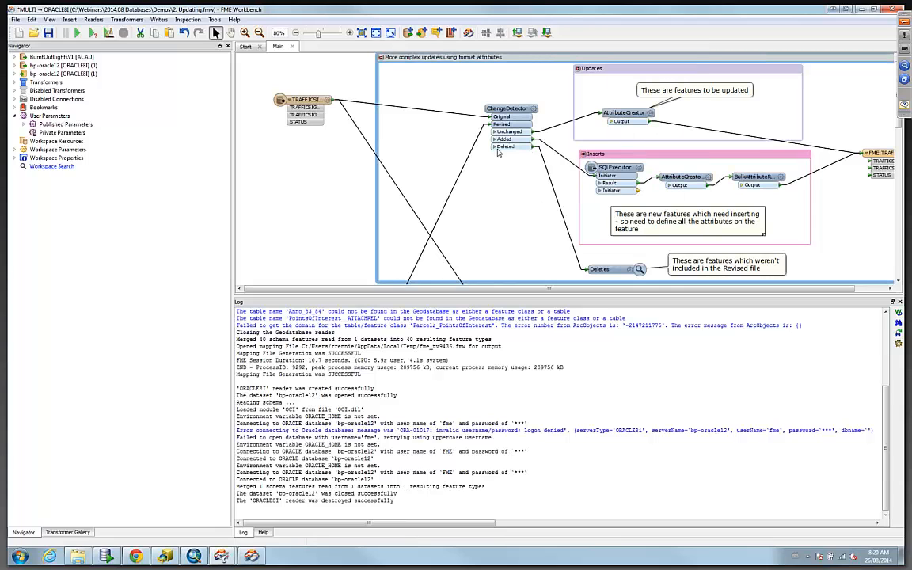
Disable the transformers in the "Simple updates and deletes using transformers" bookmark.
left_click_drag(601, 290, 632, 290)
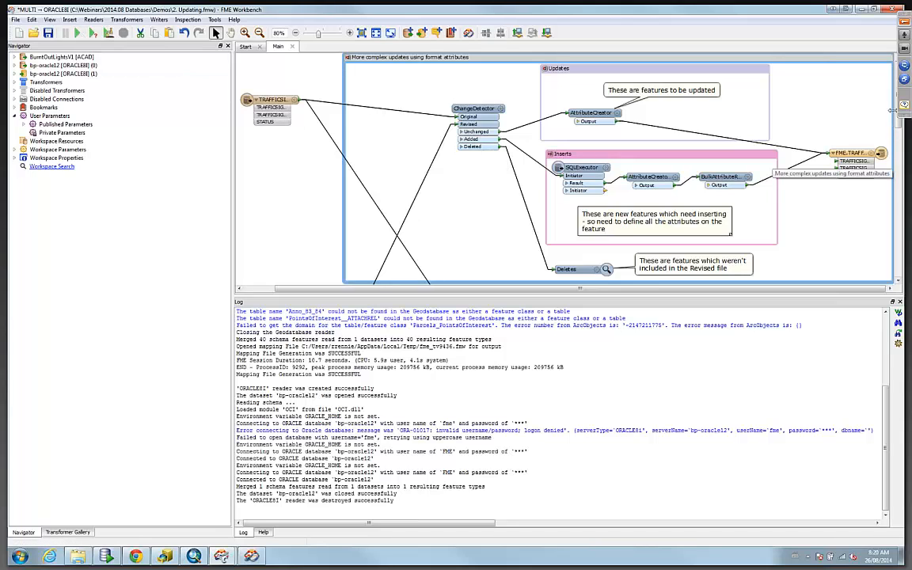
left_click_drag(897, 151, 898, 259)
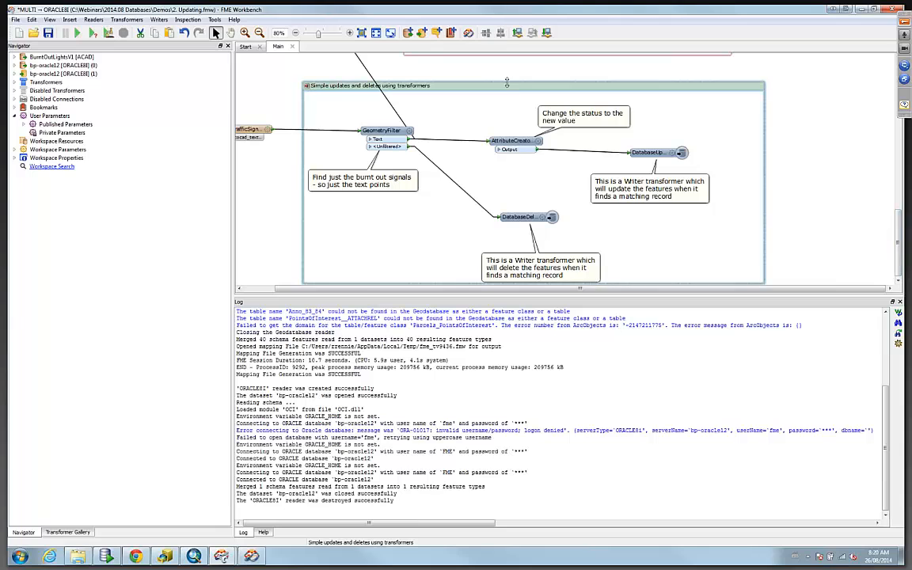
right_click(509, 84)
left_click(545, 175)
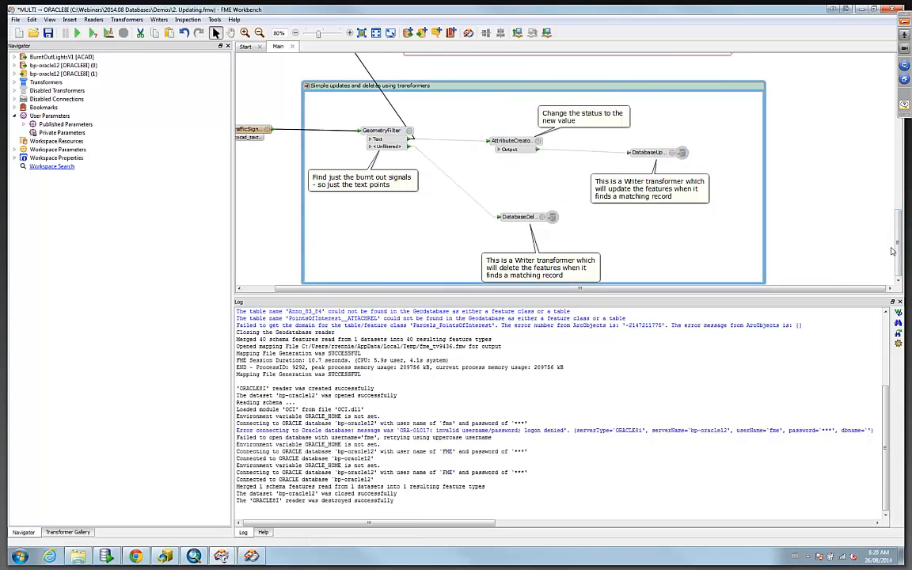
Run the workspace, view the Deletes features in the Data Inspector, and return to Workbench.
scroll(809, 190, "up", 5)
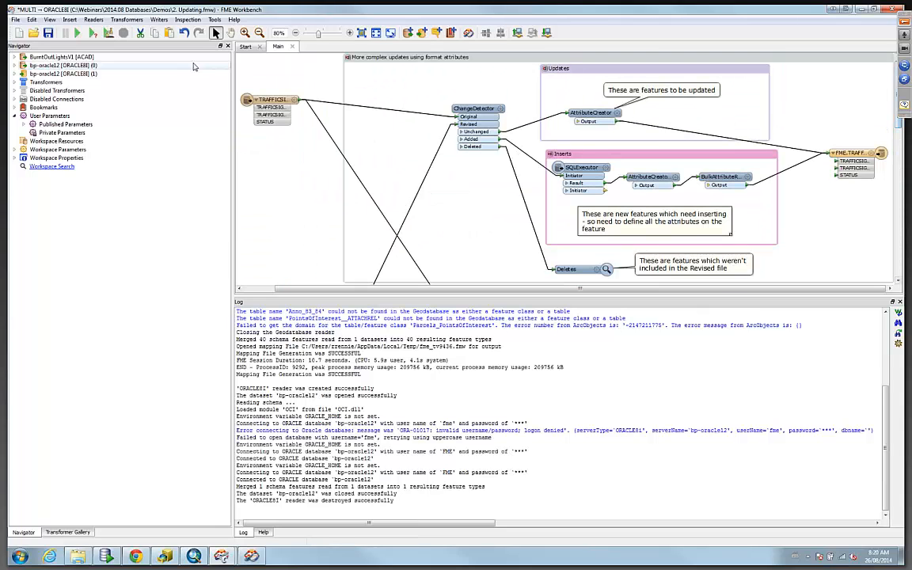
left_click(78, 32)
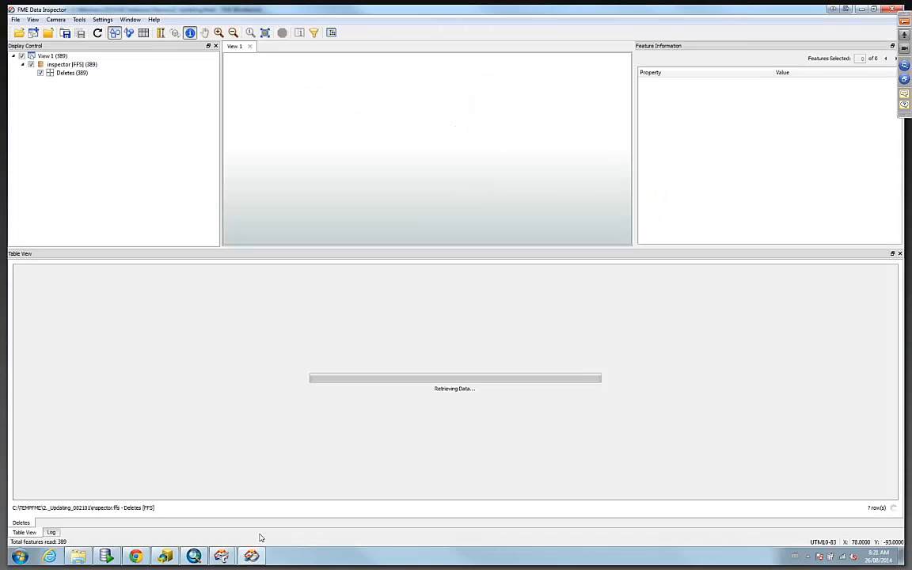
mouse_move(216, 549)
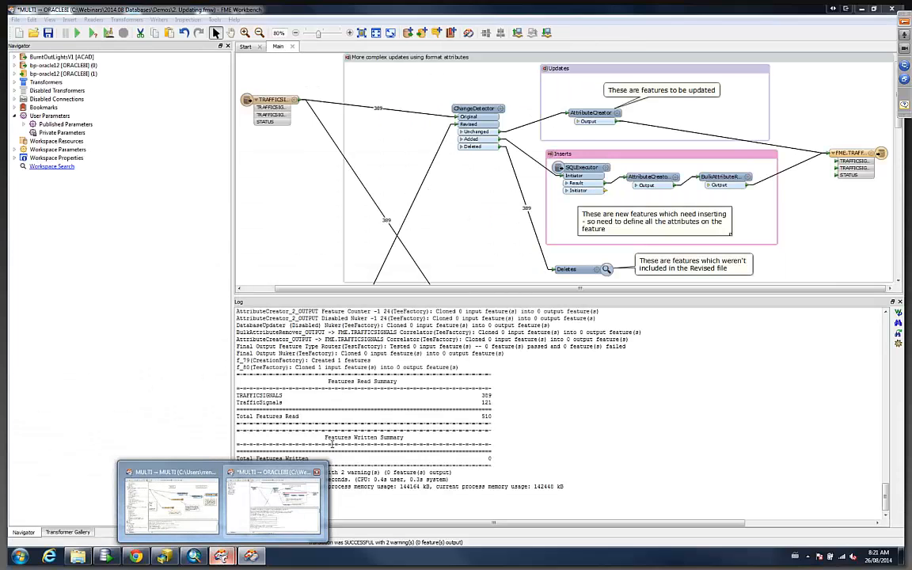
left_click(299, 520)
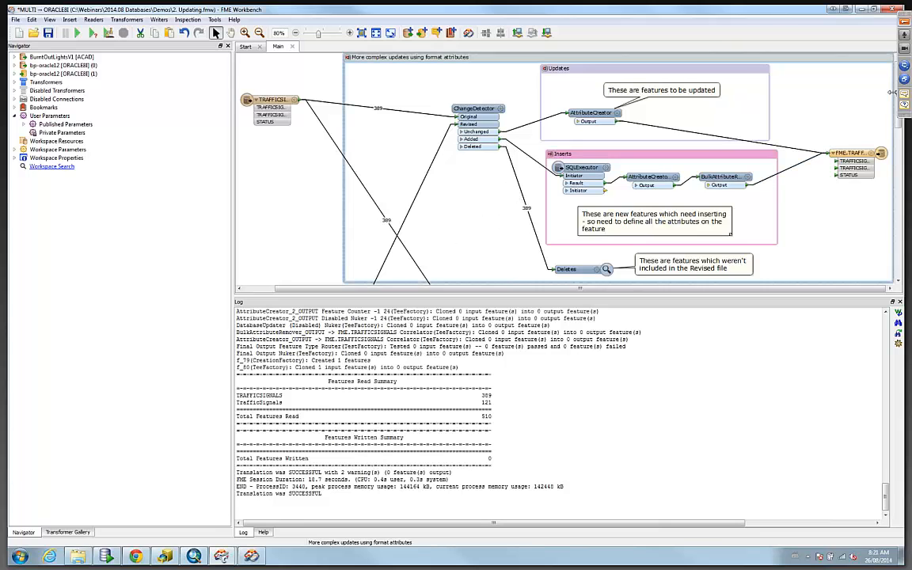
left_click_drag(898, 119, 900, 224)
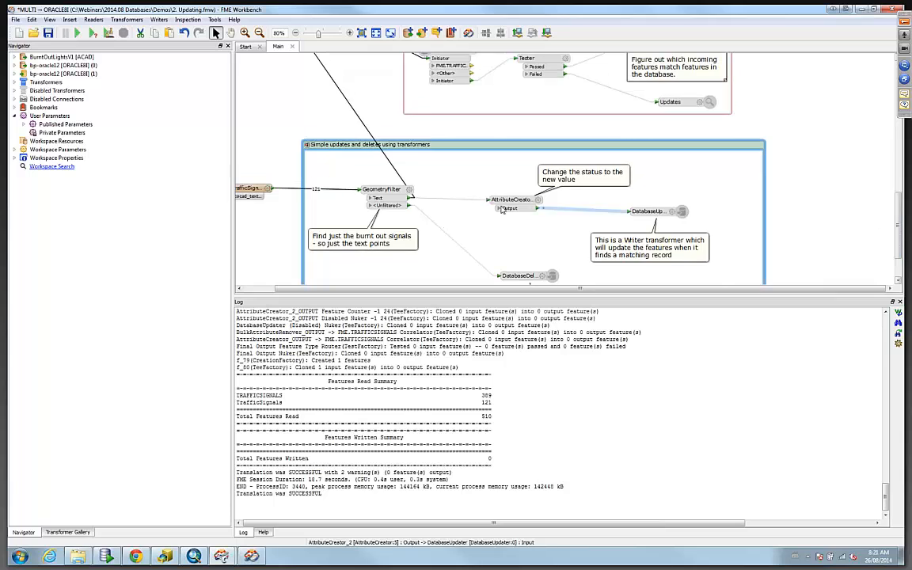
right_click(382, 190)
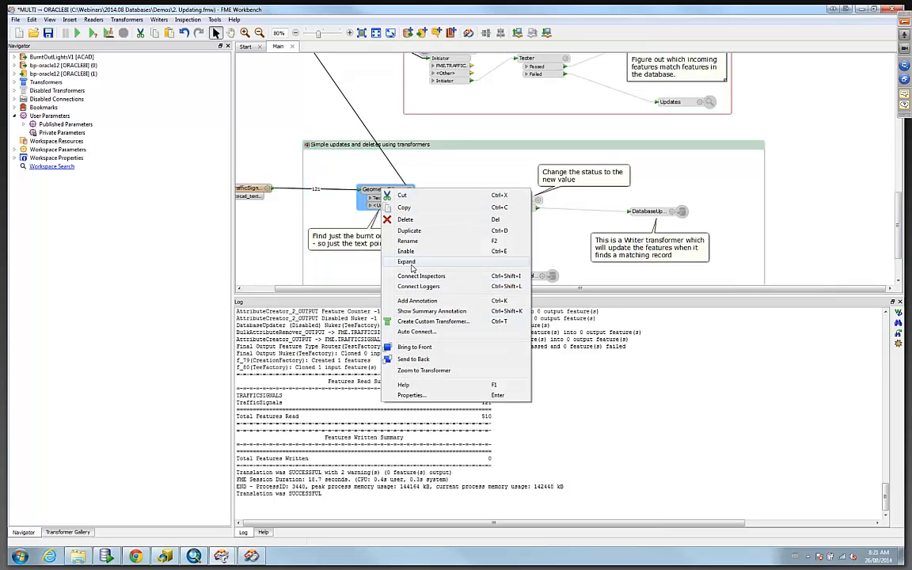
key("Escape")
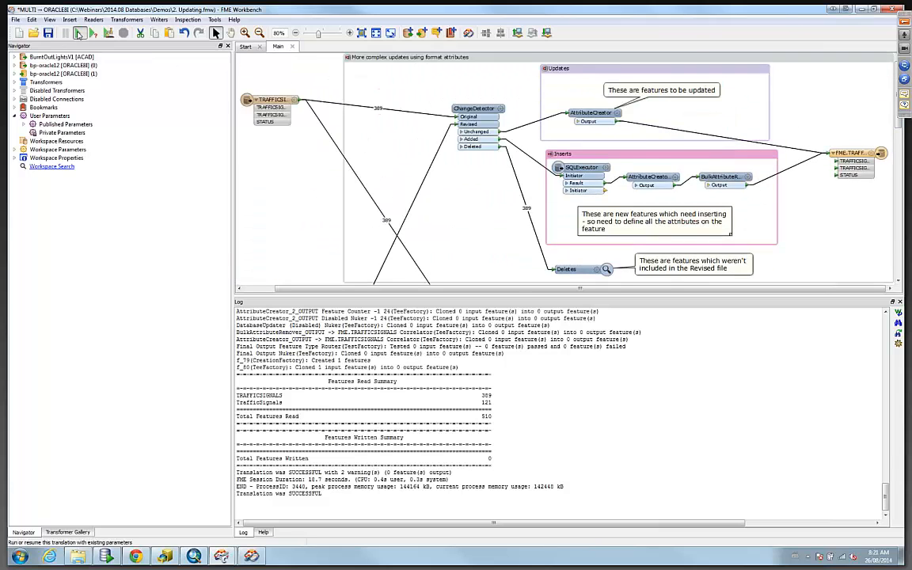
Rerun the translation and inspect the new Deletes output table before switching back to Workbench.
left_click(80, 34)
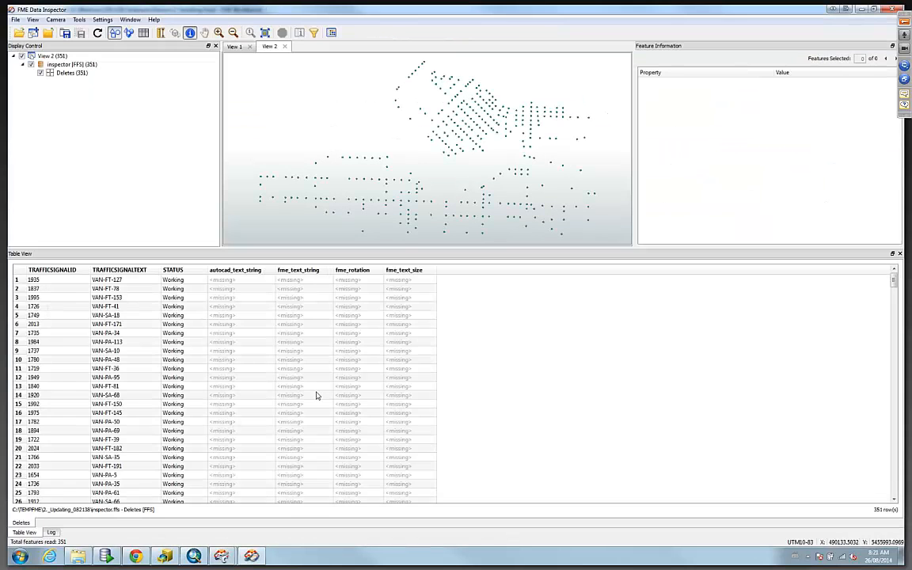
left_click(222, 556)
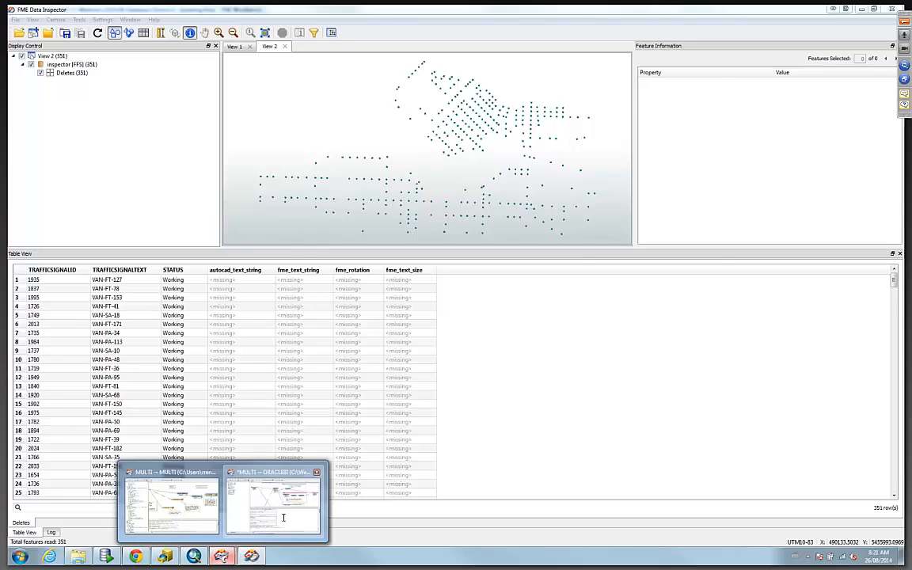
left_click(284, 517)
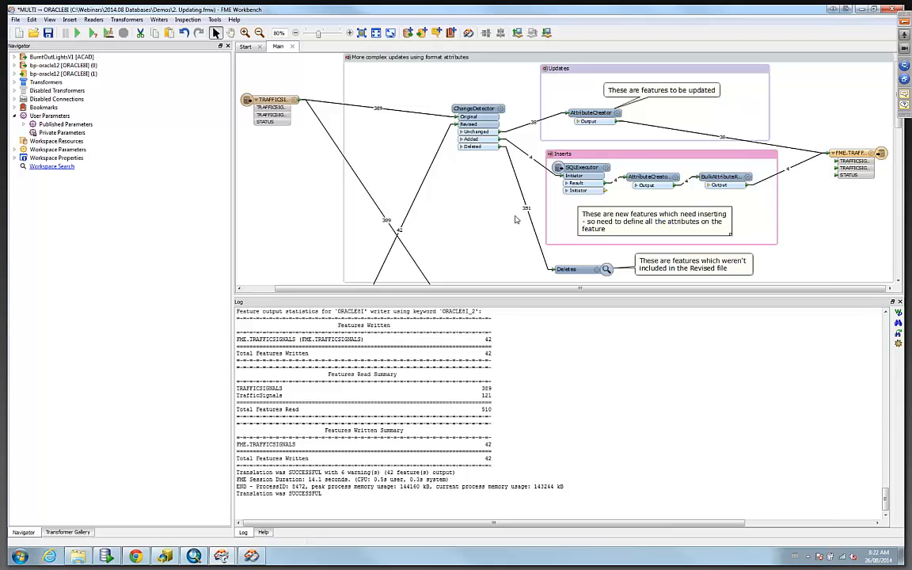
right_click(539, 214)
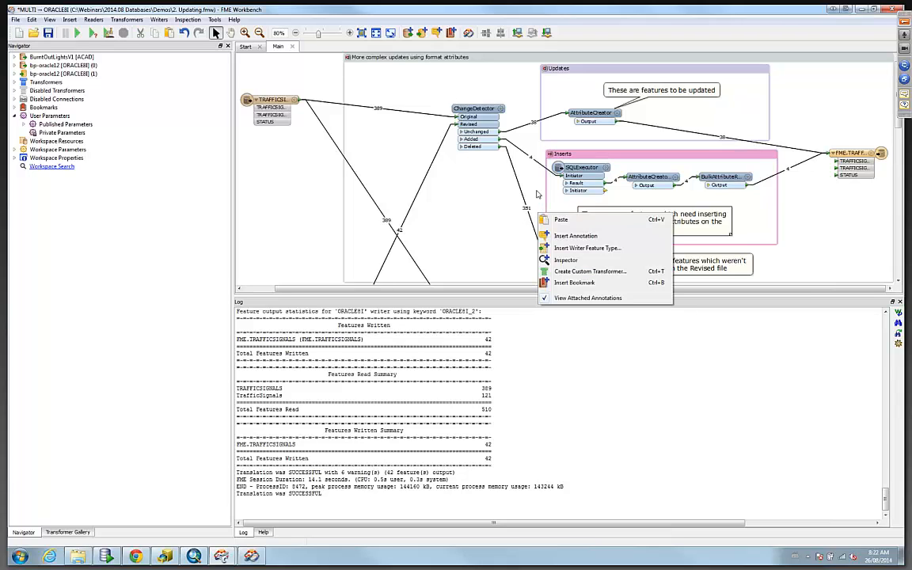
left_click(799, 269)
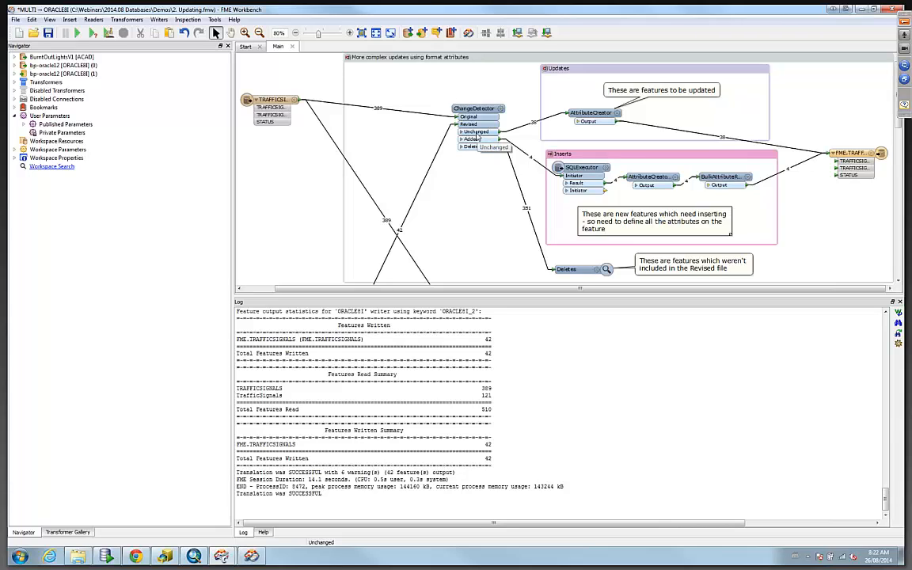
Inspect the STATUS and fme_db_operation values set by the AttributeCreators in the Updates and Inserts bookmarks.
mouse_move(605, 113)
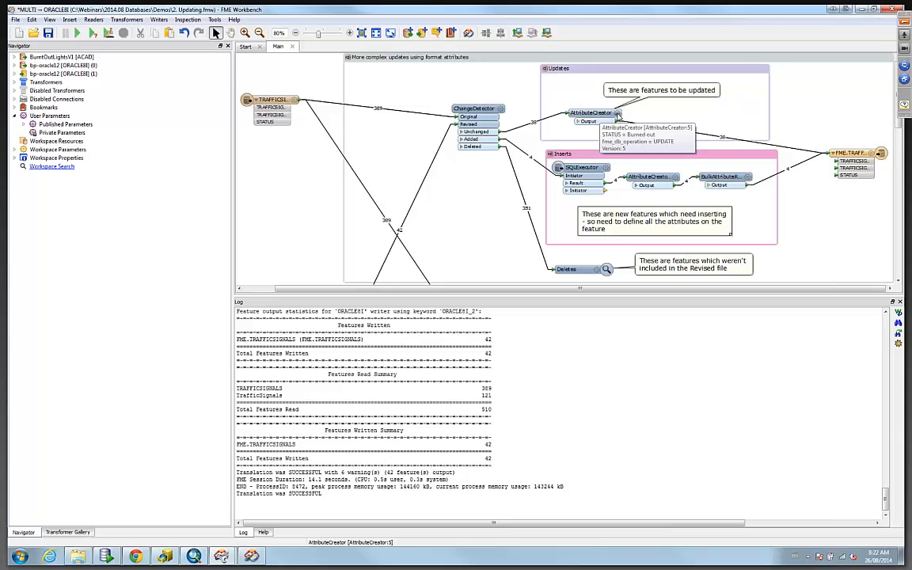
double_click(617, 114)
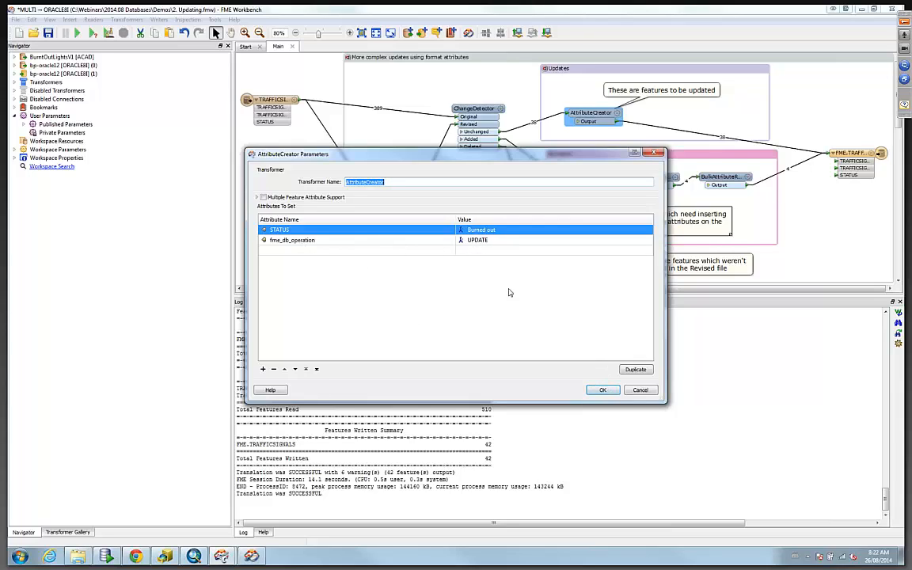
left_click(598, 389)
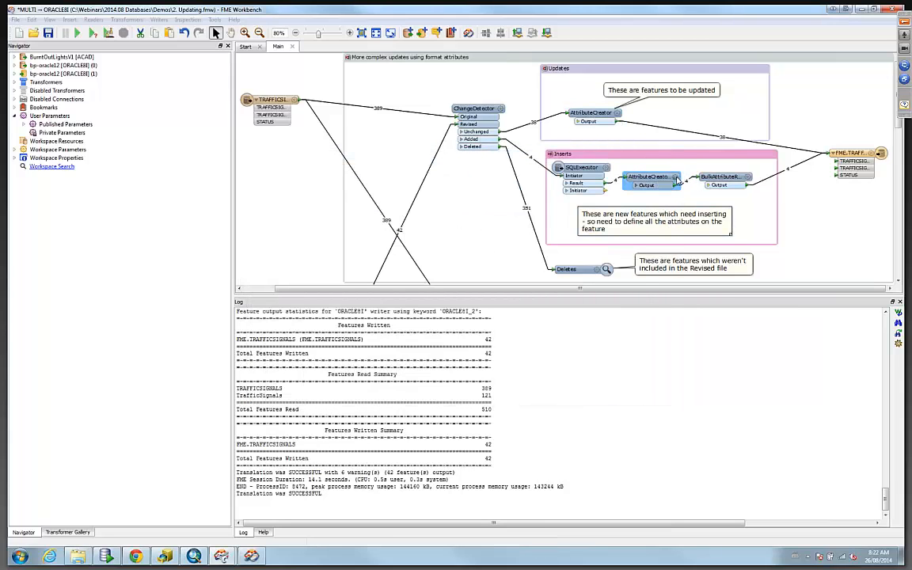
double_click(648, 177)
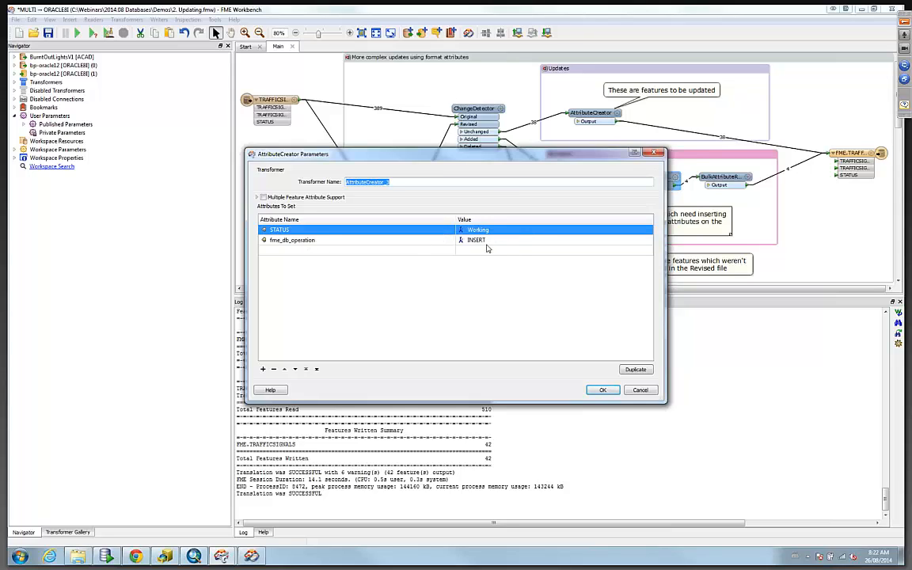
left_click(602, 391)
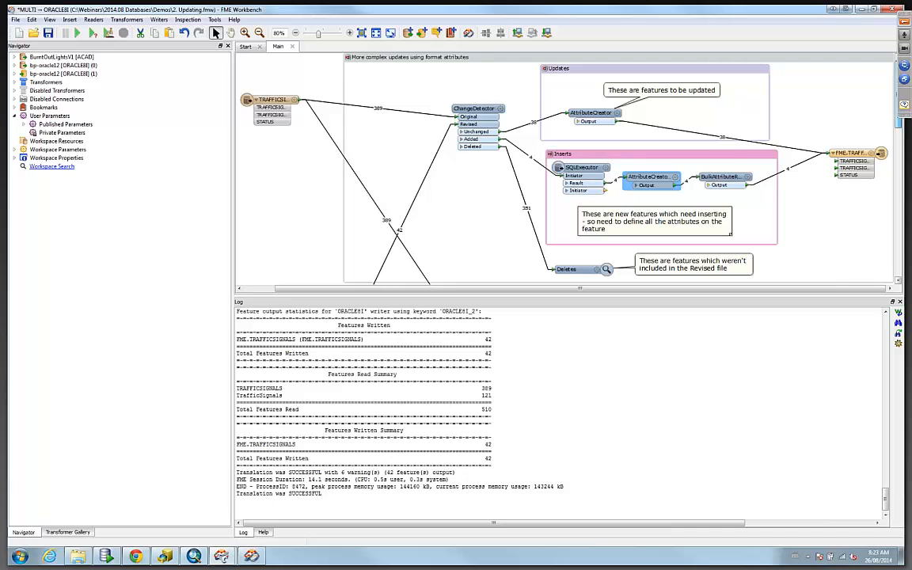
Examine the alternative-to-ChangeDetector bookmarks further down the workspace.
scroll(491, 258, "down", 5)
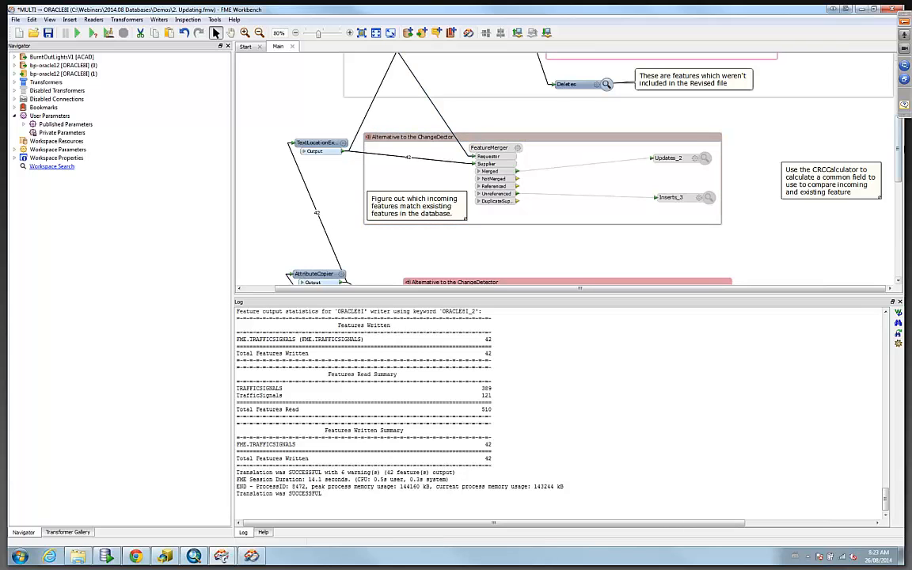
left_click_drag(899, 147, 899, 175)
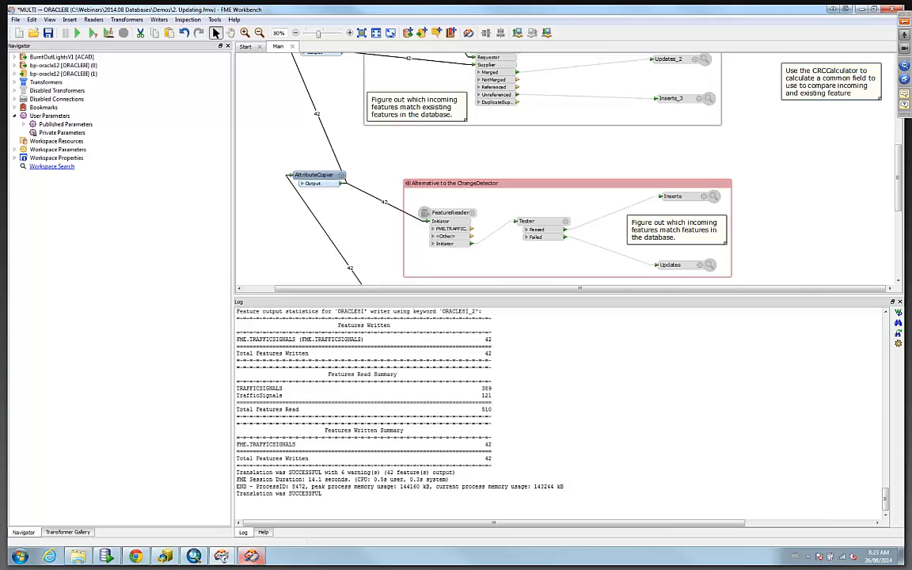
mouse_move(136, 557)
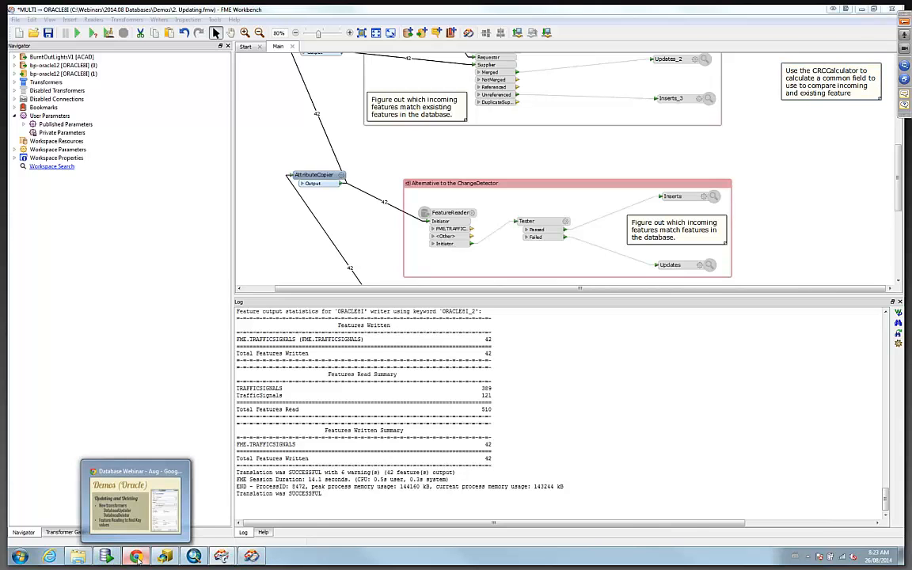
Switch to the presentation in the browser and advance to the next slide.
left_click(125, 505)
key("Right")
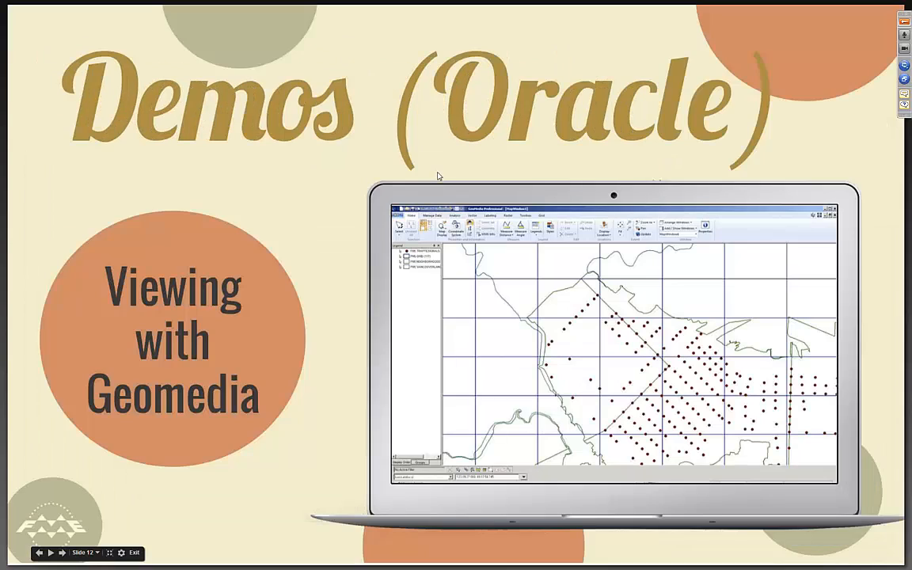
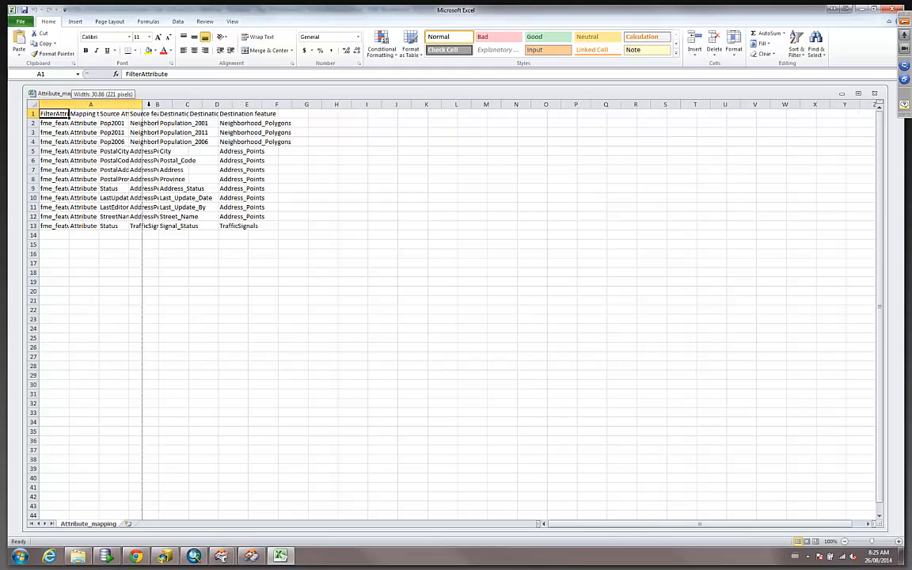
Widen the columns of the Attribute_mapping.csv spreadsheet so every heading and value is readable.
double_click(68, 104)
left_click_drag(202, 104, 251, 106)
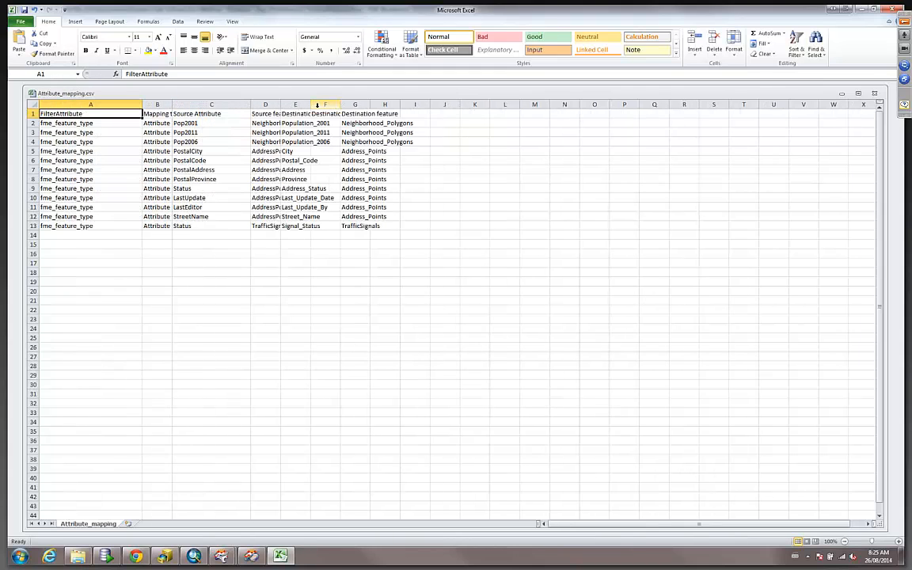
left_click_drag(340, 104, 415, 104)
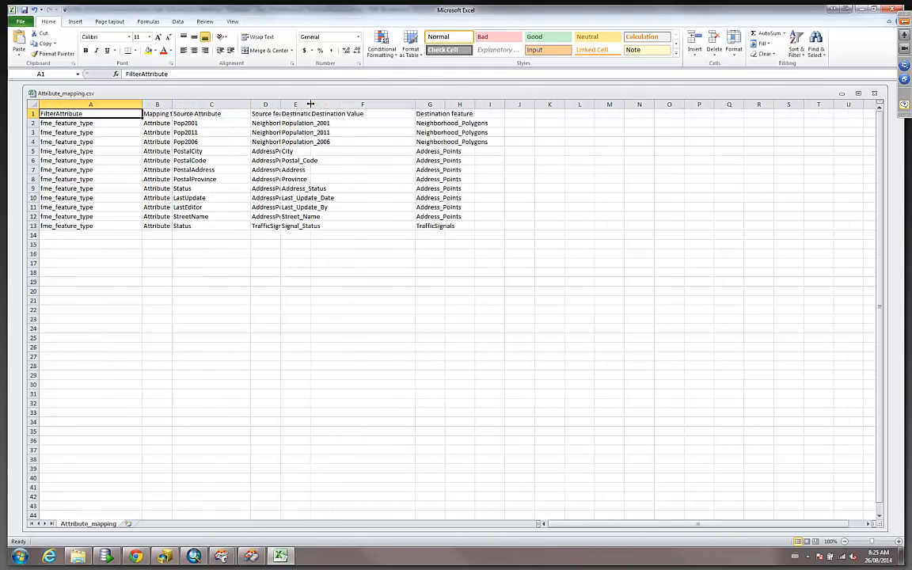
left_click_drag(312, 105, 373, 105)
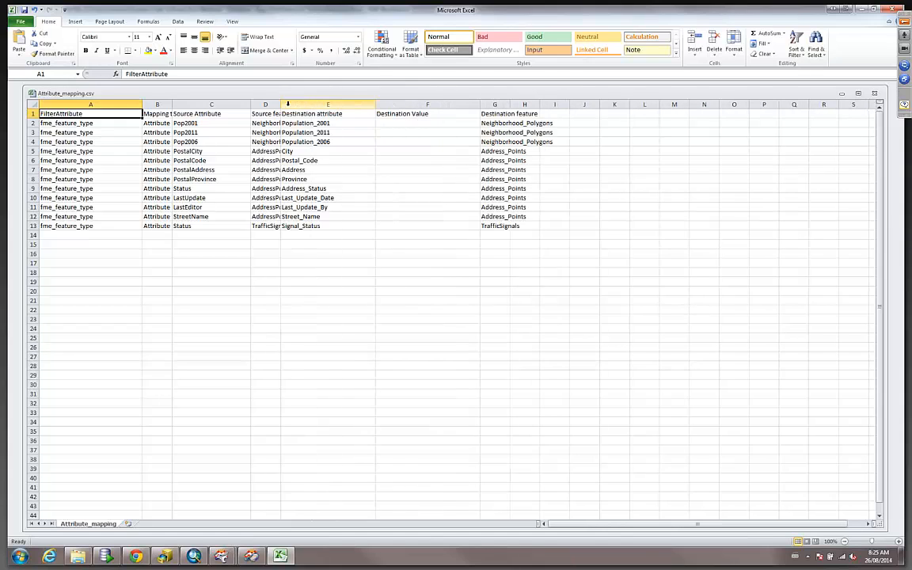
left_click_drag(281, 104, 332, 103)
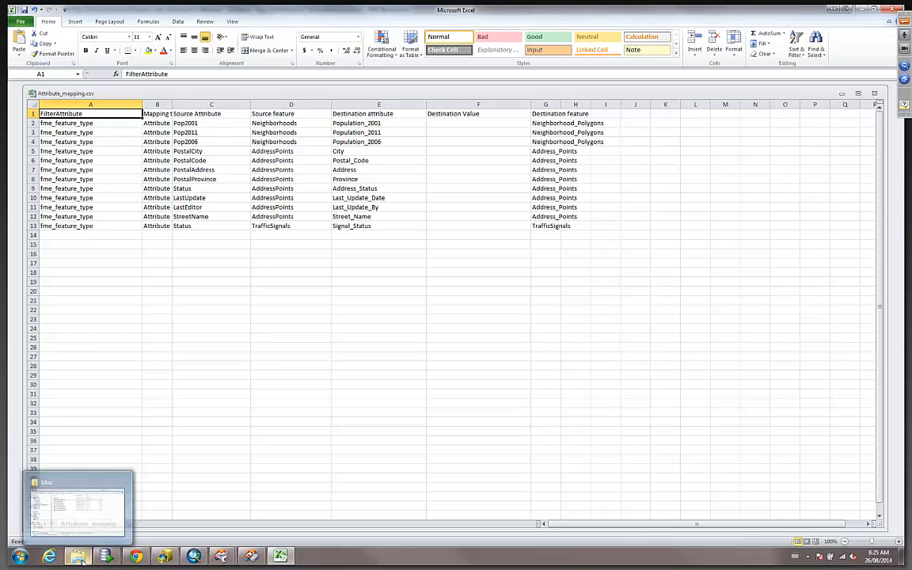
left_click_drag(172, 104, 213, 105)
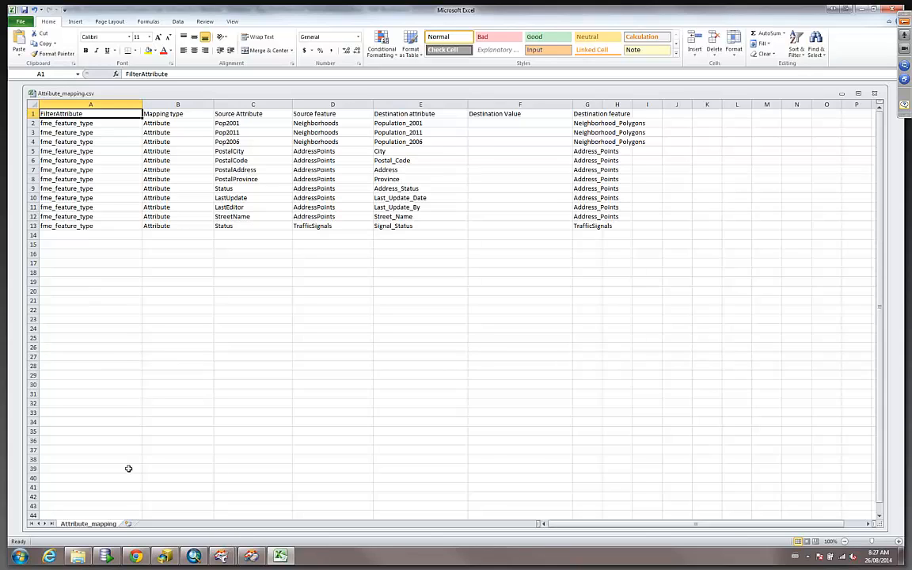
Switch to the MSSQL_SPATIAL workspace, open the SchemaMapper parameters and review the Map Attributes action's mapping table.
left_click(223, 557)
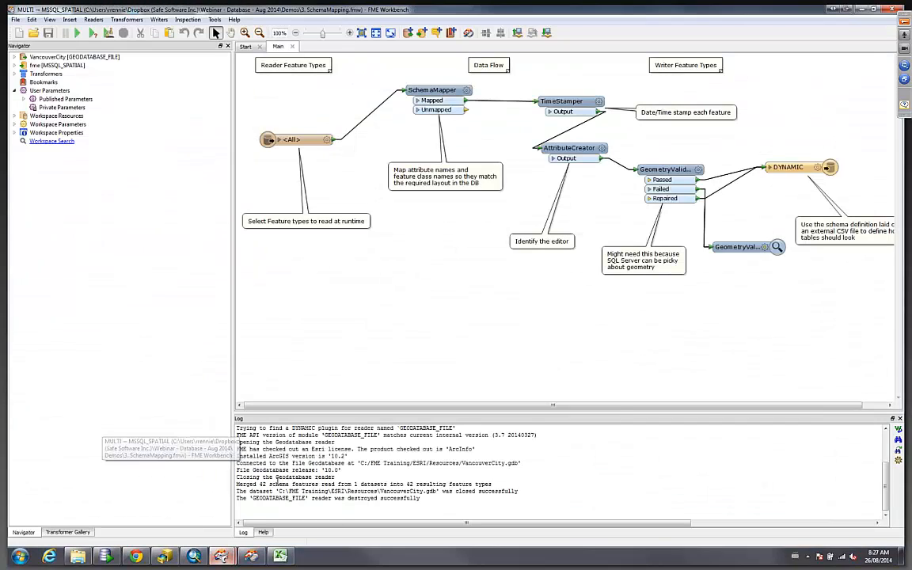
left_click(188, 519)
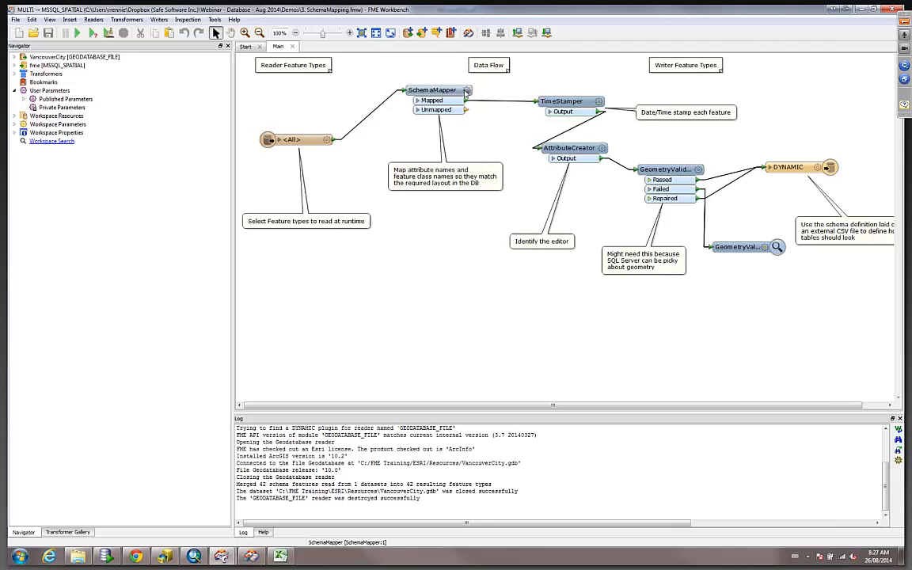
left_click(466, 90)
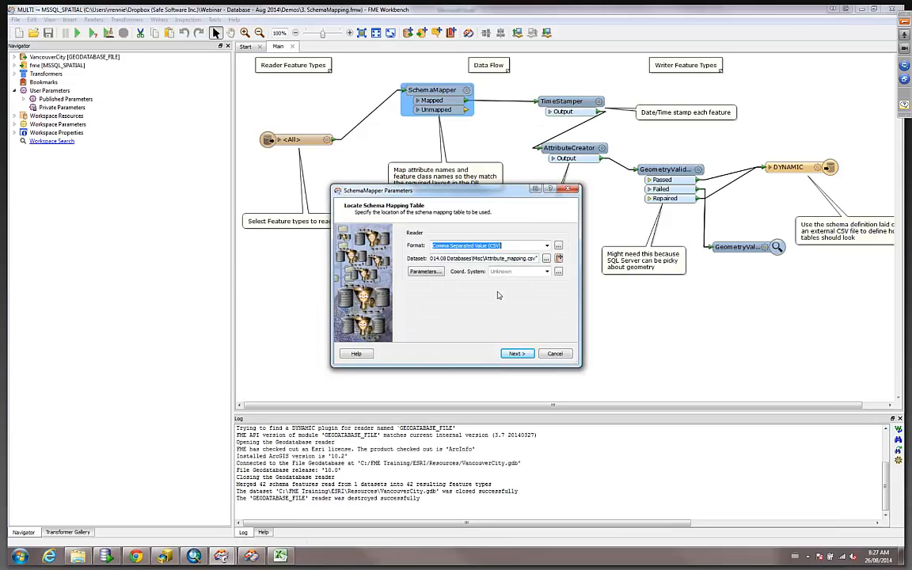
left_click(516, 353)
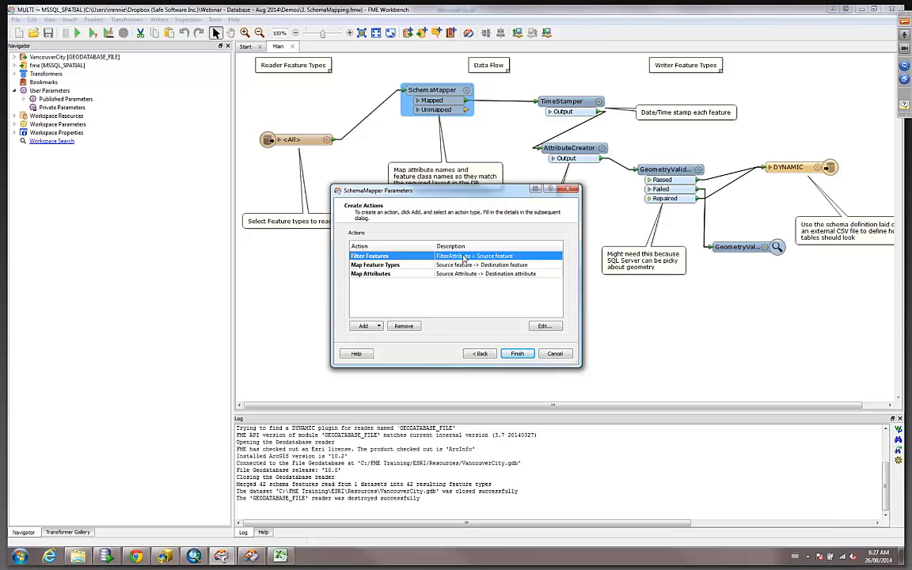
left_click(376, 275)
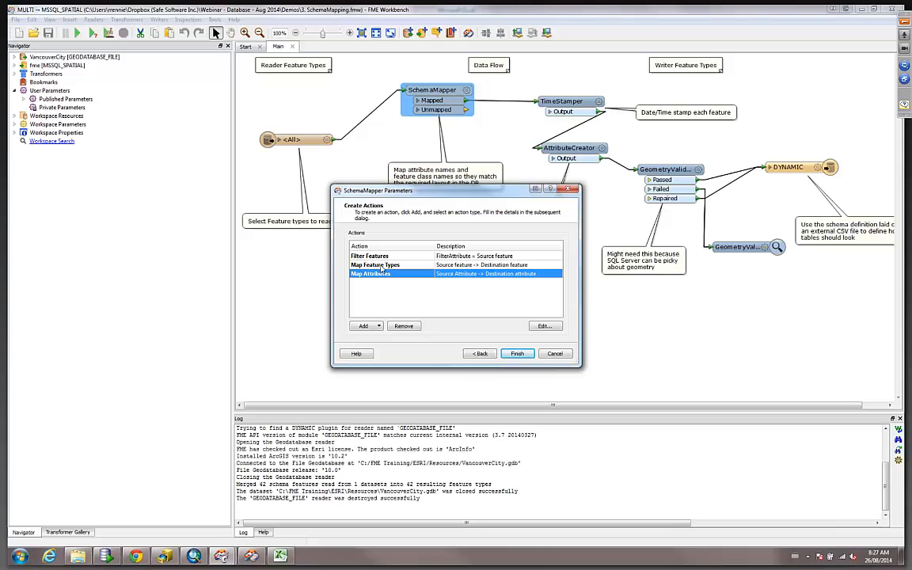
left_click(544, 325)
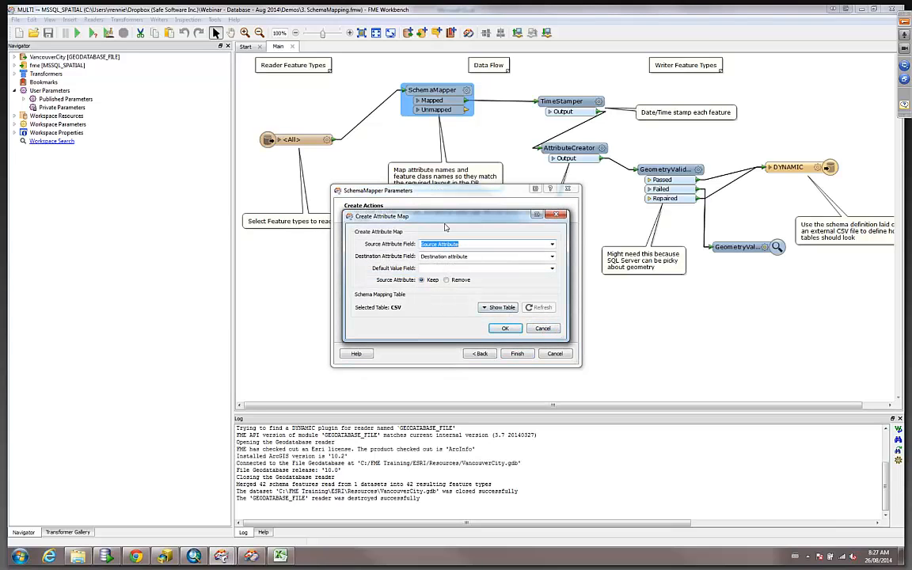
left_click_drag(448, 225, 428, 306)
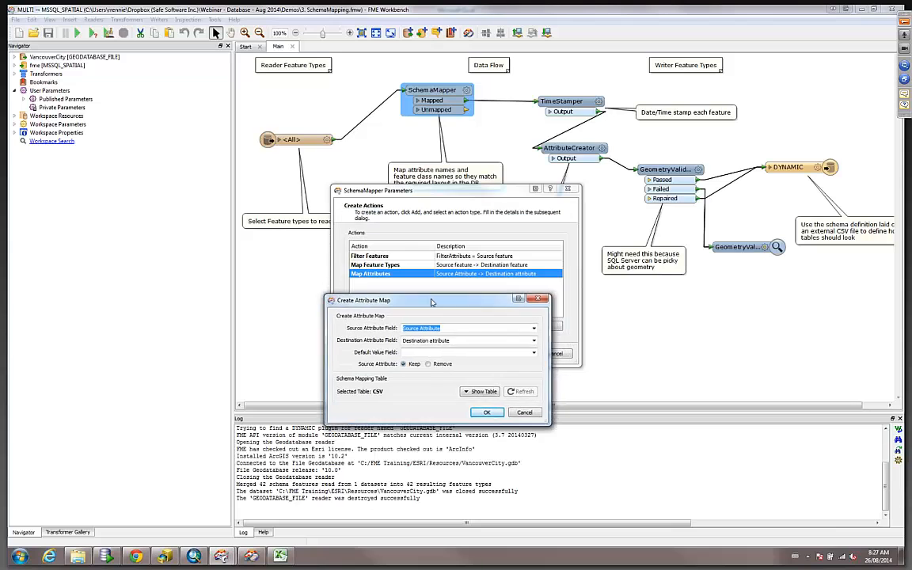
left_click(475, 387)
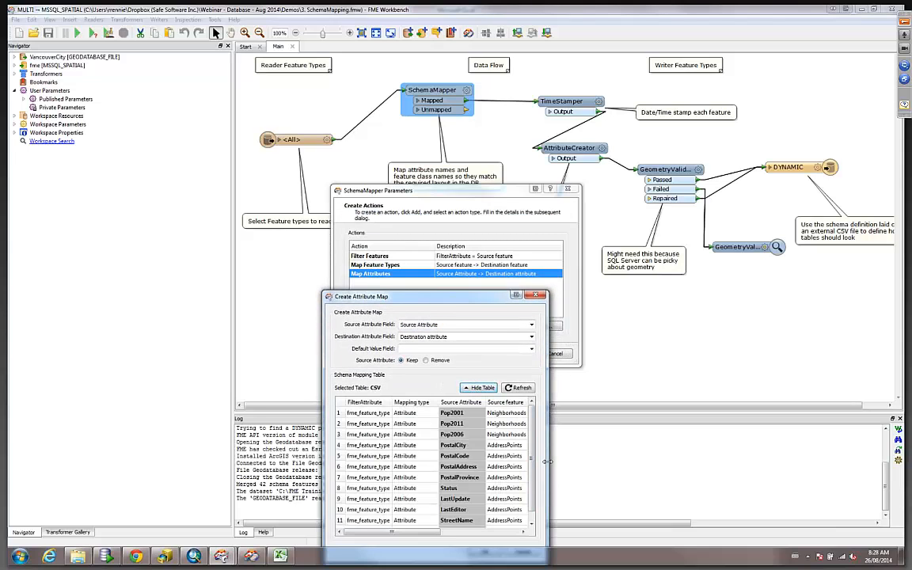
left_click_drag(547, 460, 750, 460)
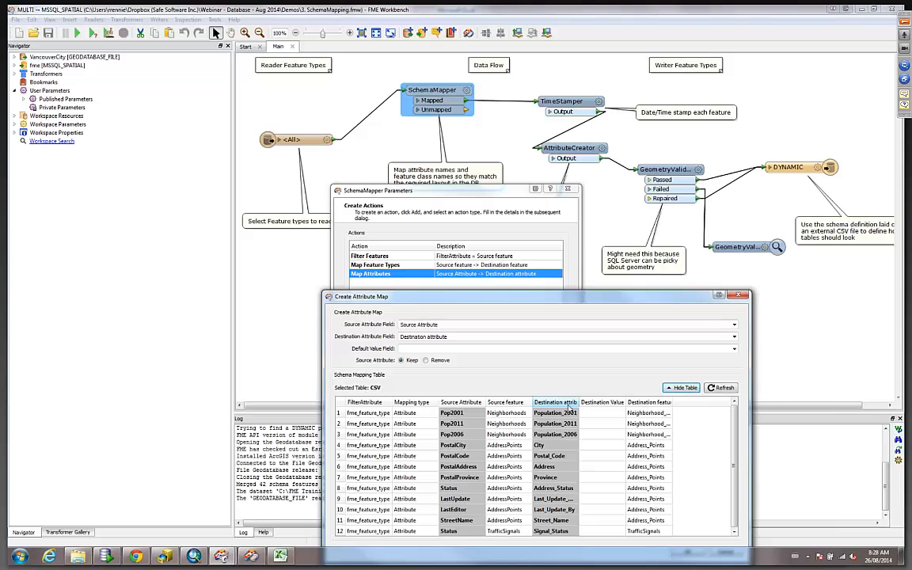
left_click(738, 296)
Review the Map Feature Types action's mapping table, then cancel out of the SchemaMapper parameters.
left_click(395, 266)
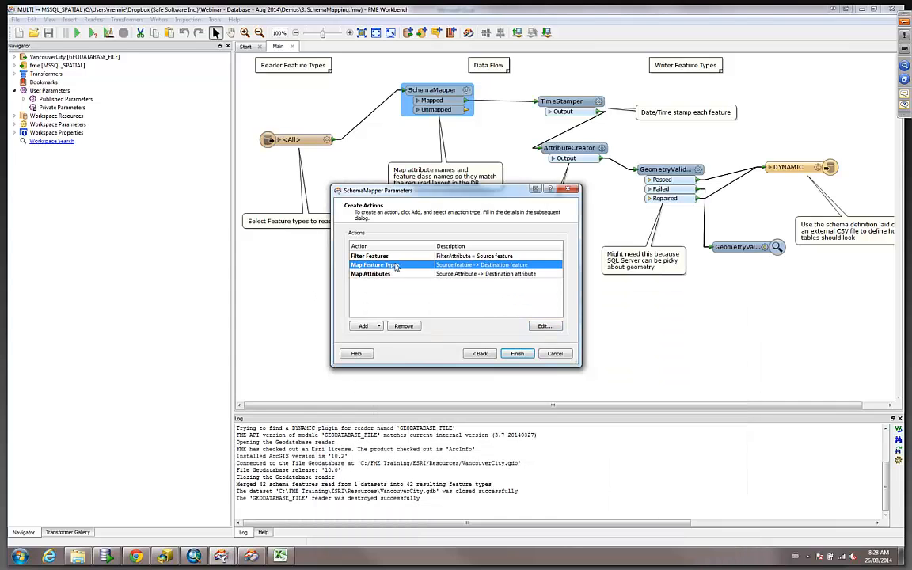
left_click(545, 326)
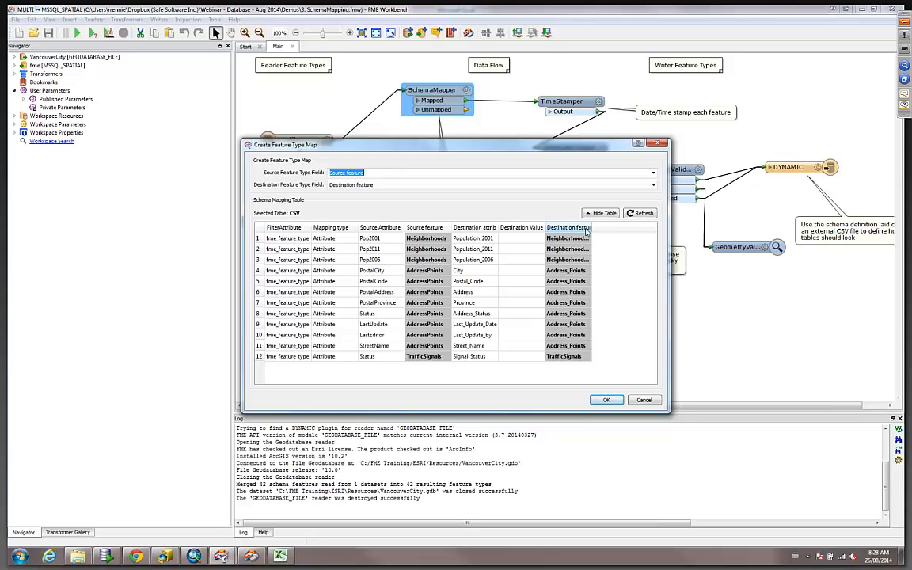
left_click_drag(592, 228, 629, 228)
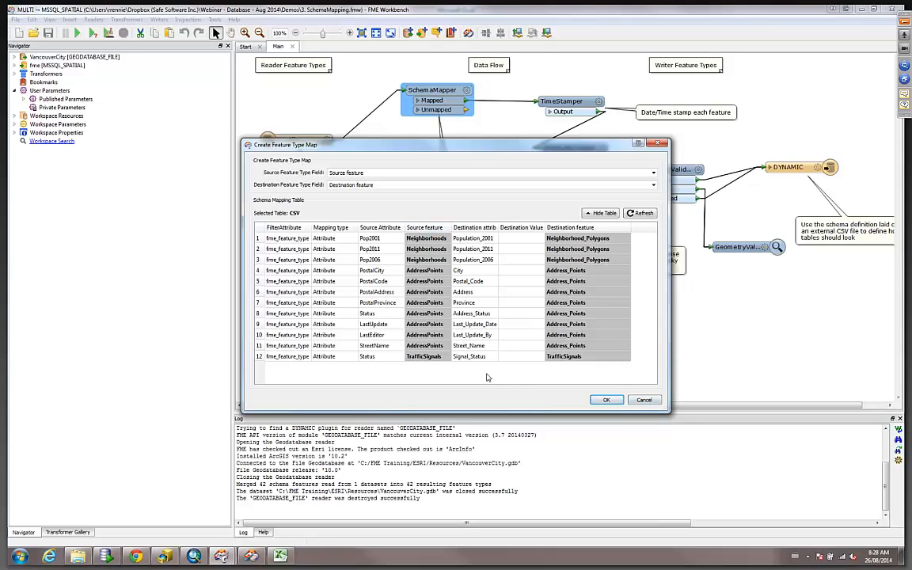
left_click(644, 399)
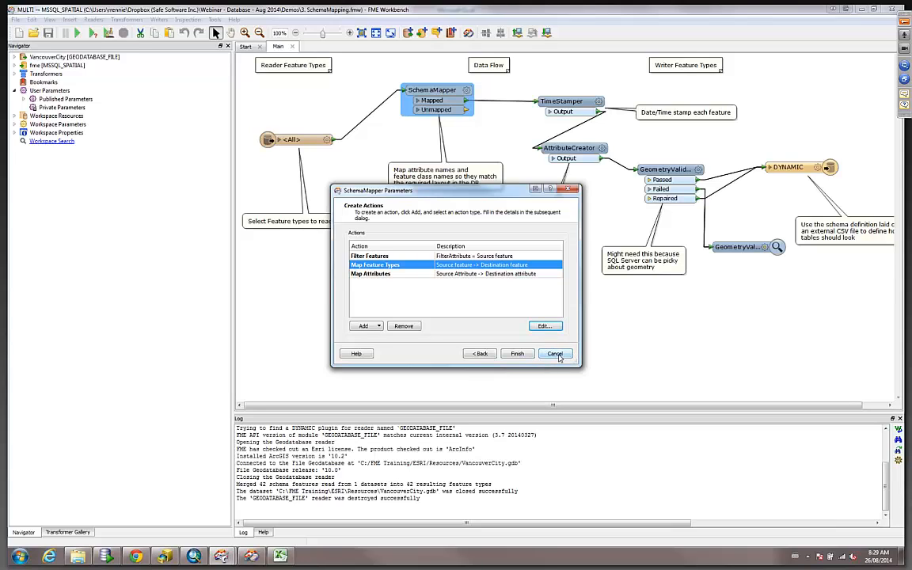
left_click(557, 353)
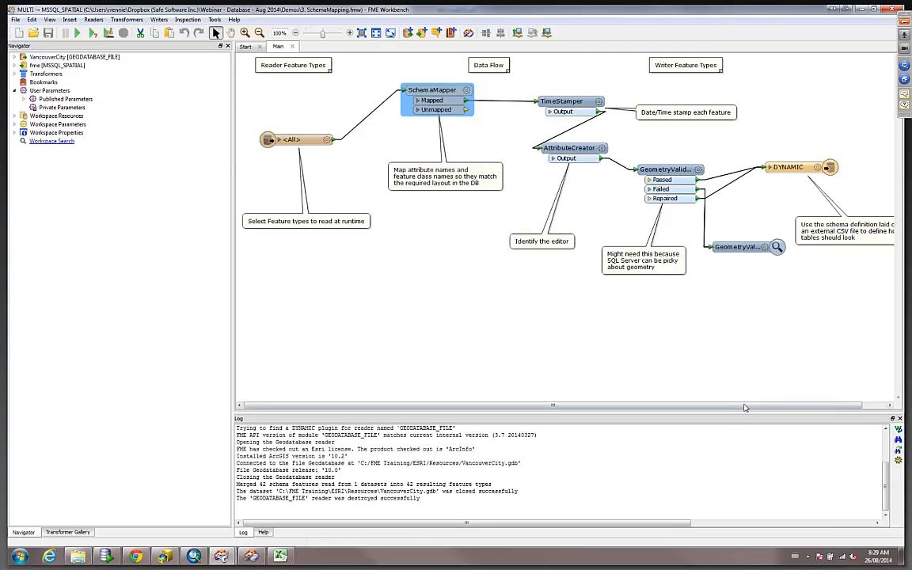
Open the GeometryValidator parameters to review which geometry issues it detects and repairs.
left_click_drag(745, 409, 771, 409)
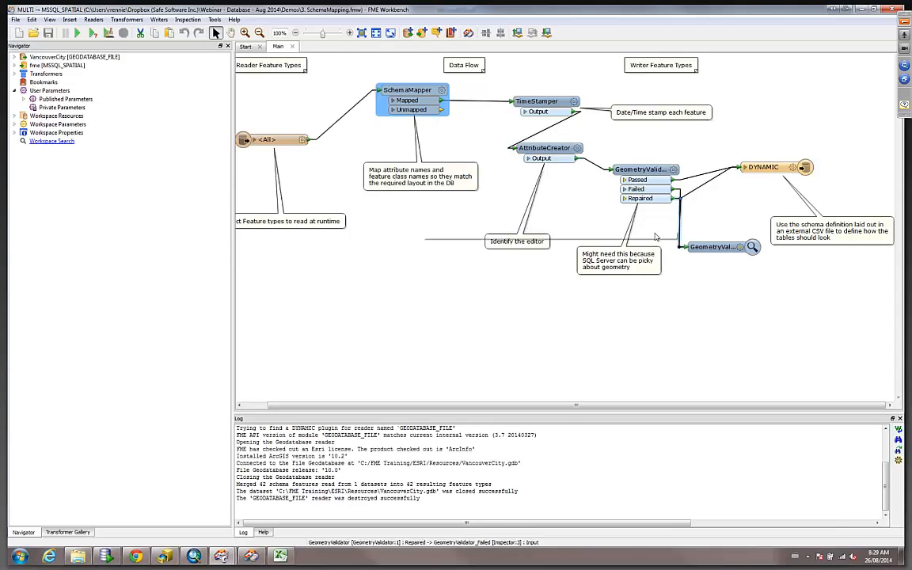
left_click(673, 170)
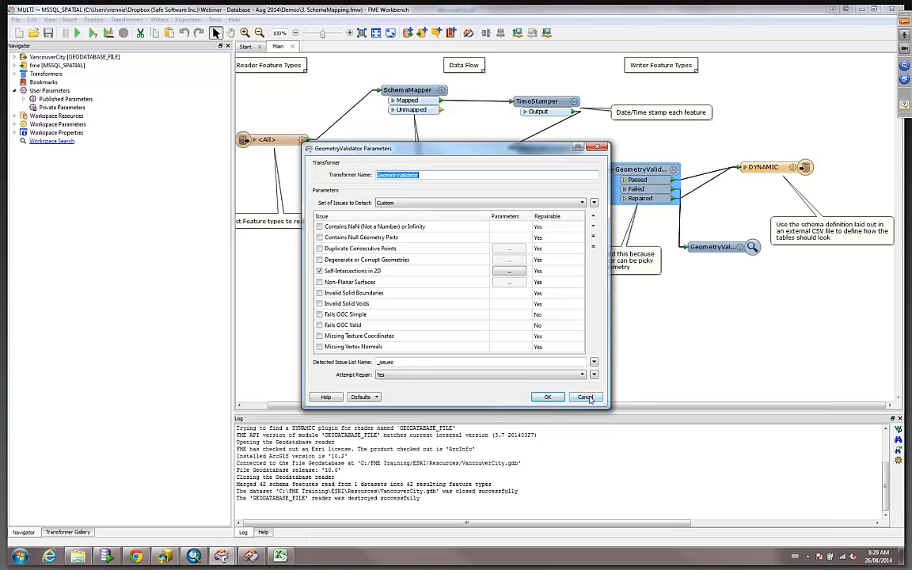
left_click(547, 396)
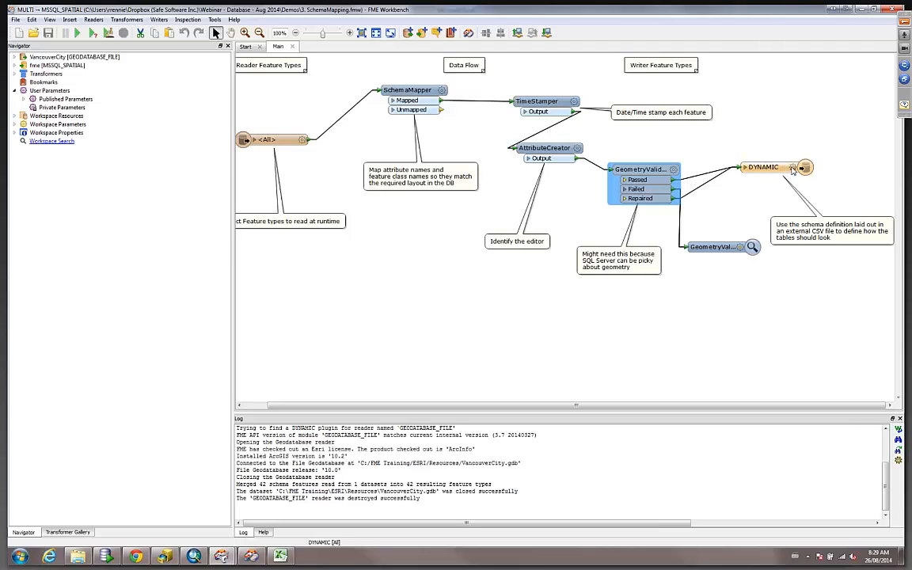
Open the DYNAMIC writer's feature type properties and open its SchemaDefinition_V1.csv schema source file from the folder.
double_click(793, 168)
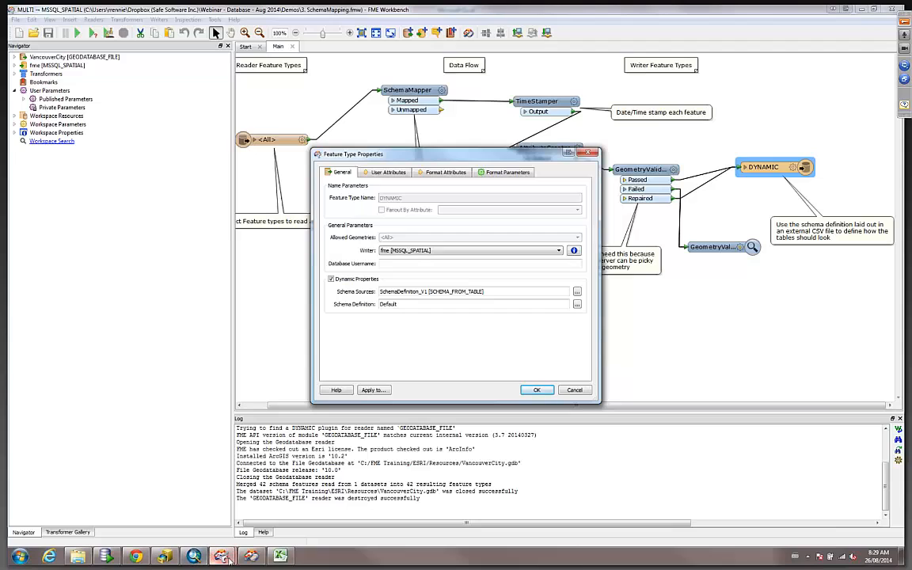
mouse_move(105, 556)
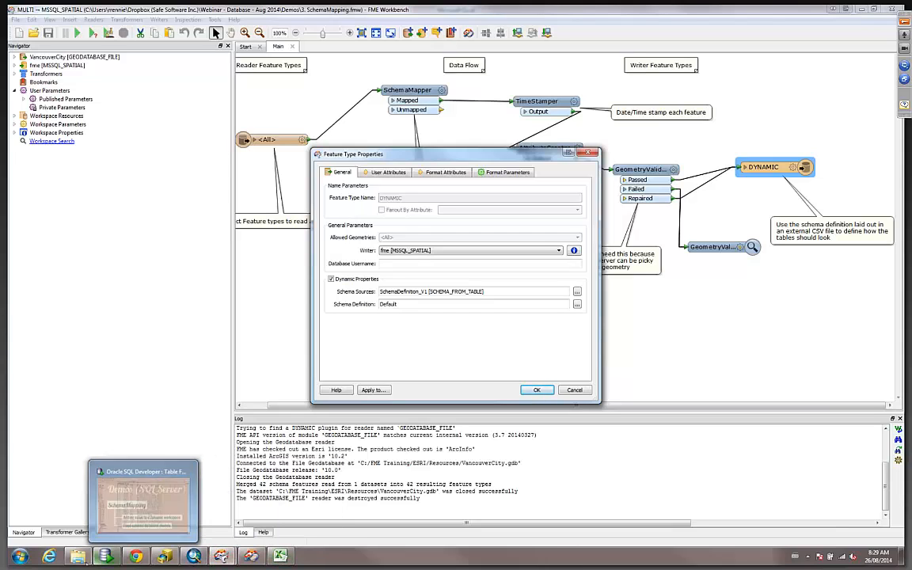
left_click(71, 495)
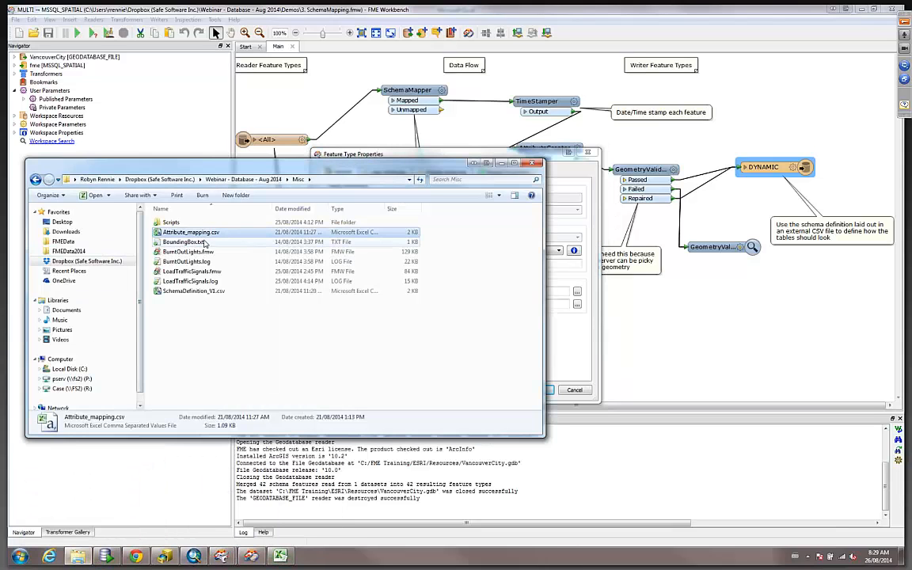
double_click(176, 291)
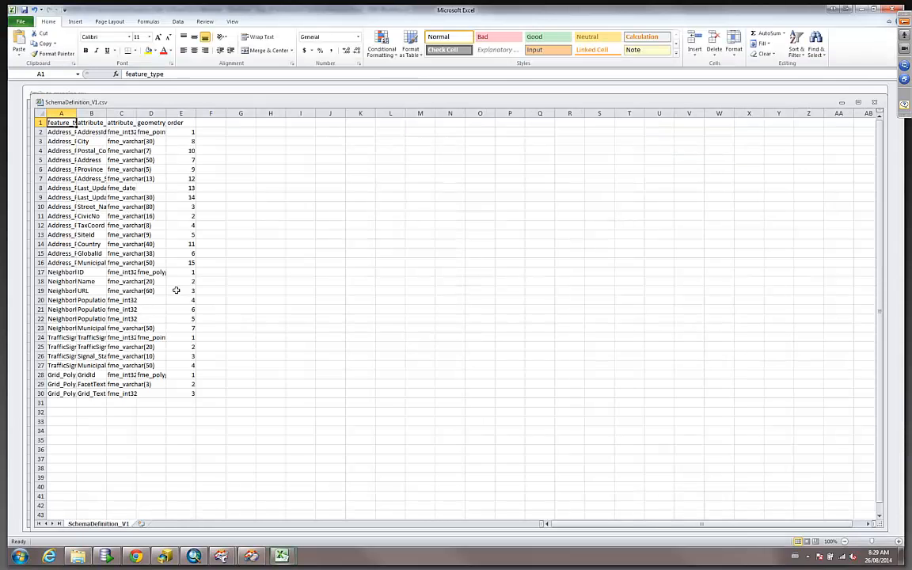
Widen the columns of the SchemaDefinition_V1 spreadsheet to show its full headings.
left_click_drag(77, 113, 421, 115)
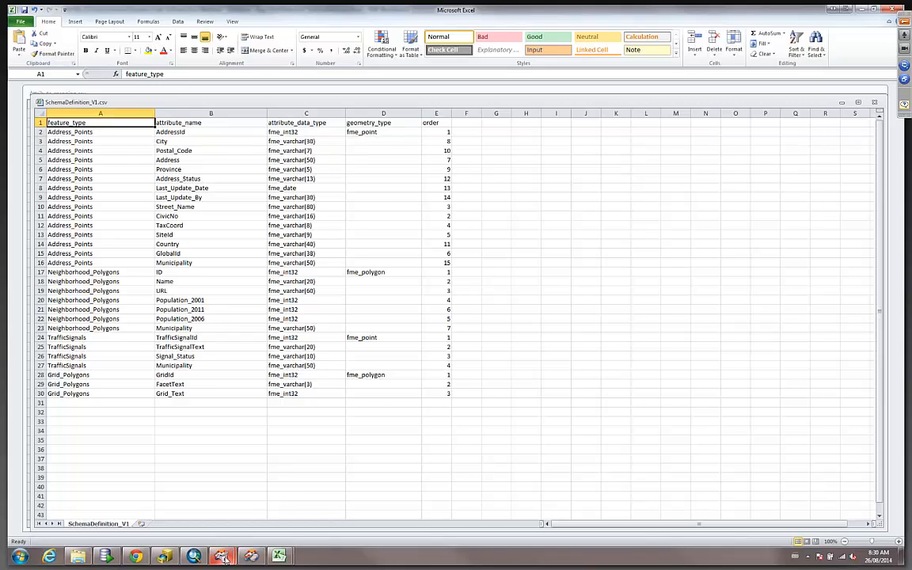
mouse_move(223, 558)
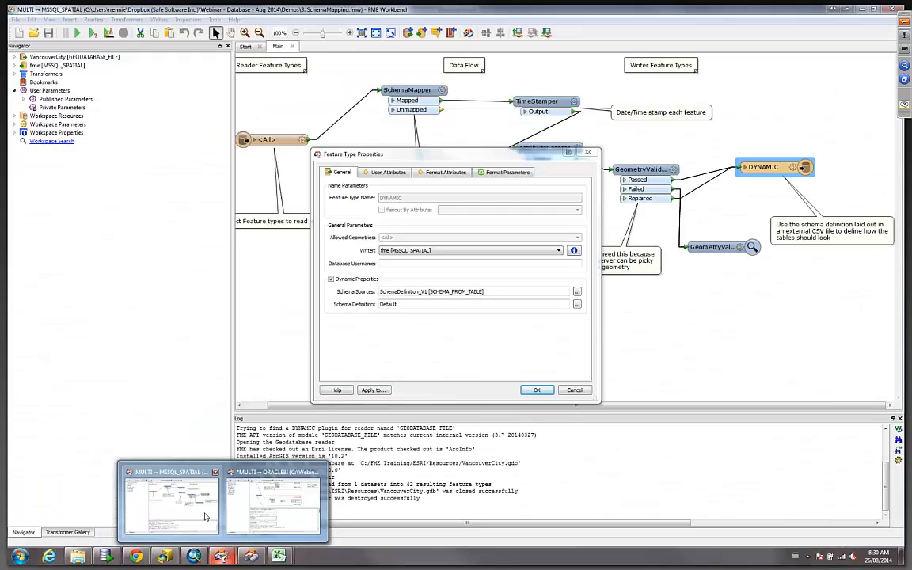
left_click(204, 516)
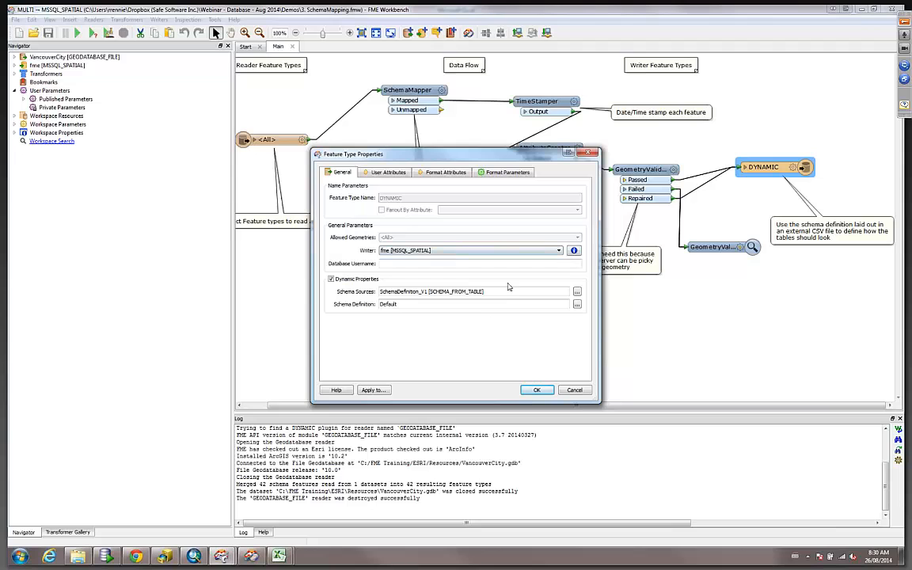
Return to the SchemaDefinition_V1 spreadsheet and select the Address_Points rows, 2 to 16.
left_click(279, 558)
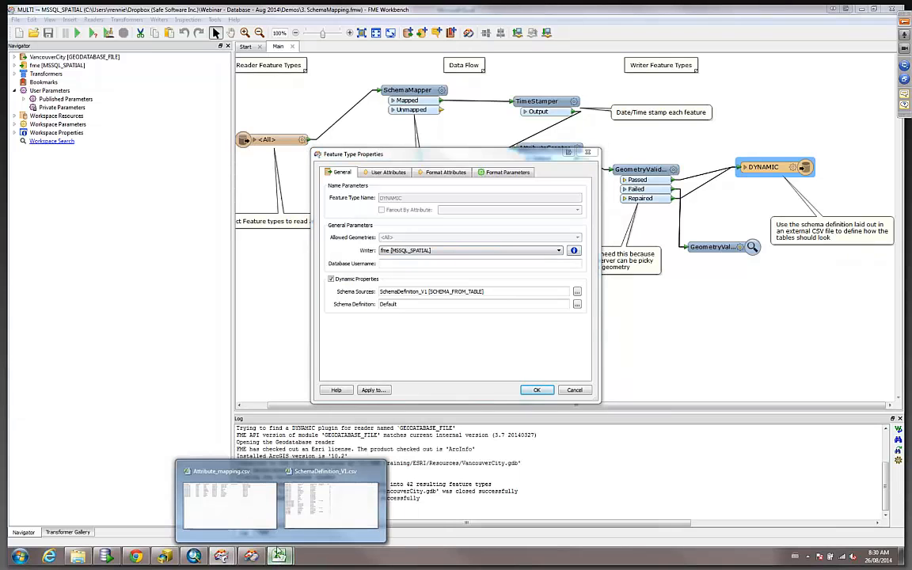
left_click(347, 523)
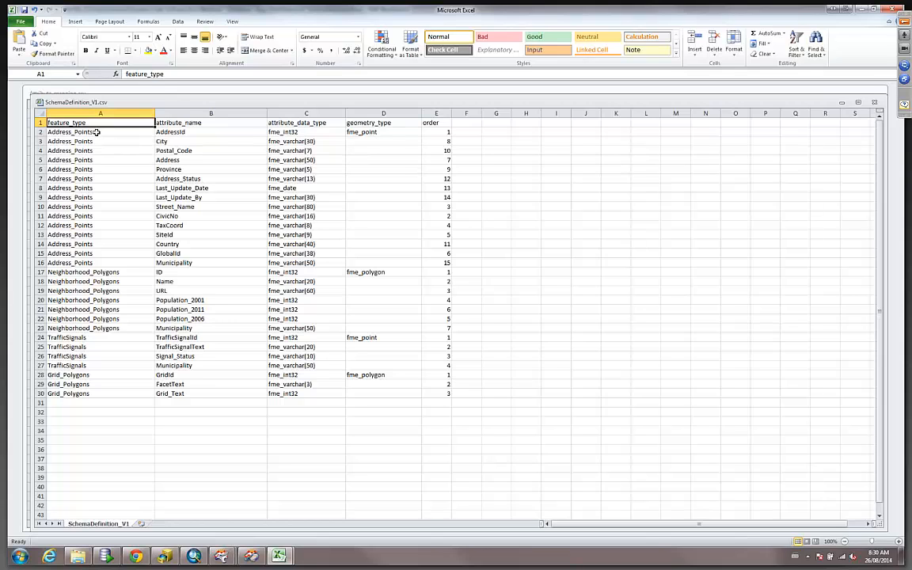
left_click_drag(31, 132, 29, 262)
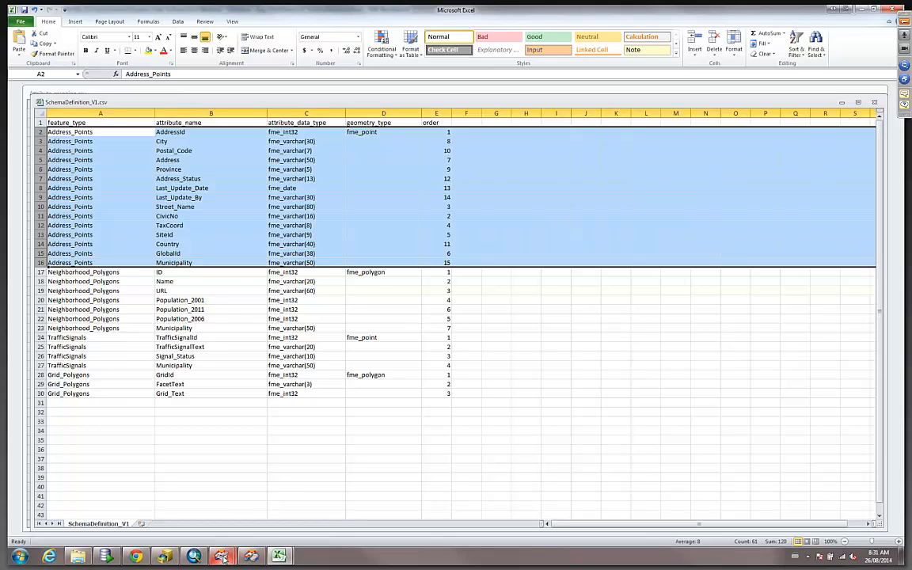
Confirm the DYNAMIC writer properties and expand the workspace resources to show the SchemaDefinition_V1 source.
mouse_move(222, 556)
left_click(274, 498)
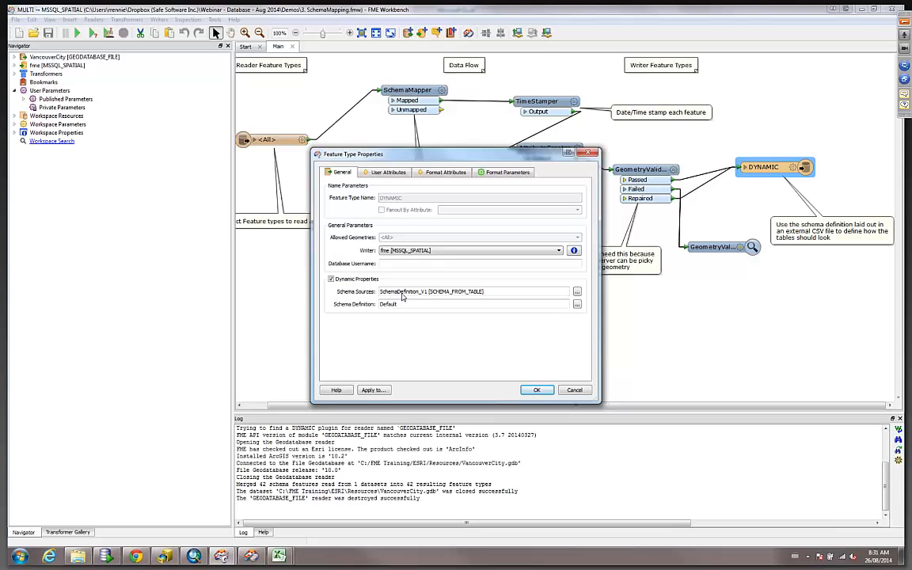
left_click(538, 390)
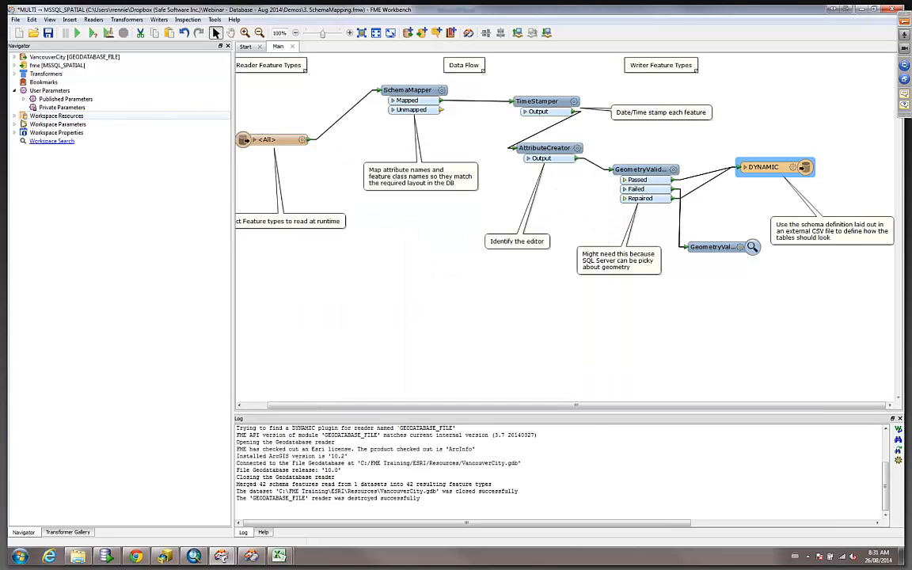
left_click(15, 116)
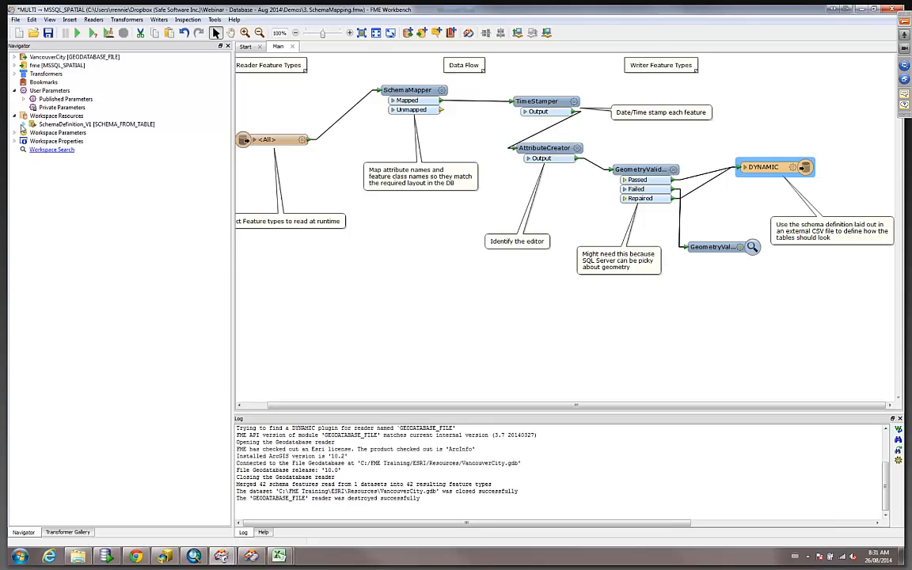
Expand the SchemaDefinition_V1 workspace resource and its parameters in the navigator.
left_click(23, 124)
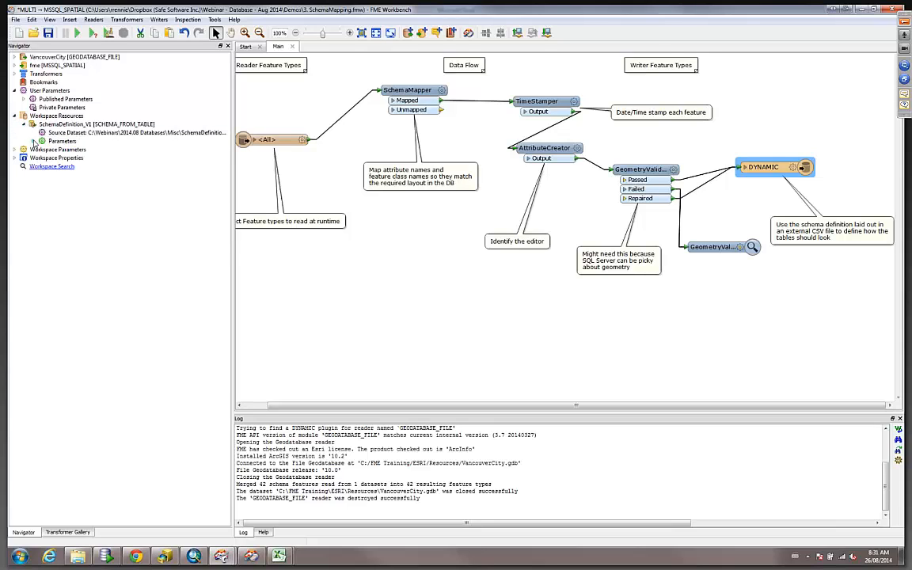
left_click(33, 141)
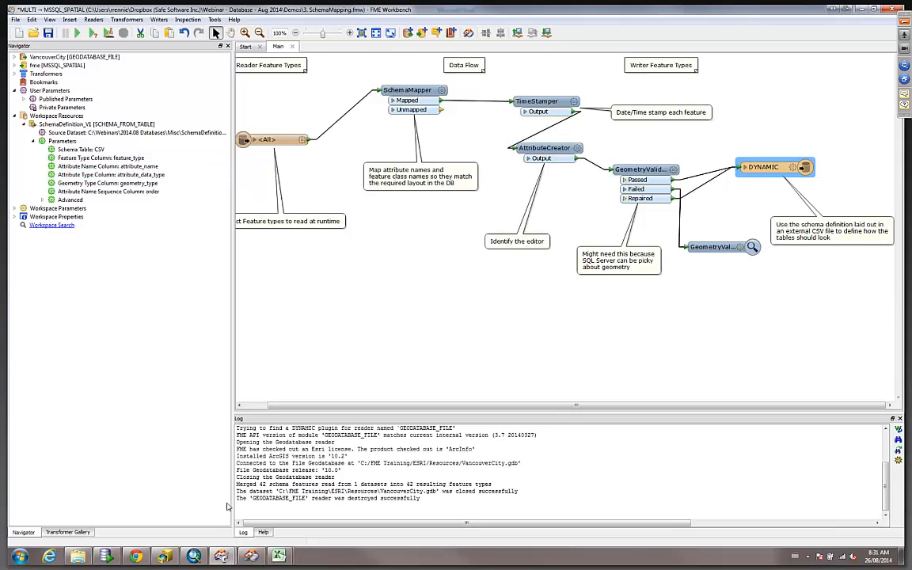
Launch SQL Server Management Studio from the Microsoft SQL Server 2008 R2 programs group.
left_click(20, 557)
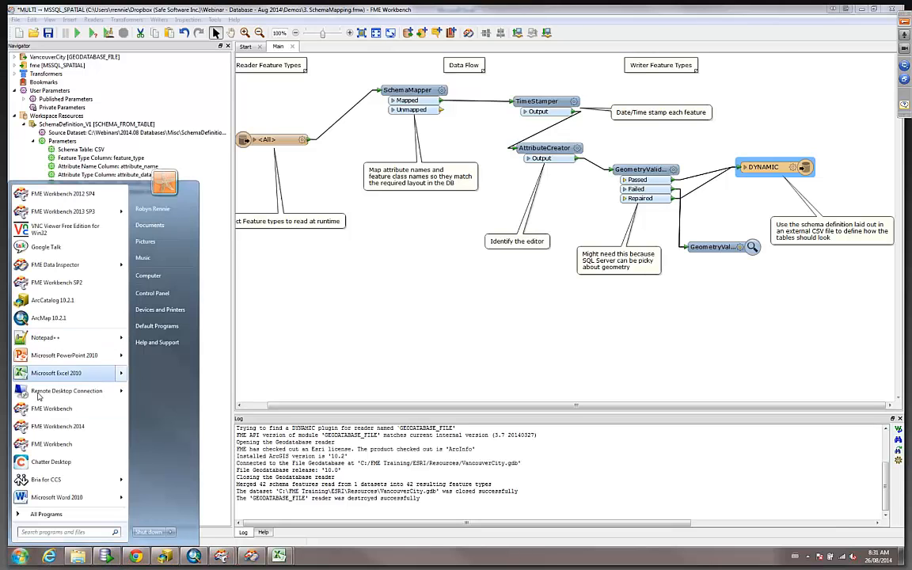
left_click(39, 513)
scroll(67, 443, "down", 9)
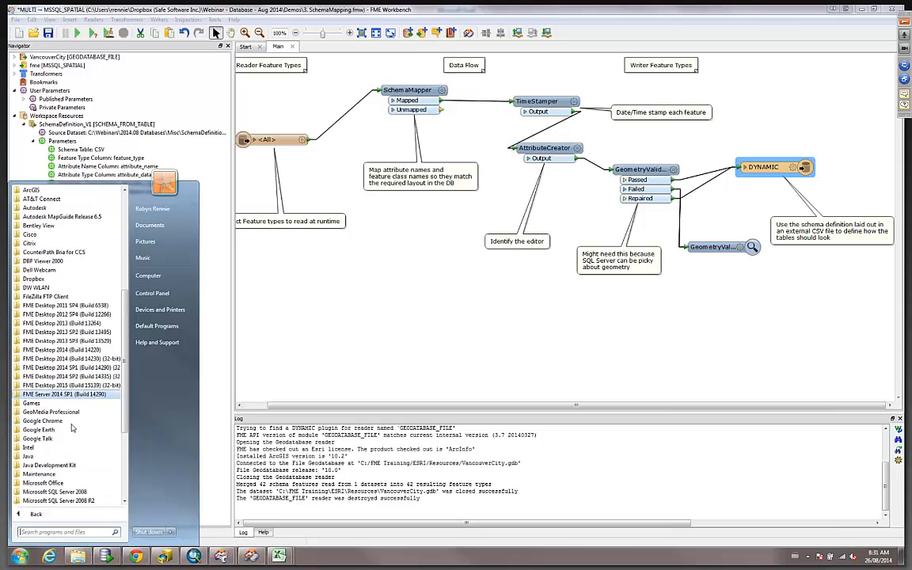
left_click(67, 473)
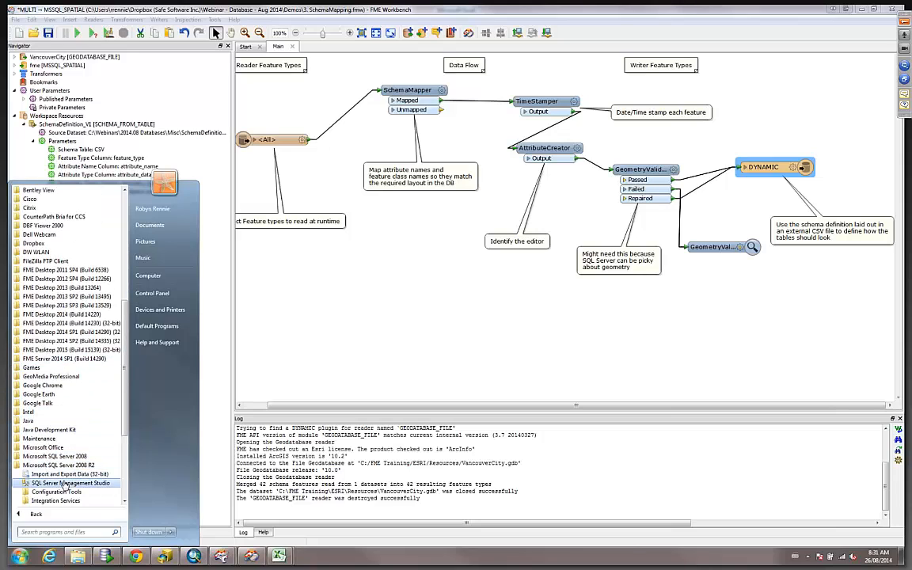
left_click(70, 483)
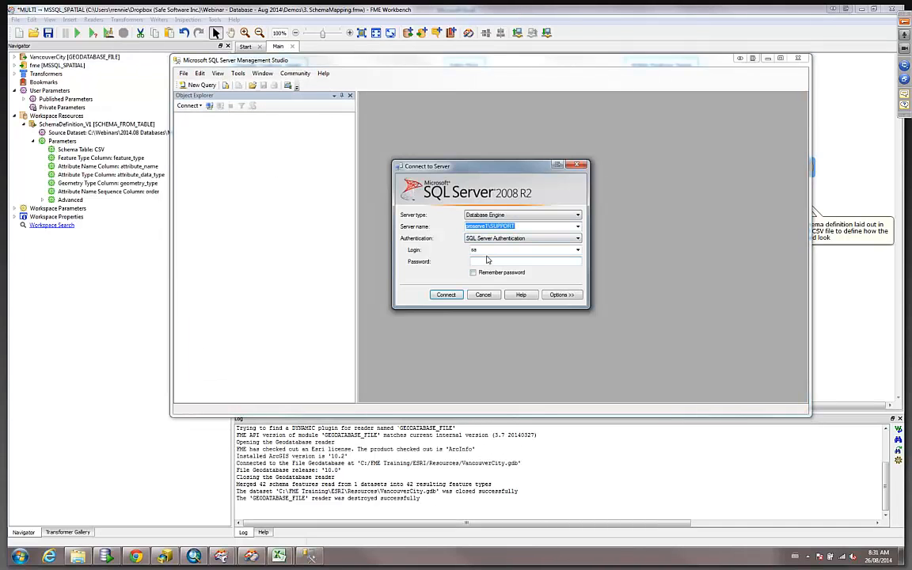
Enter the SQL Server Authentication password and connect to the server.
left_click(483, 261)
type("********")
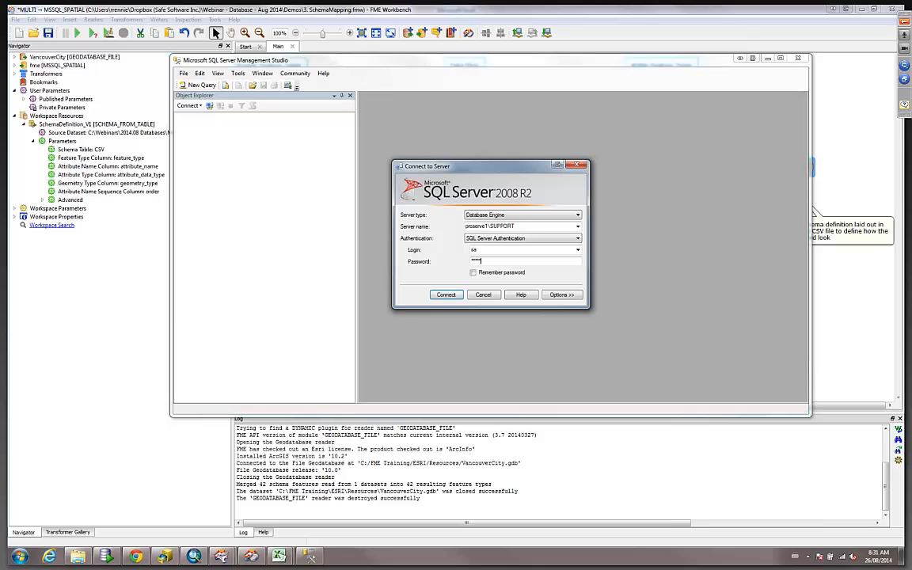
key("Return")
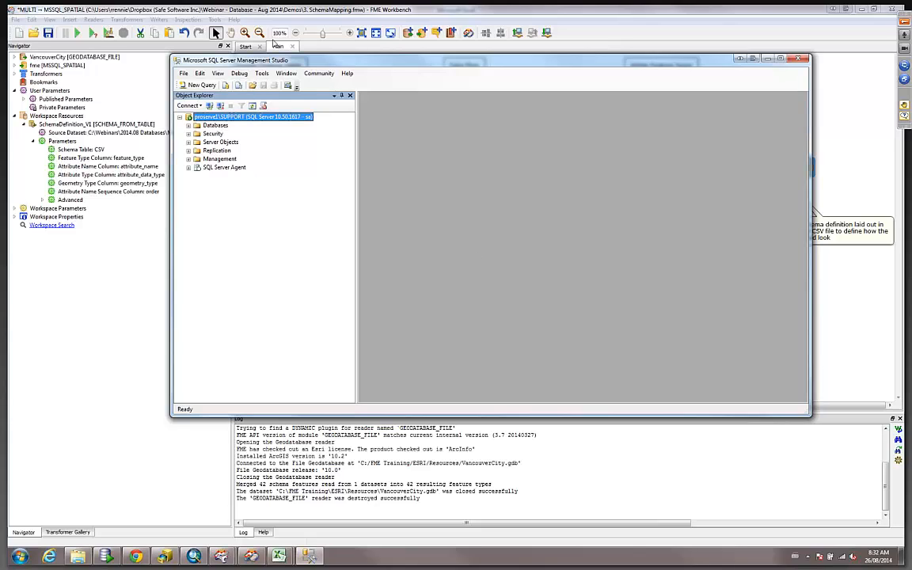
Expand the fme database's tables to show the columns of dbo.Address_Points.
left_click(188, 125)
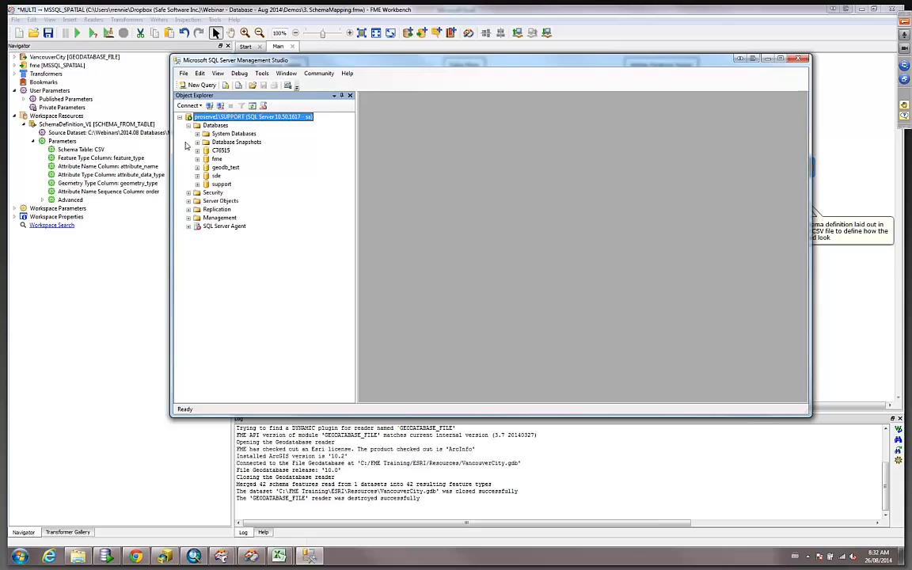
left_click(197, 158)
left_click(206, 176)
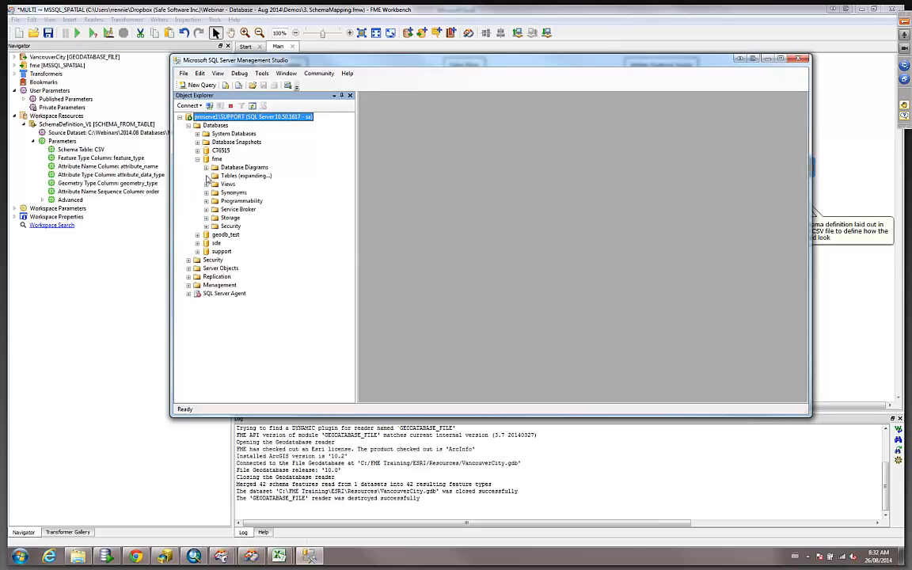
left_click(215, 192)
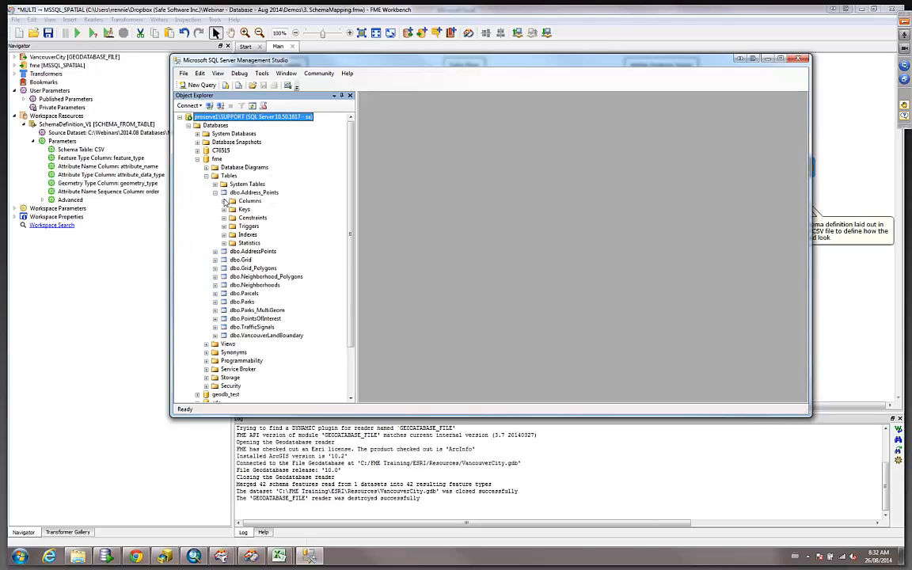
left_click(224, 202)
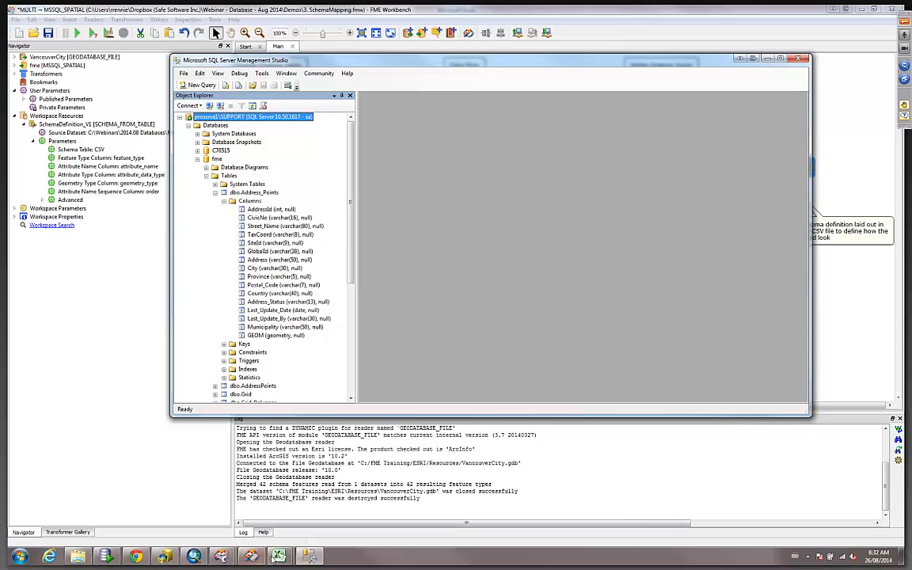
Switch to the SchemaDefinition_V1 spreadsheet to compare it, and return to Management Studio.
left_click(309, 556)
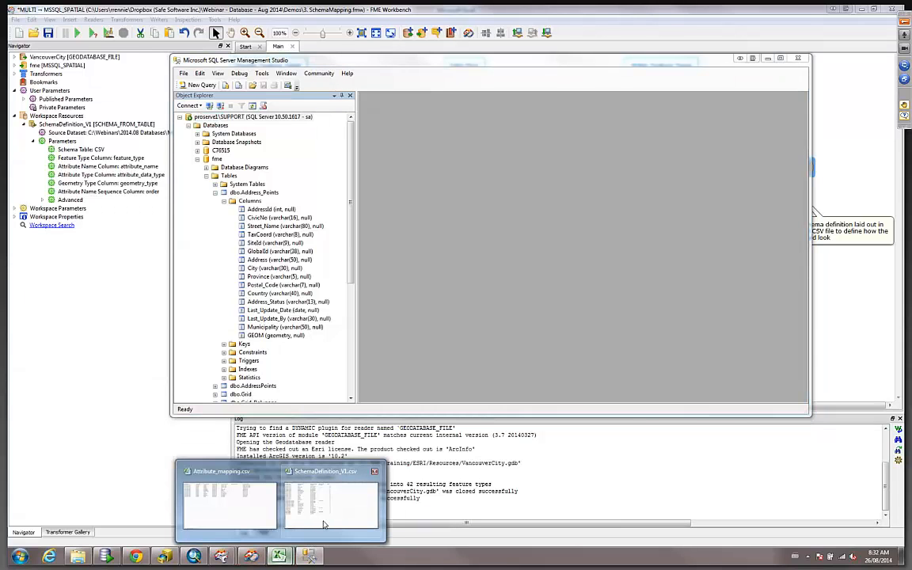
left_click(324, 507)
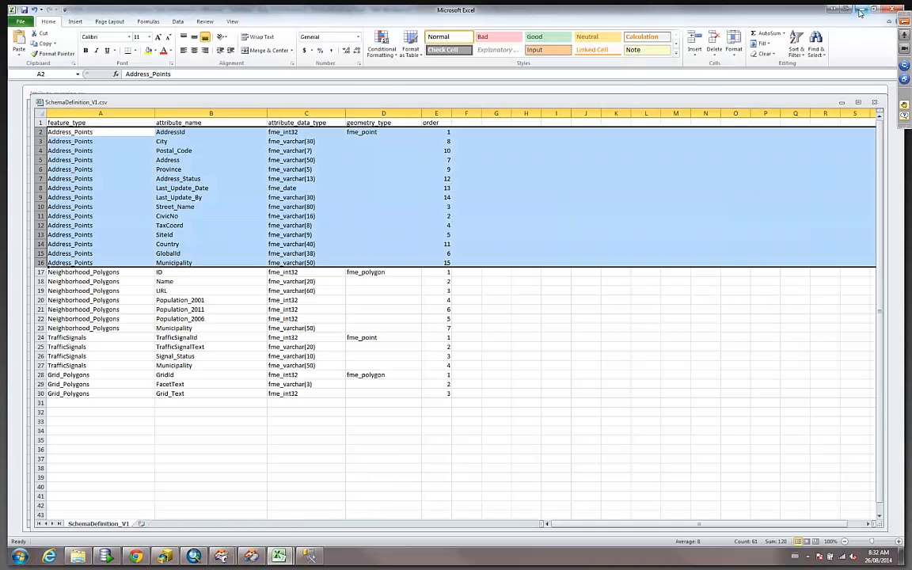
left_click(311, 558)
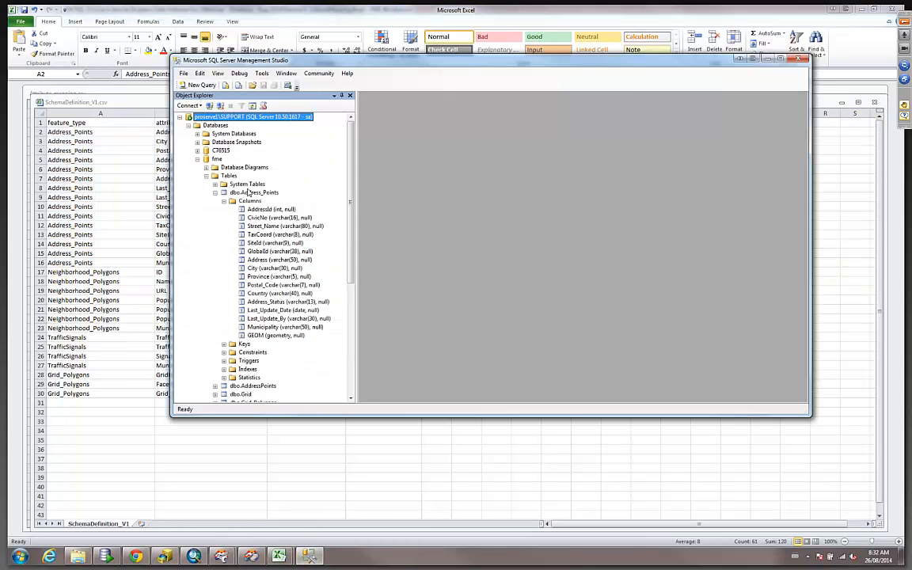
Select the top 1000 rows of dbo.Address_Points and view the spatial results.
right_click(252, 192)
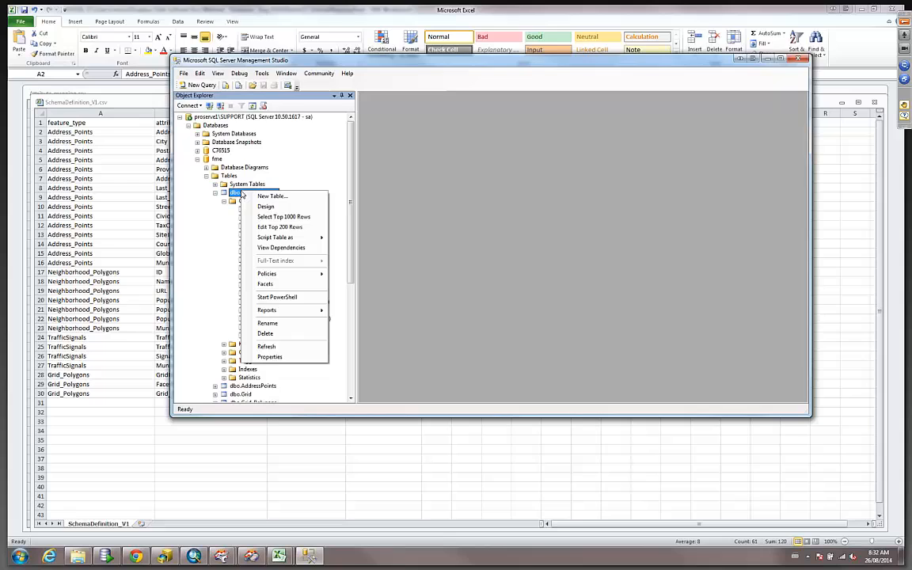
left_click(283, 217)
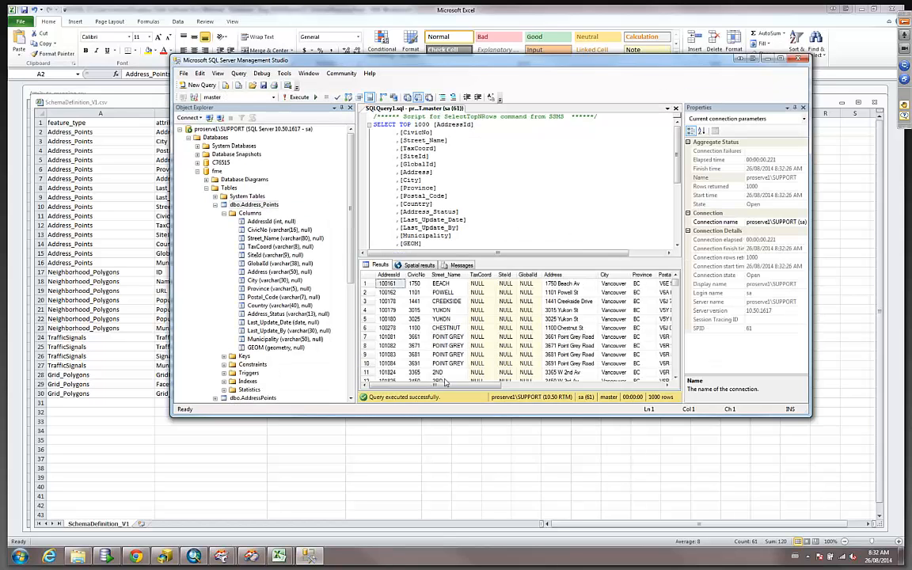
left_click(420, 266)
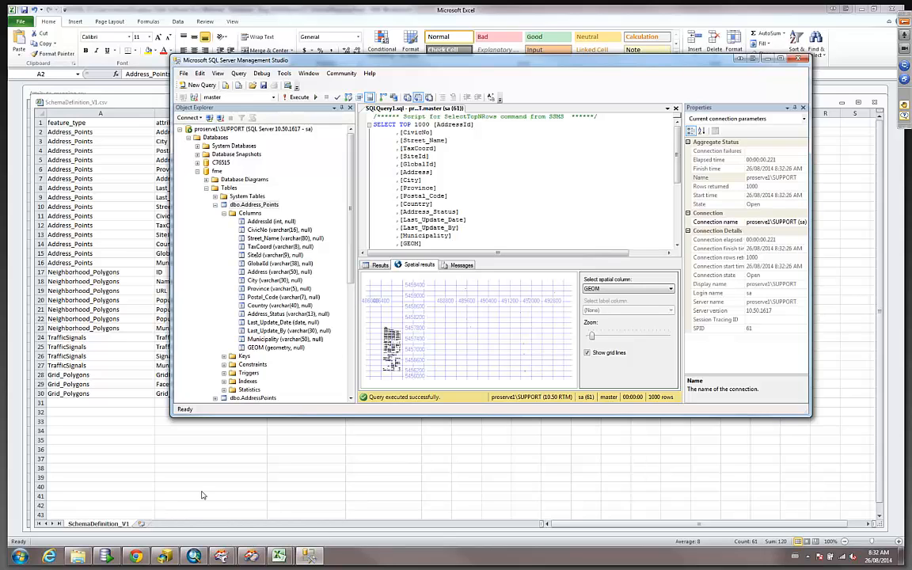
Switch to the presentation slideshow and advance to the Q&A slide.
left_click(139, 557)
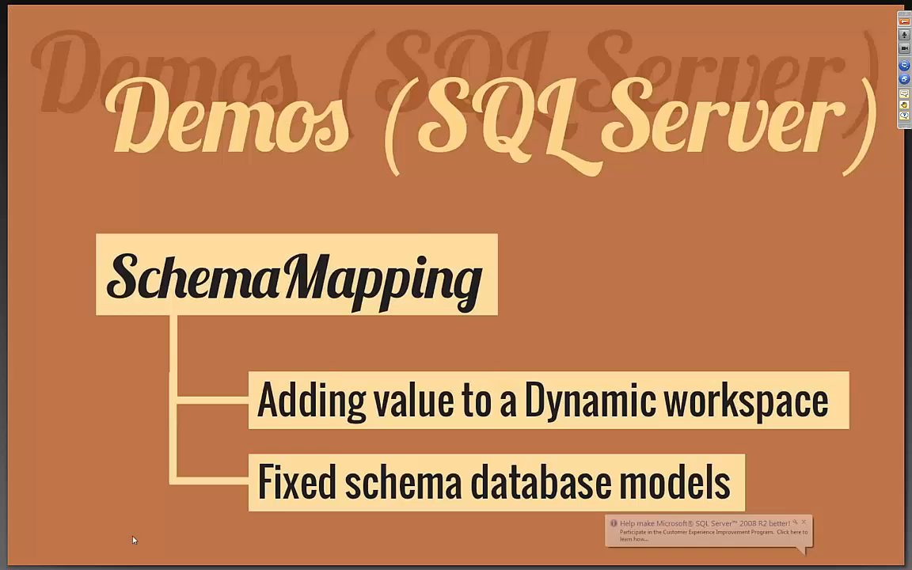
left_click(617, 263)
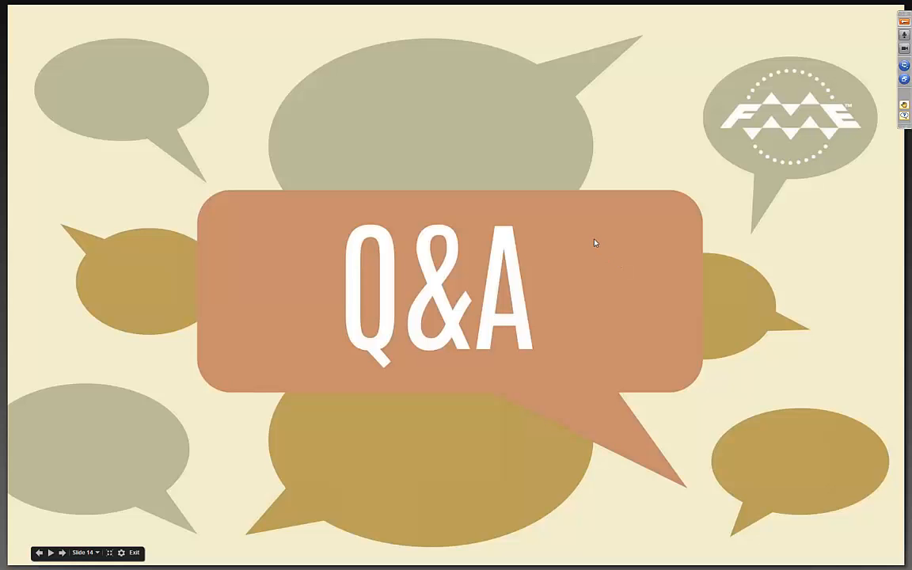
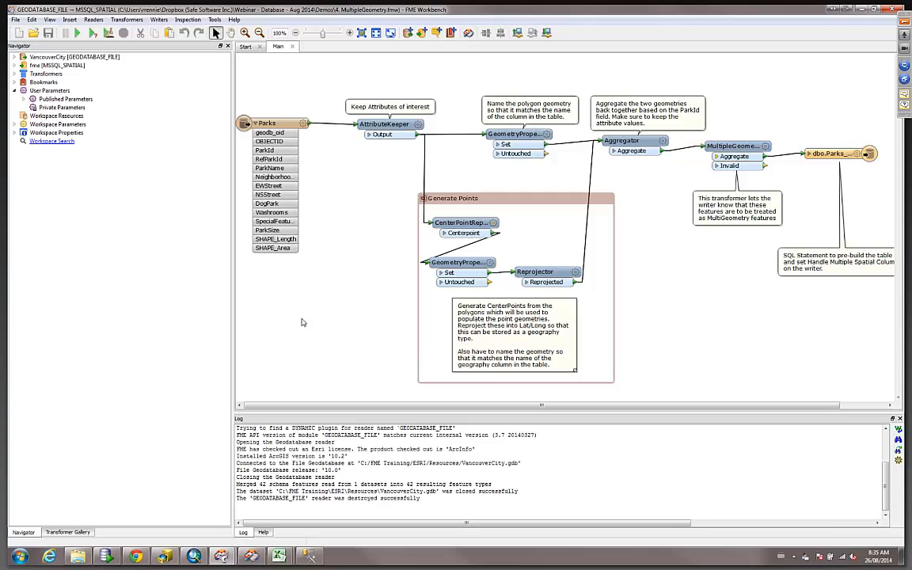
Expand the SQL Server writer's parameters and open the SQL Statement to Execute Before Translation to review the table script, then cancel.
left_click(14, 66)
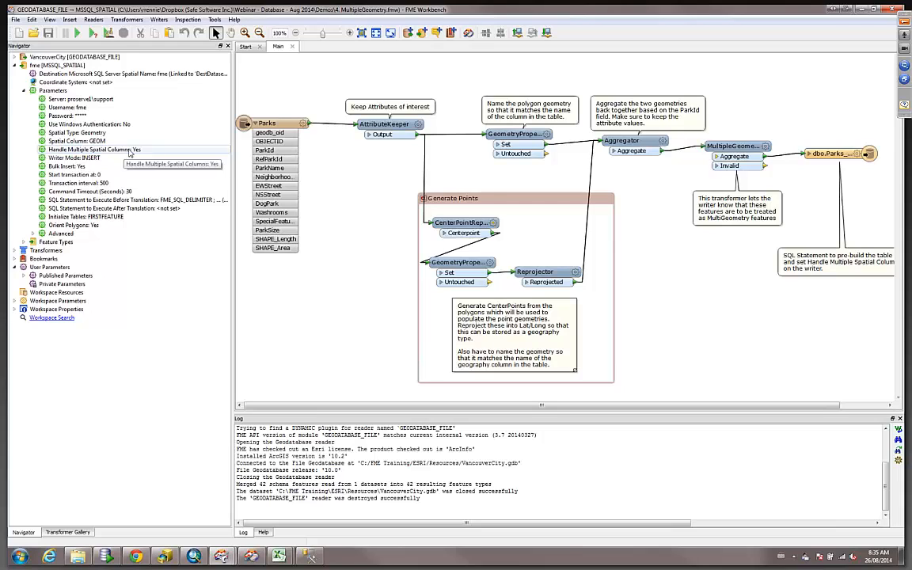
right_click(160, 202)
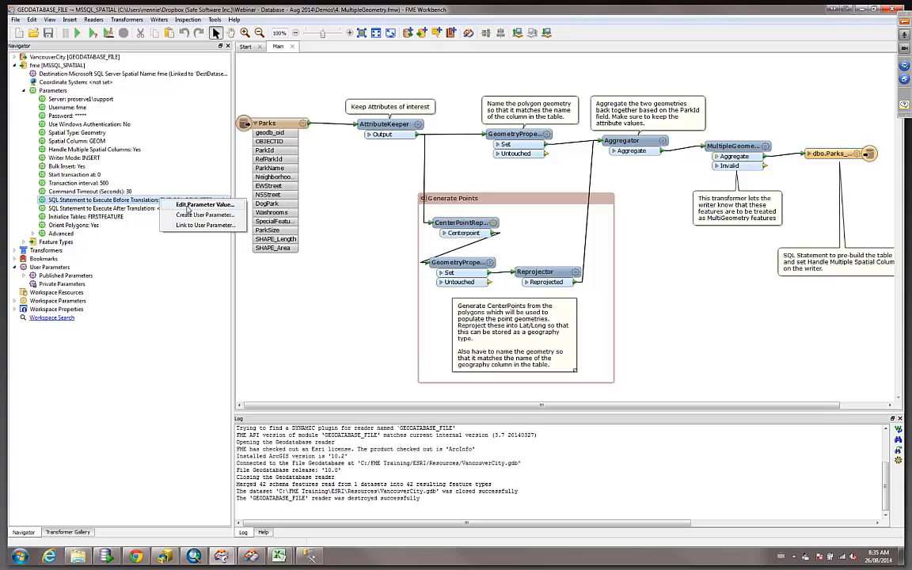
left_click(190, 205)
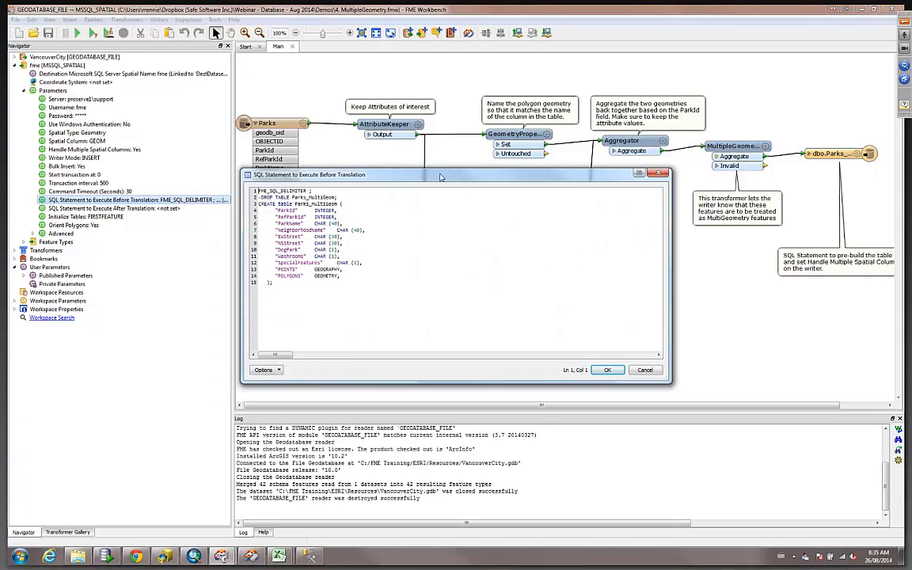
left_click_drag(441, 176, 379, 238)
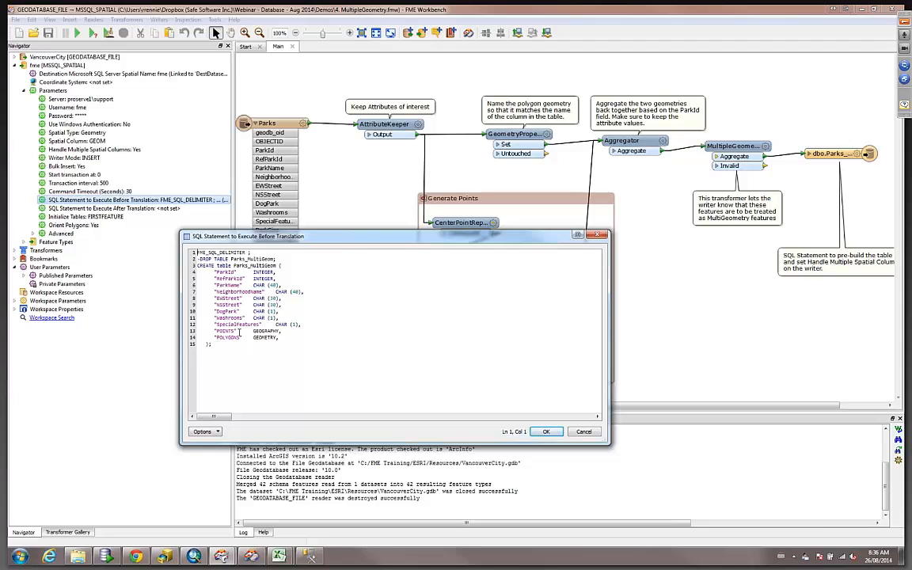
left_click(584, 433)
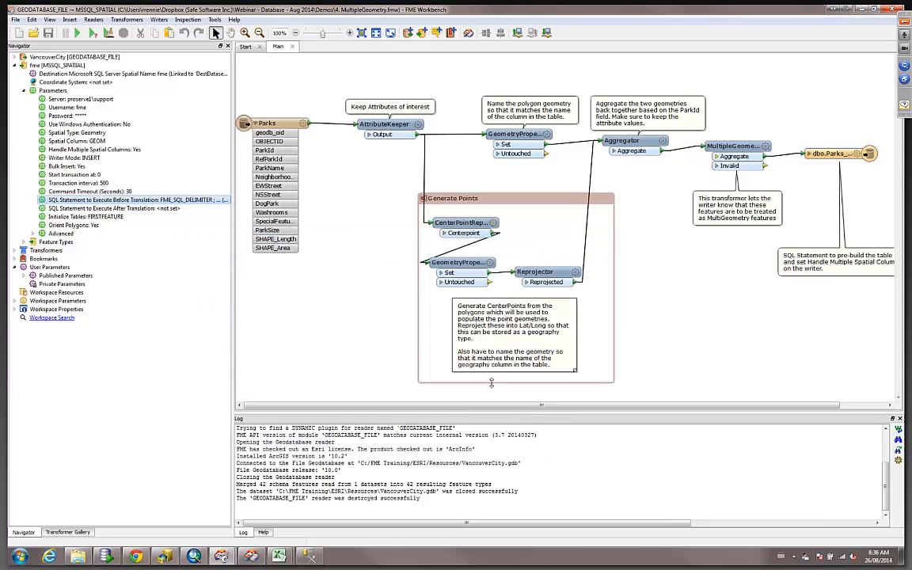
Open the parameters of both GeometryPropertySetter transformers to review their geometry names, closing each without changes.
left_click(546, 135)
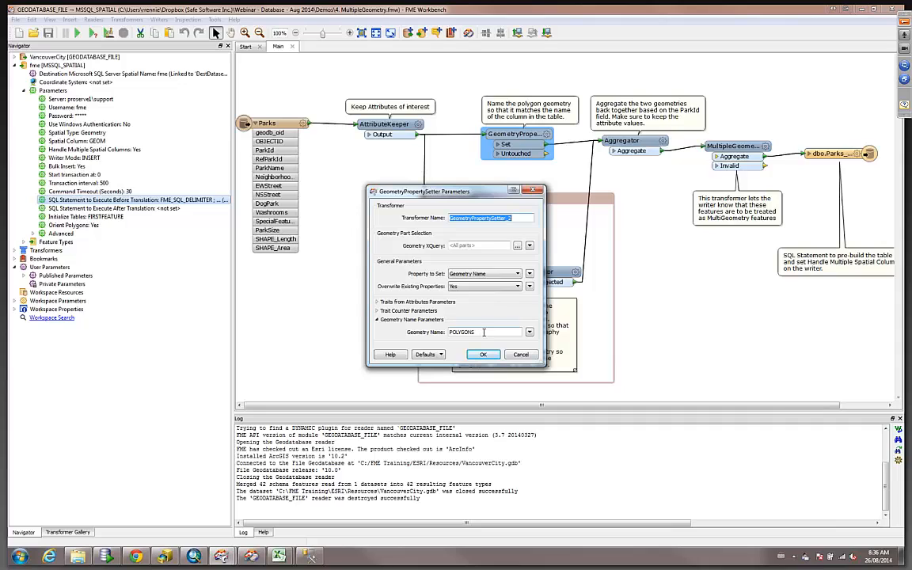
left_click(521, 356)
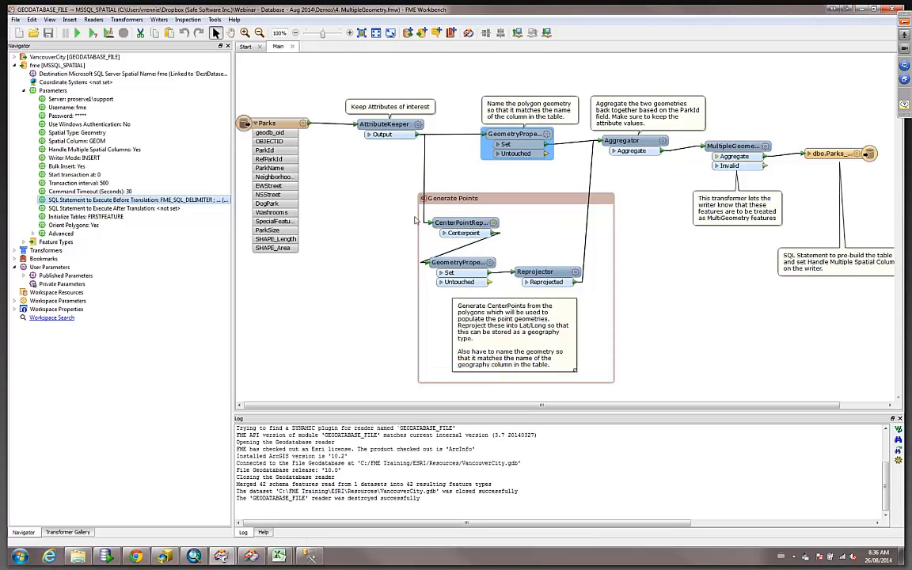
left_click(490, 264)
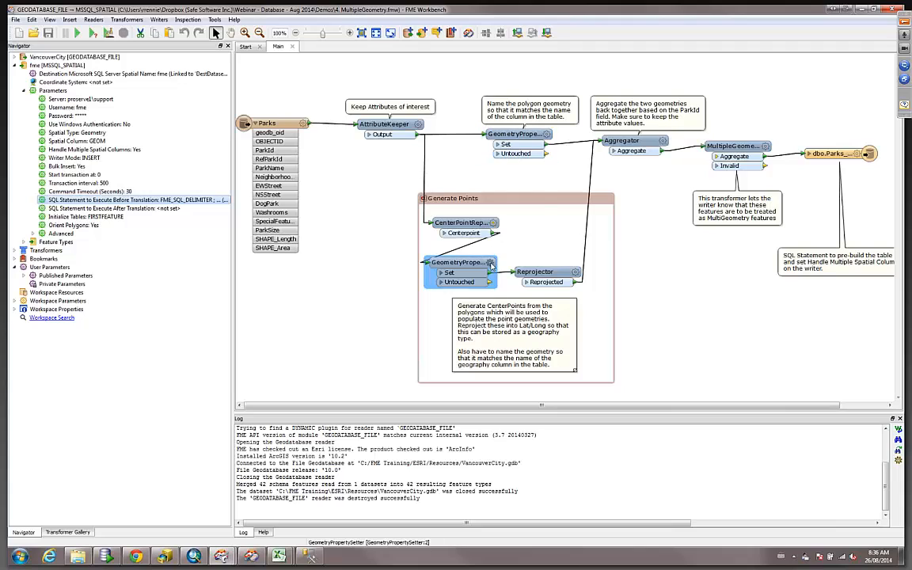
left_click(490, 263)
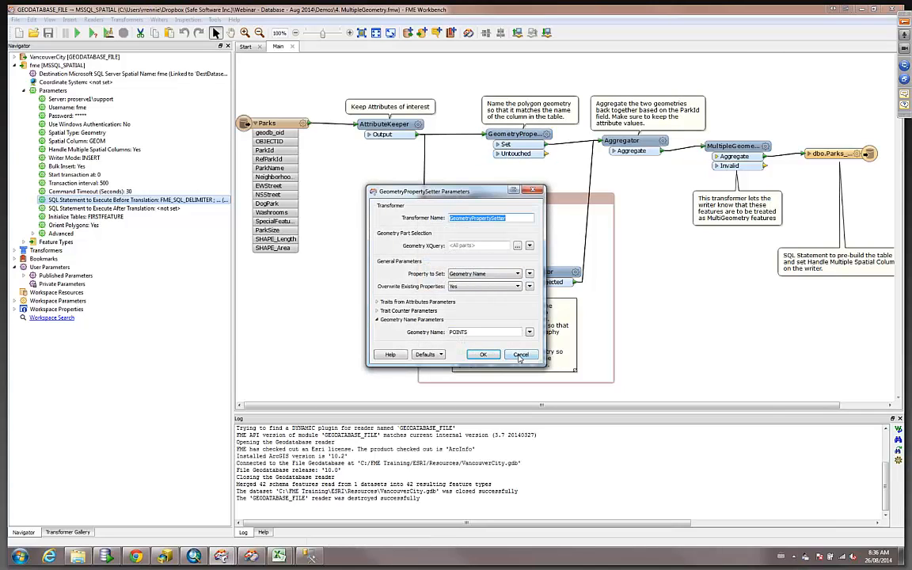
left_click(521, 356)
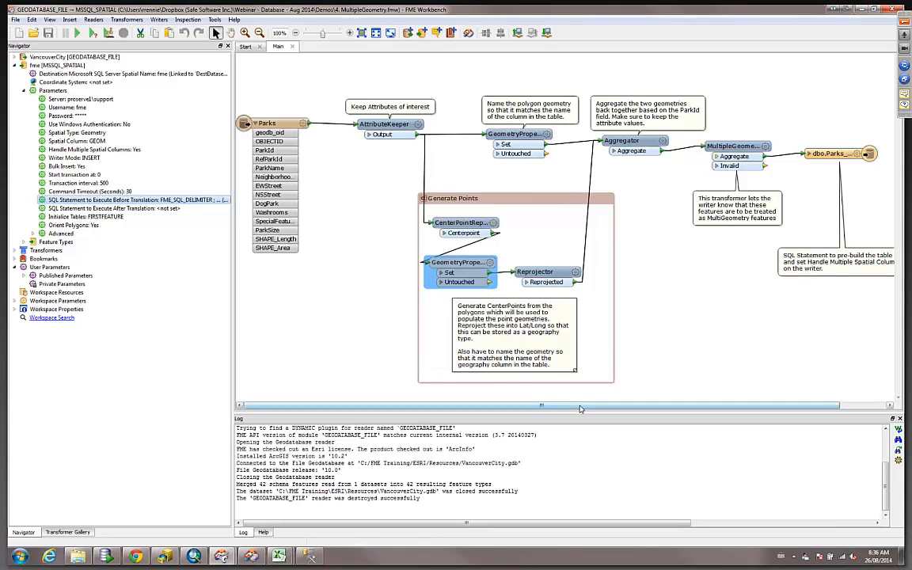
Review the Aggregator's Mode and Aggregate Type options and the MultipleGeometrySetter's parameters, cancelling both dialogs.
left_click_drag(580, 409, 625, 408)
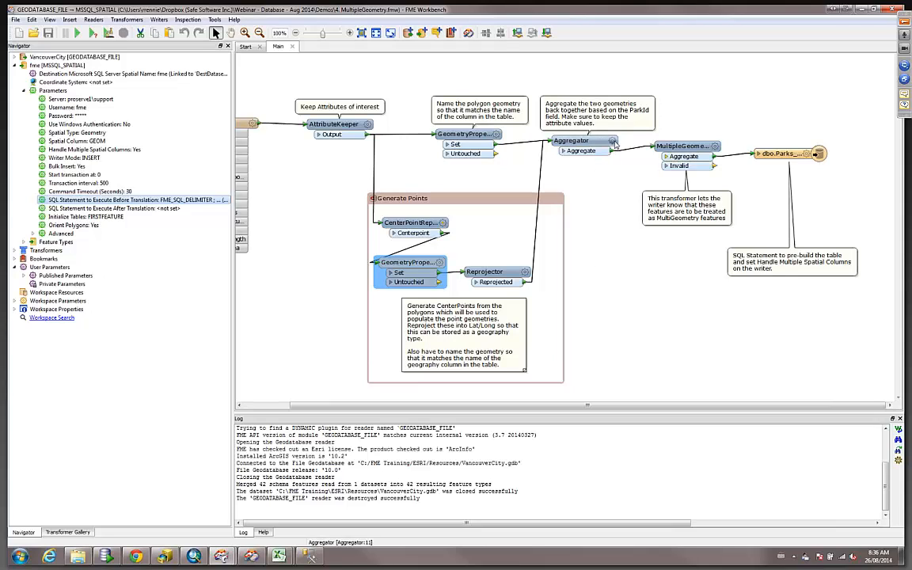
mouse_move(614, 144)
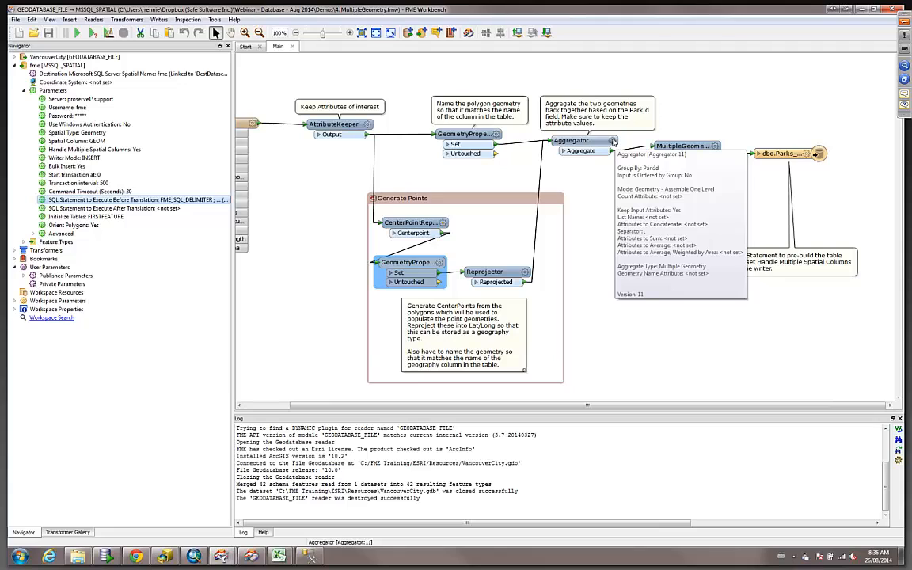
double_click(584, 140)
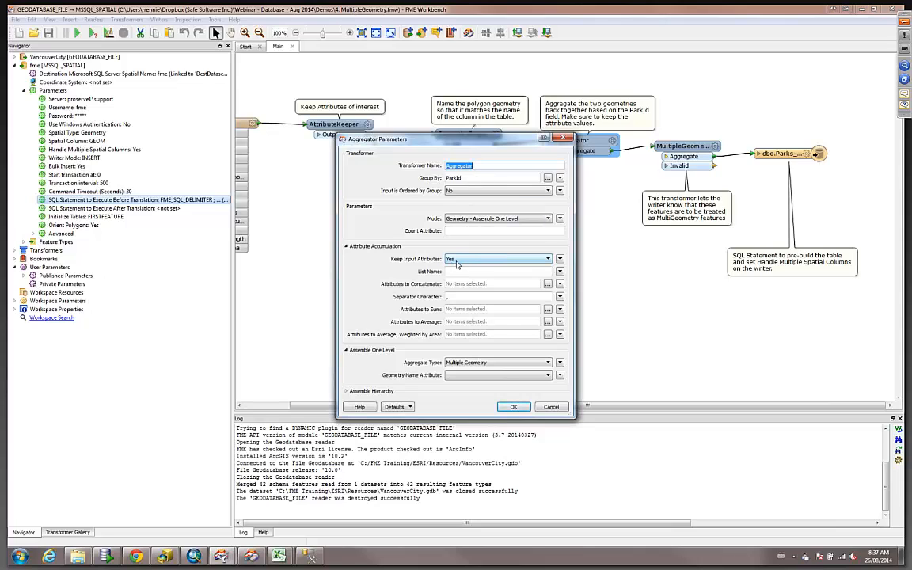
left_click(486, 223)
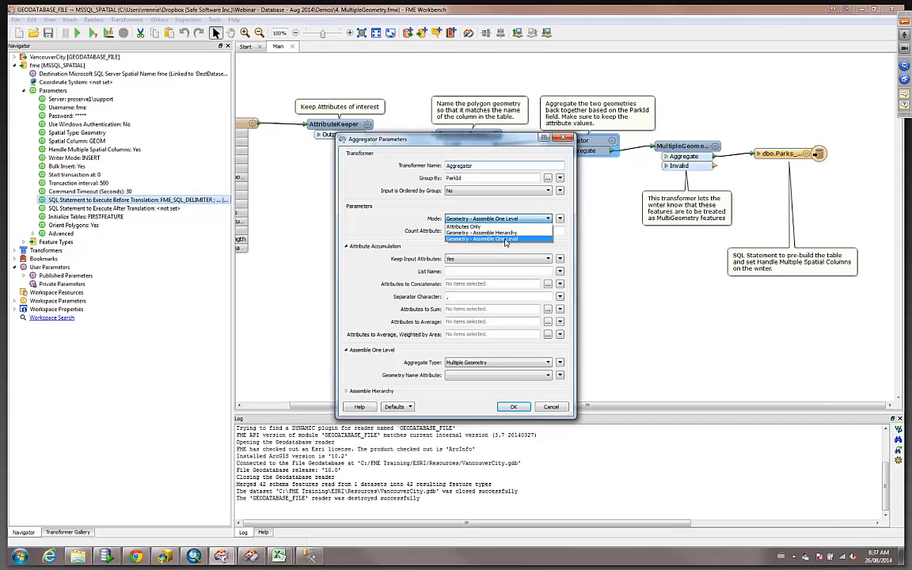
left_click(489, 363)
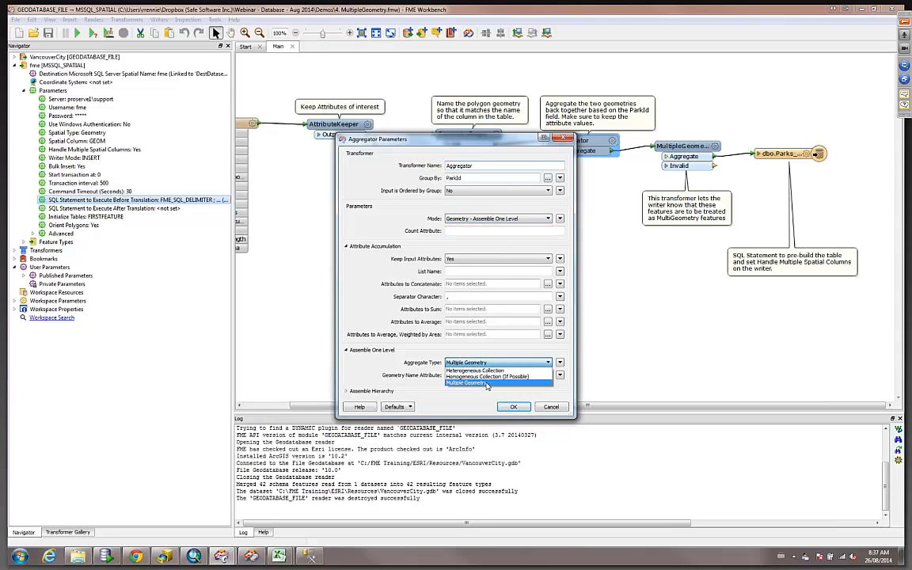
left_click(486, 383)
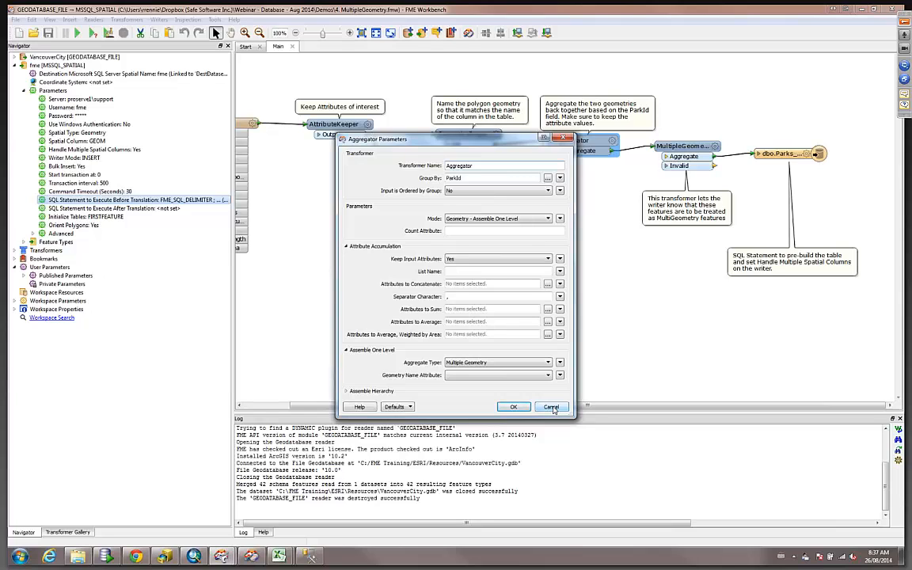
left_click(552, 407)
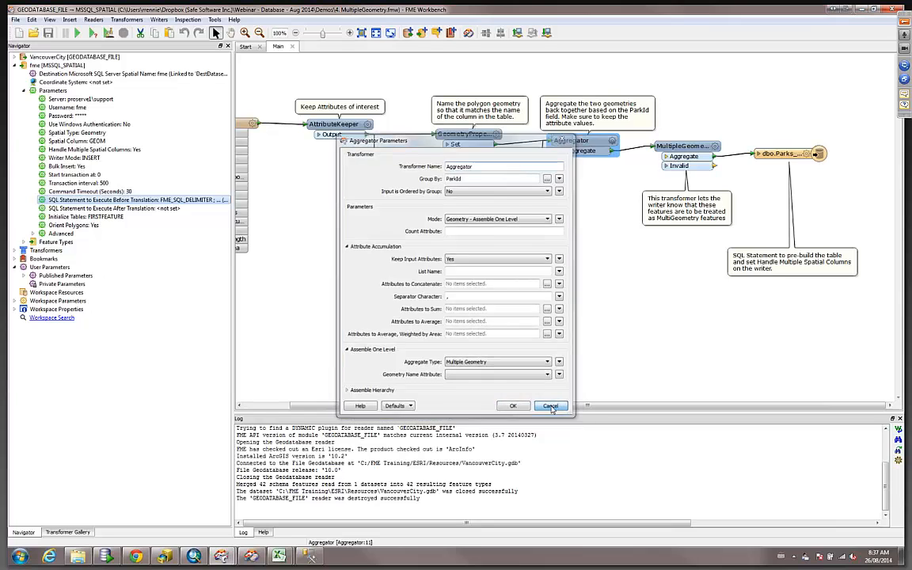
left_click(715, 146)
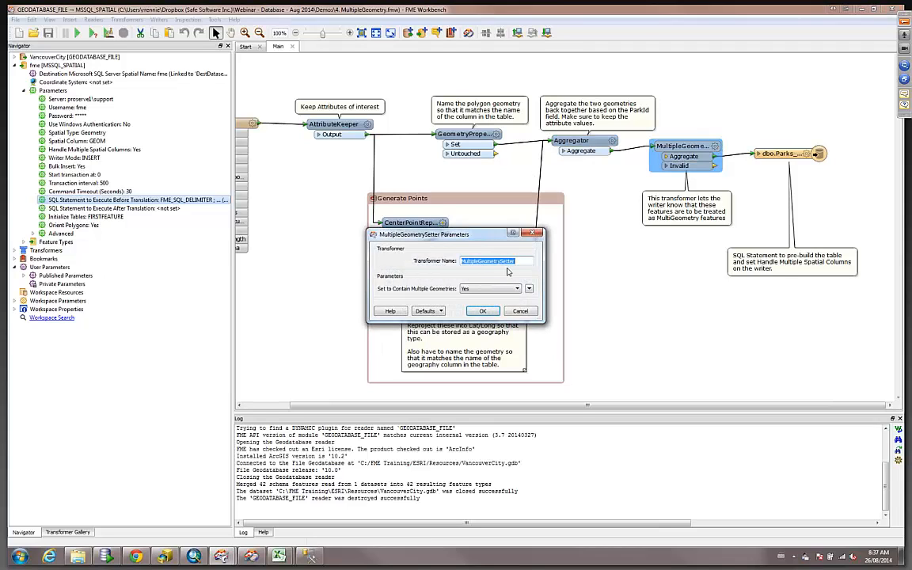
left_click(520, 311)
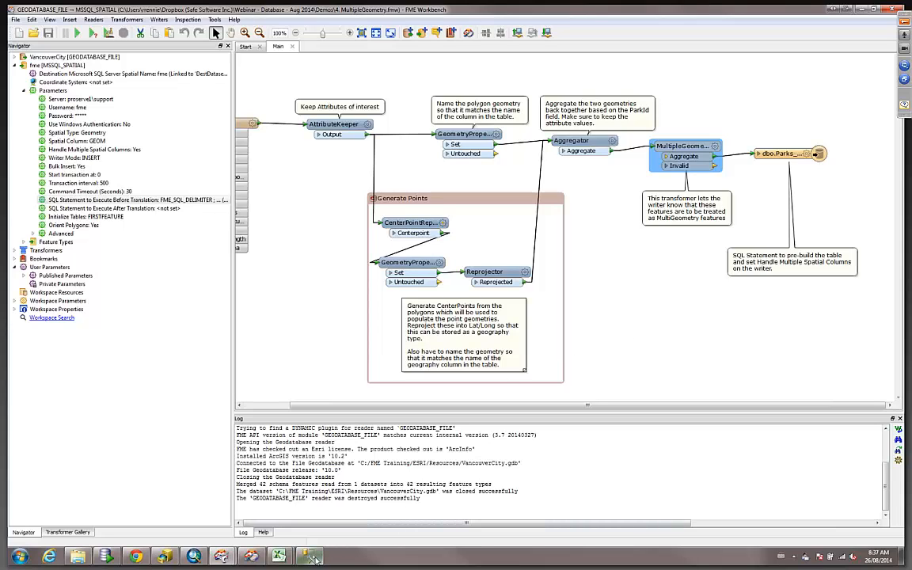
Switch to Management Studio and expand the columns of the dbo.Parks_MultiGeom table.
left_click(311, 556)
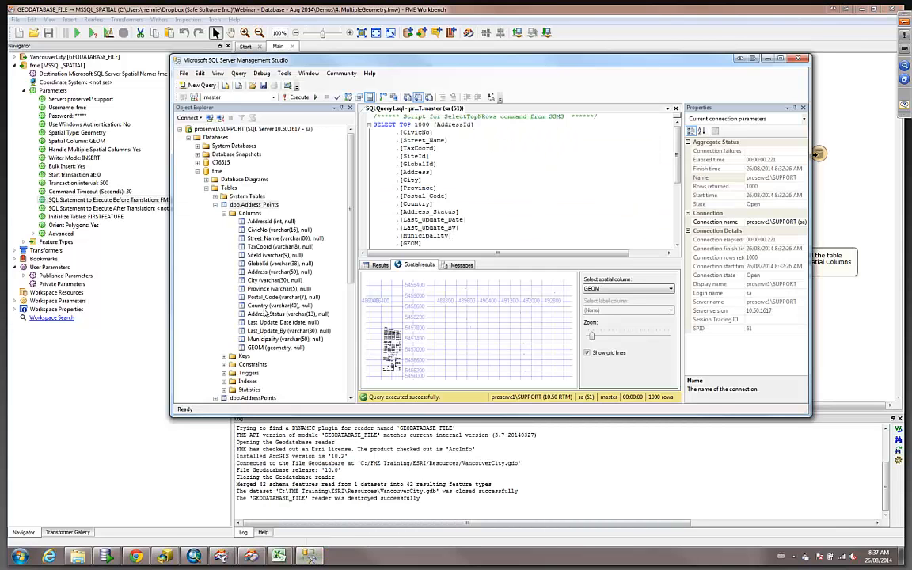
left_click(216, 206)
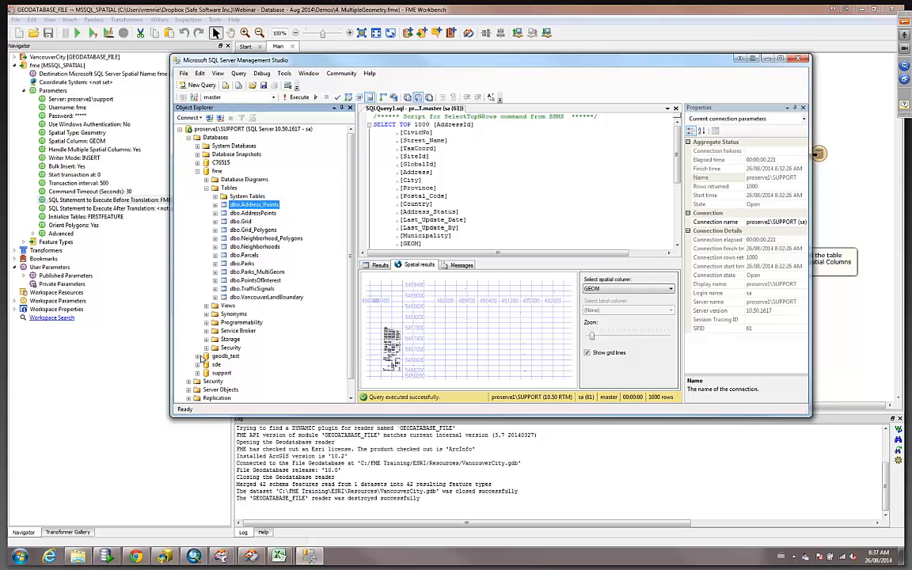
left_click(214, 272)
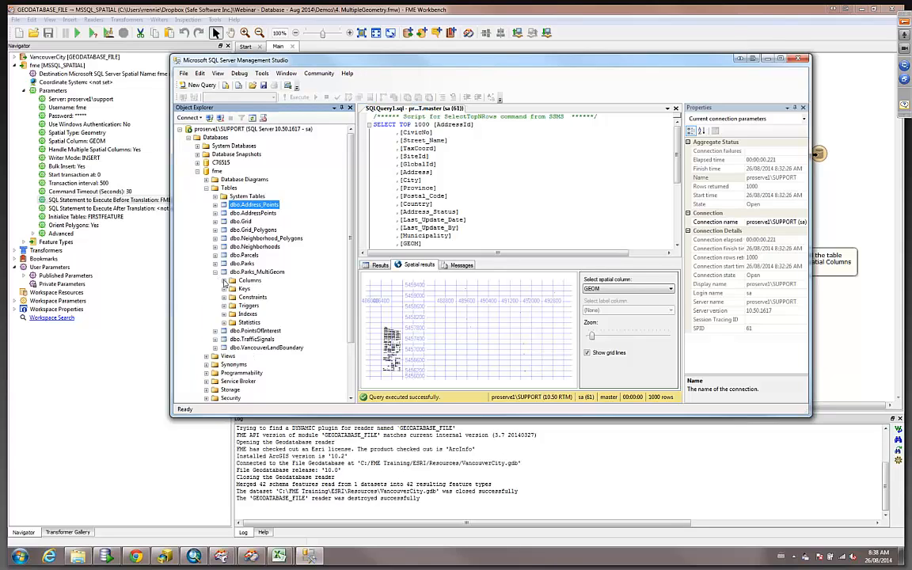
left_click(224, 281)
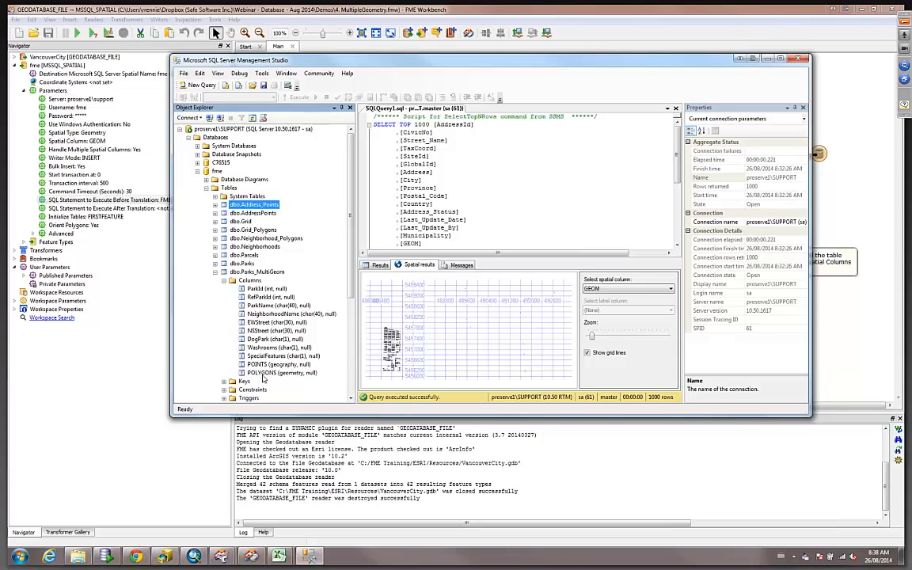
Select the top 1000 rows of dbo.Parks_MultiGeom and show the POLYGONS column in the spatial results.
right_click(261, 271)
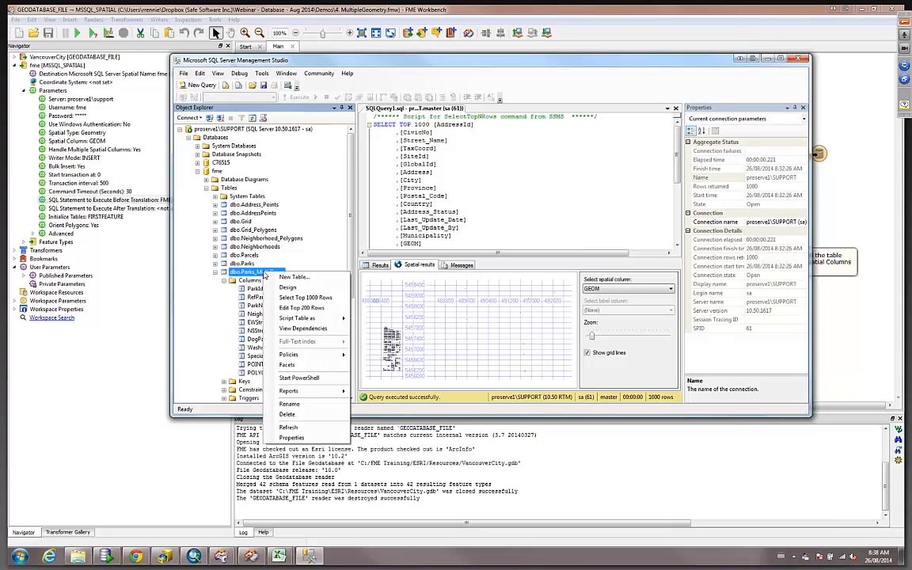
left_click(301, 299)
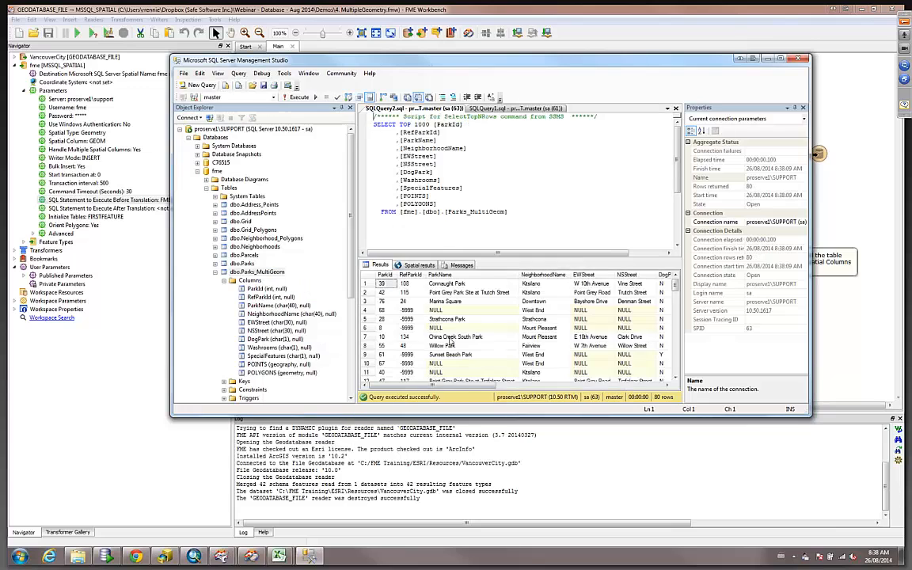
left_click_drag(492, 417, 475, 510)
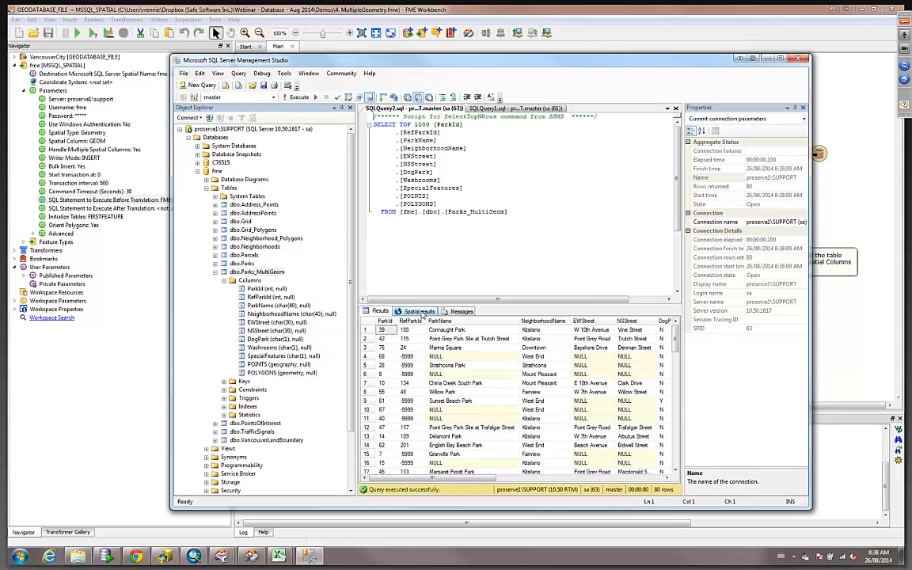
left_click(417, 313)
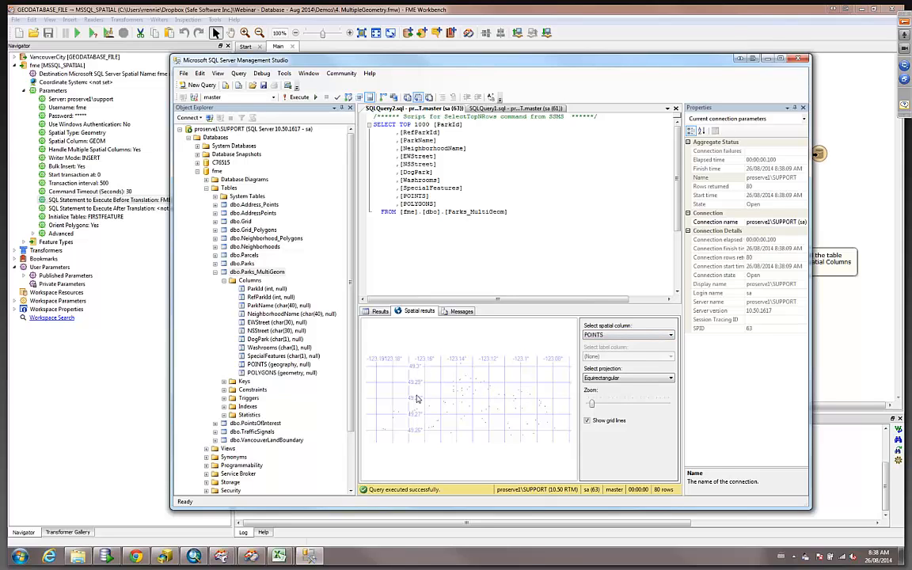
left_click(628, 338)
left_click(621, 350)
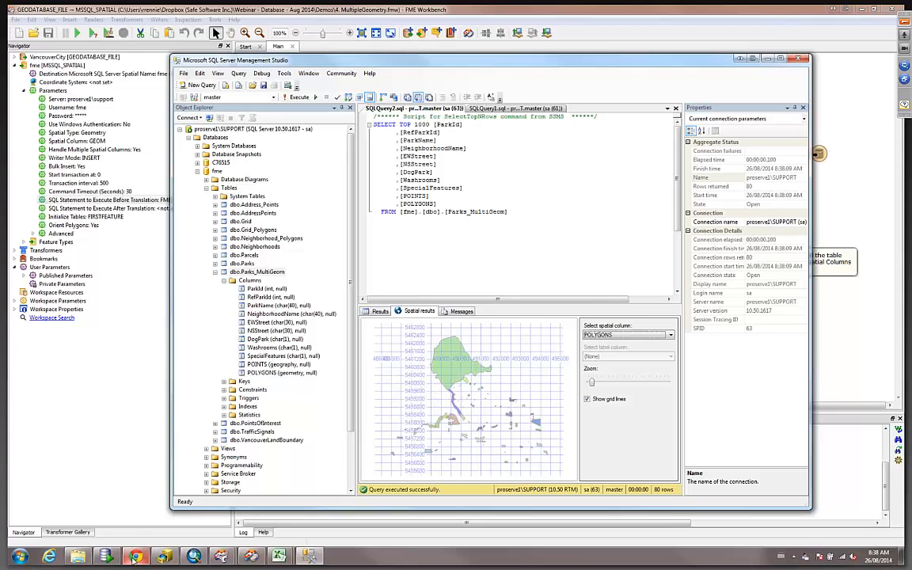
Switch back to the presentation slideshow.
mouse_move(136, 557)
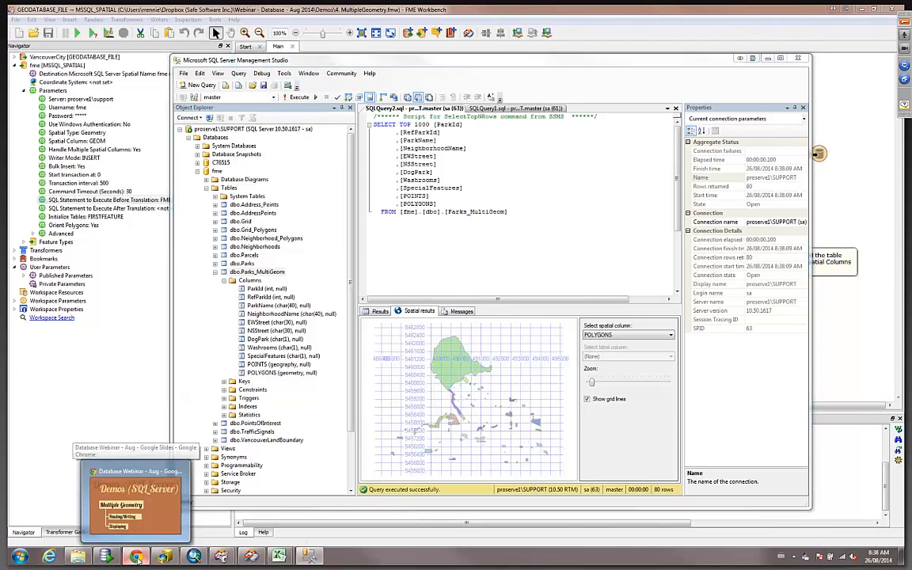
left_click(123, 499)
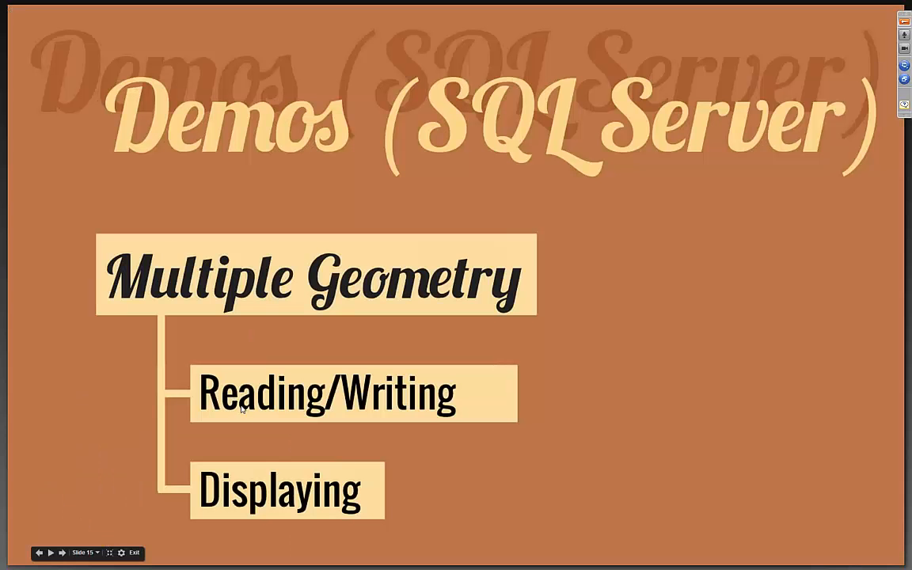
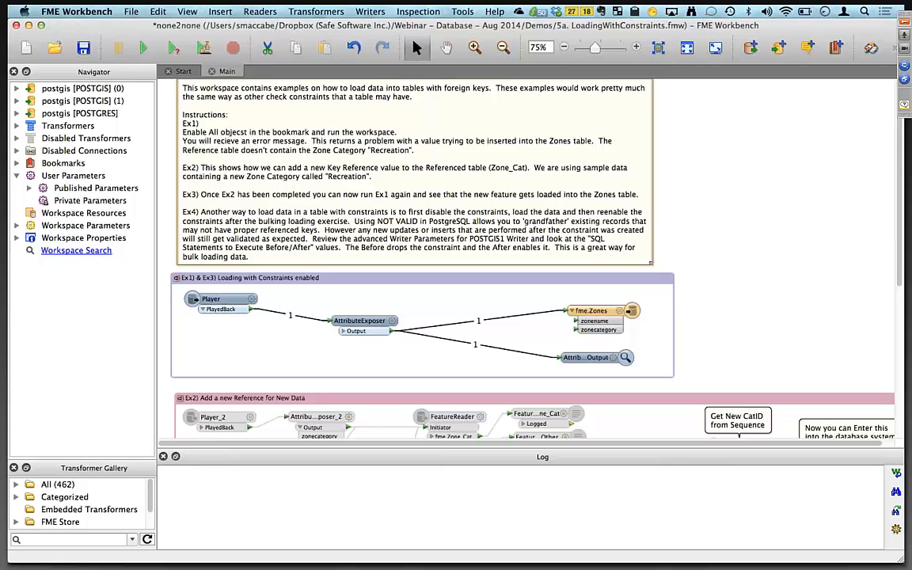
Switch to pgAdmin and reconnect to the server and database while selecting the Zone_Cat and Zones tables.
key("super+Tab")
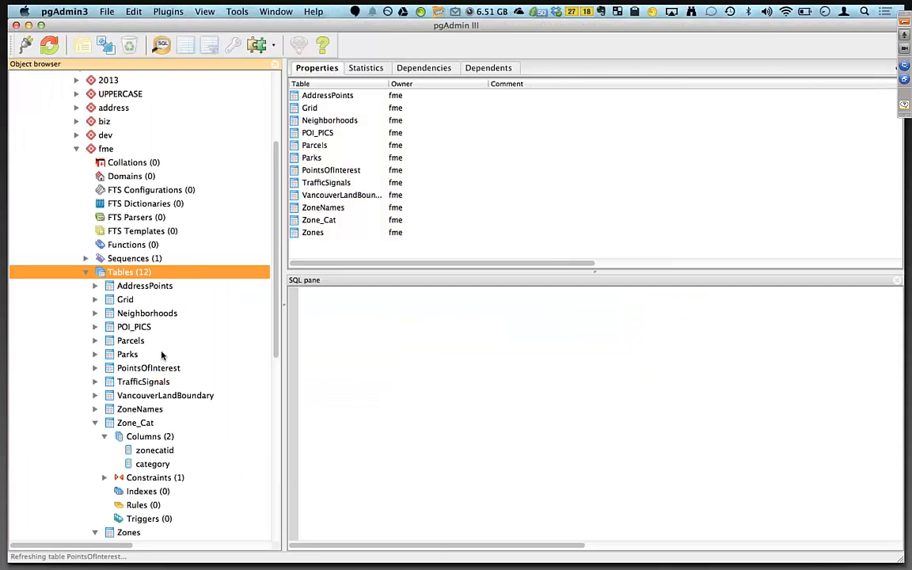
left_click(136, 422)
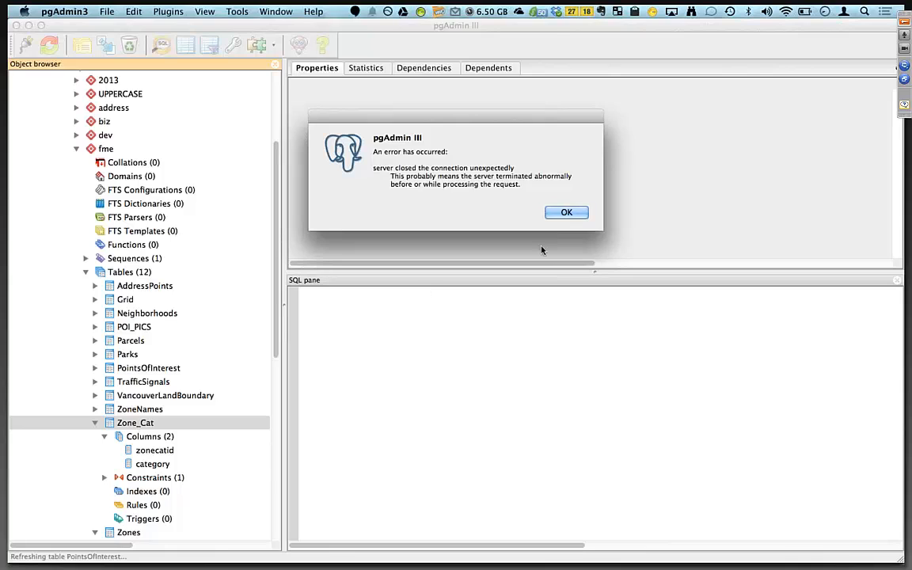
left_click(566, 213)
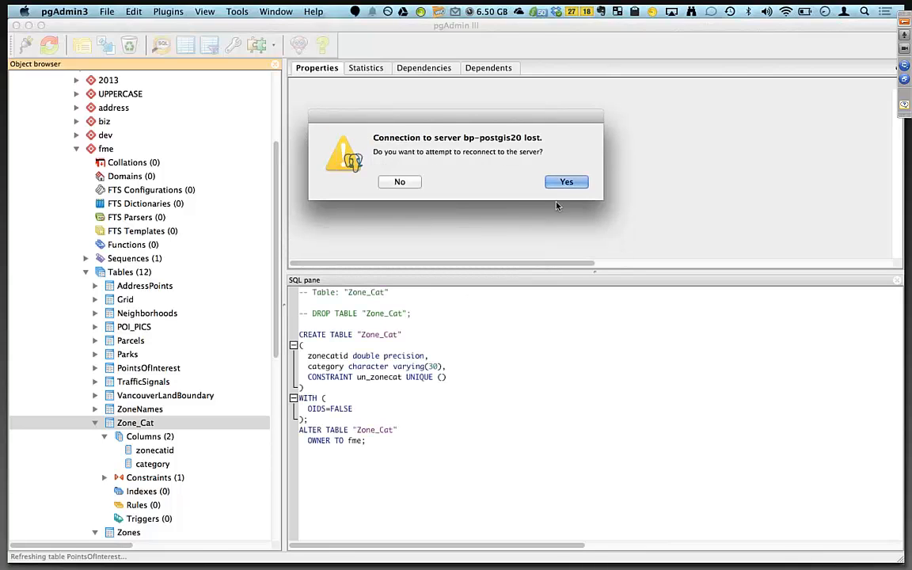
left_click(563, 183)
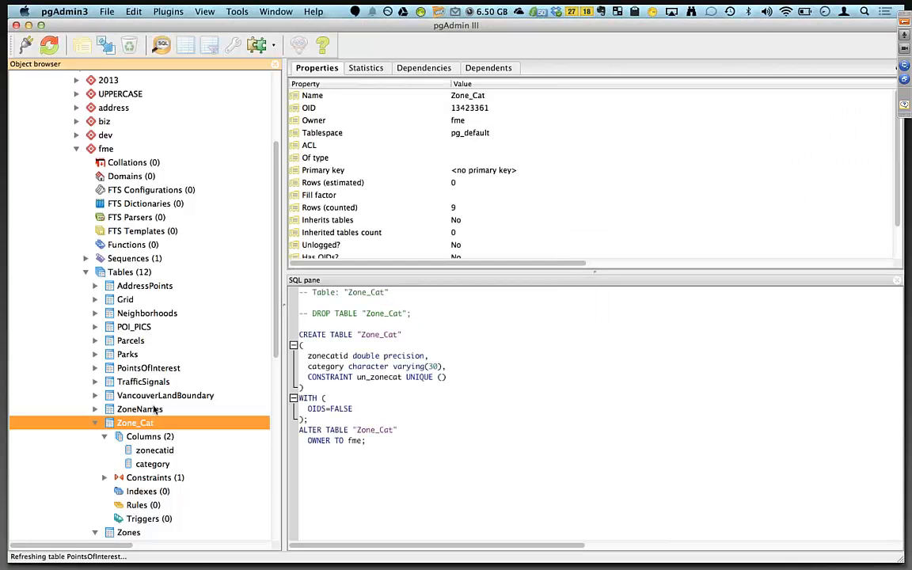
scroll(155, 409, "down", 4)
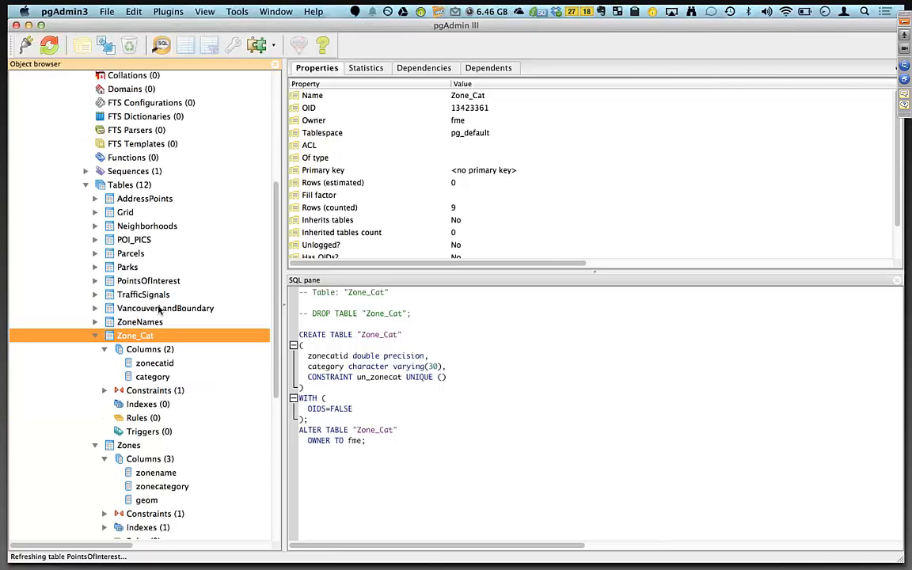
left_click(129, 446)
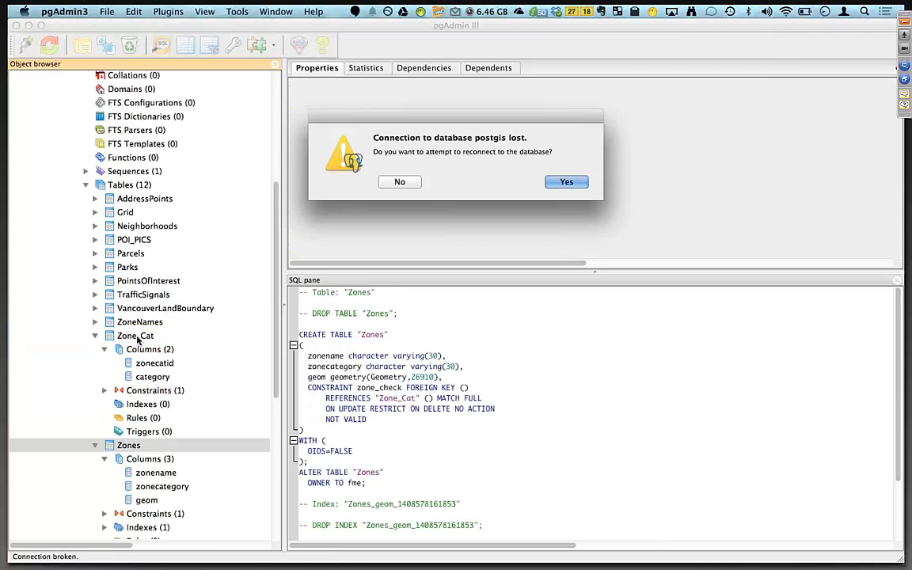
left_click(566, 182)
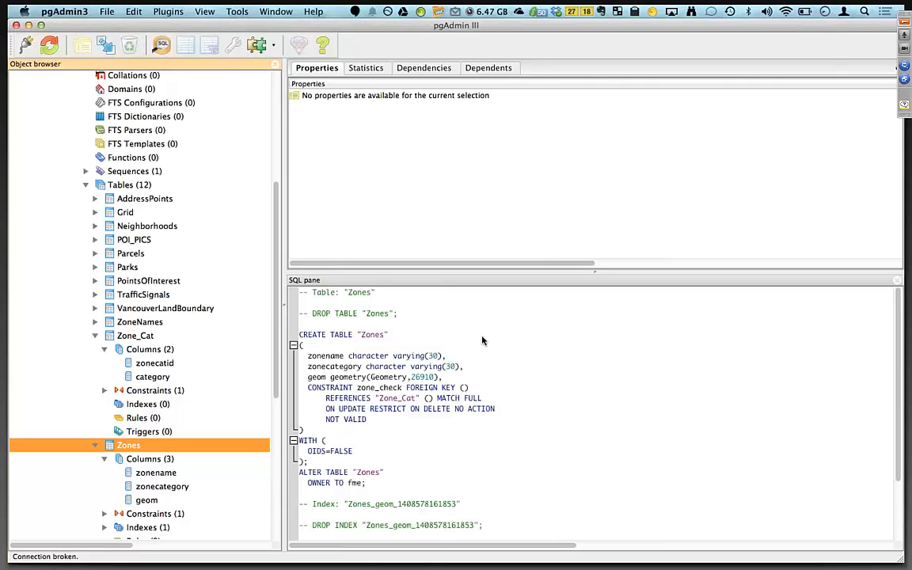
Run the workspace with the Ex1 loading-with-constraints bookmark and inspect the output Zones feature in Data Inspector.
key("super+Tab")
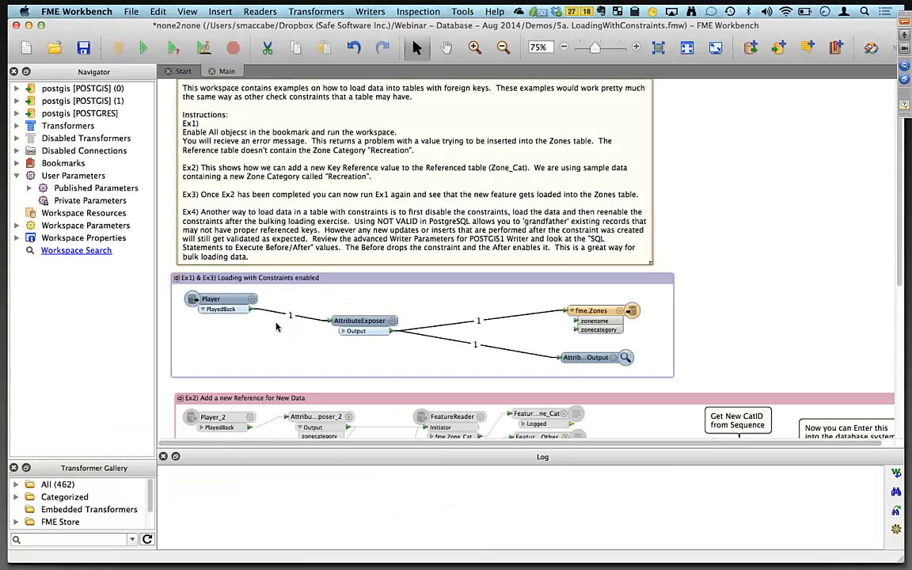
left_click(381, 279)
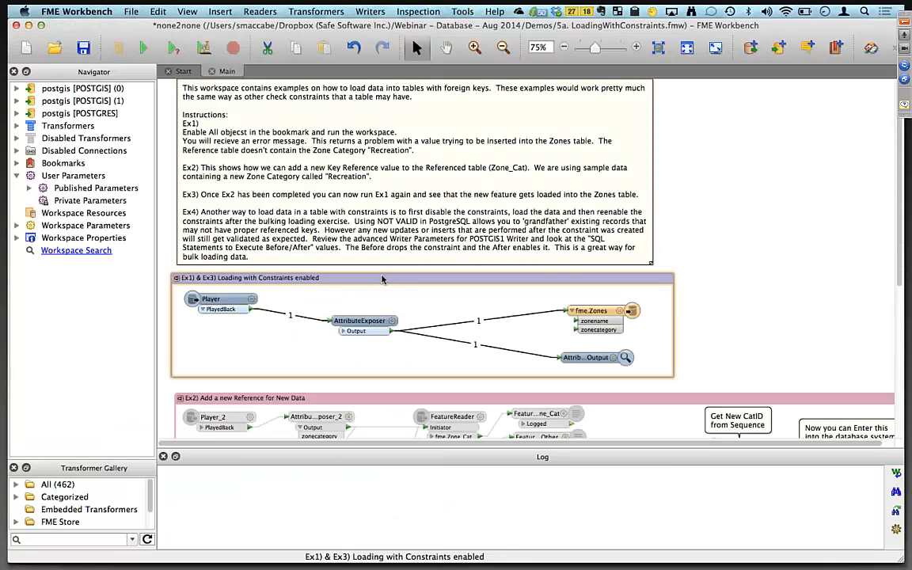
right_click(381, 275)
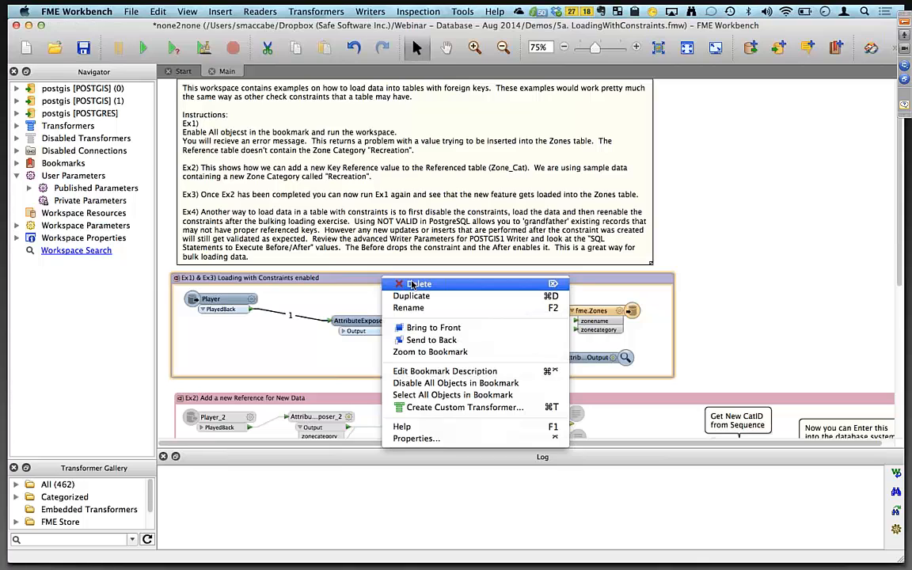
left_click(285, 283)
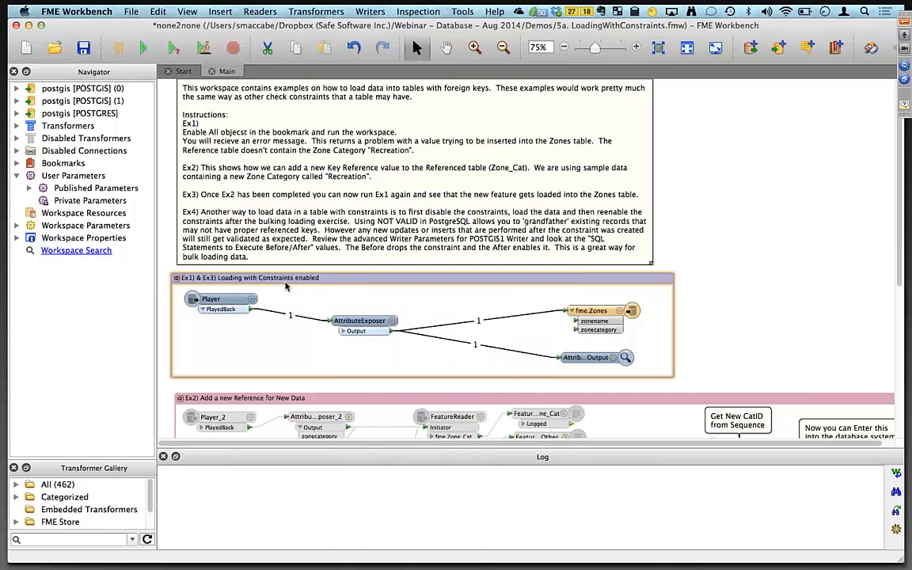
left_click(144, 50)
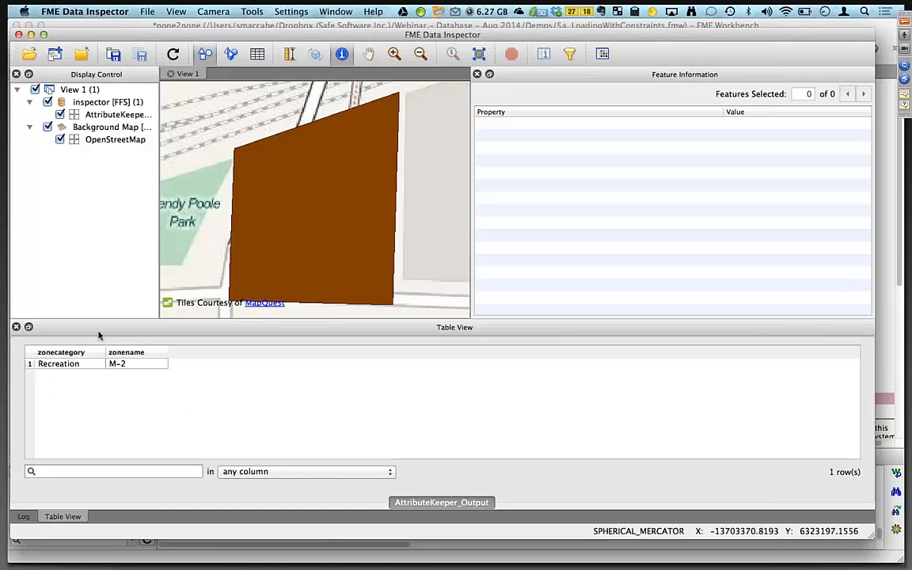
left_click(60, 364)
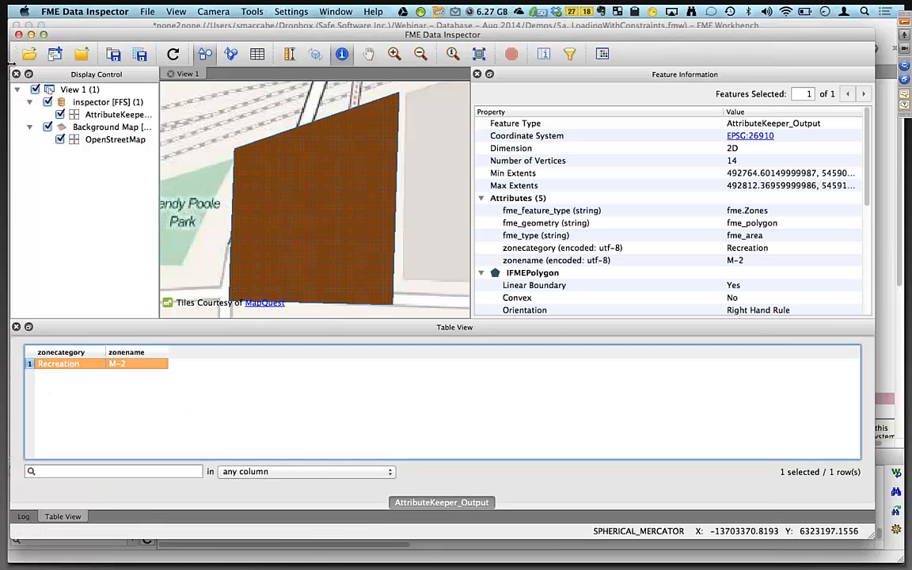
left_click(18, 34)
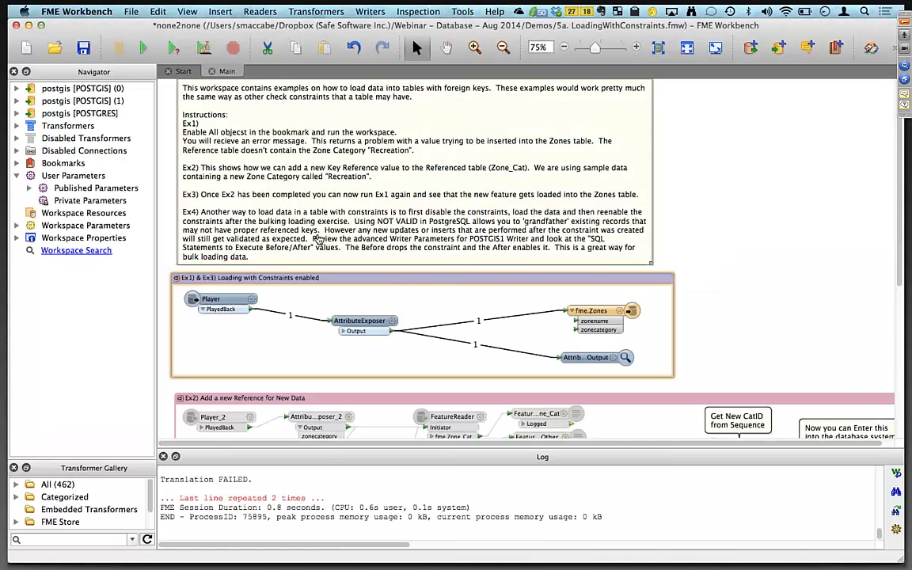
Switch to pgAdmin and view the data of the Zone_Cat table, widening its category column.
key("super+Tab")
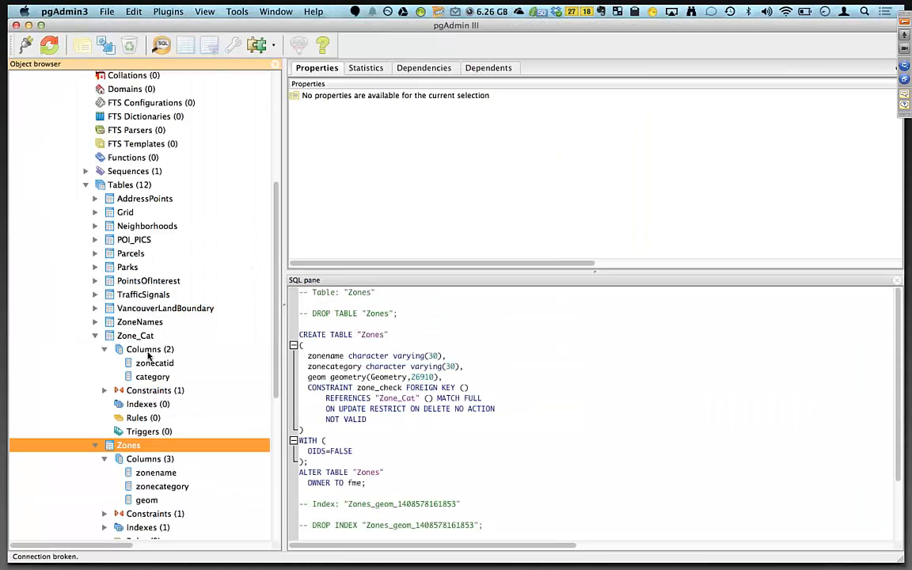
left_click(141, 336)
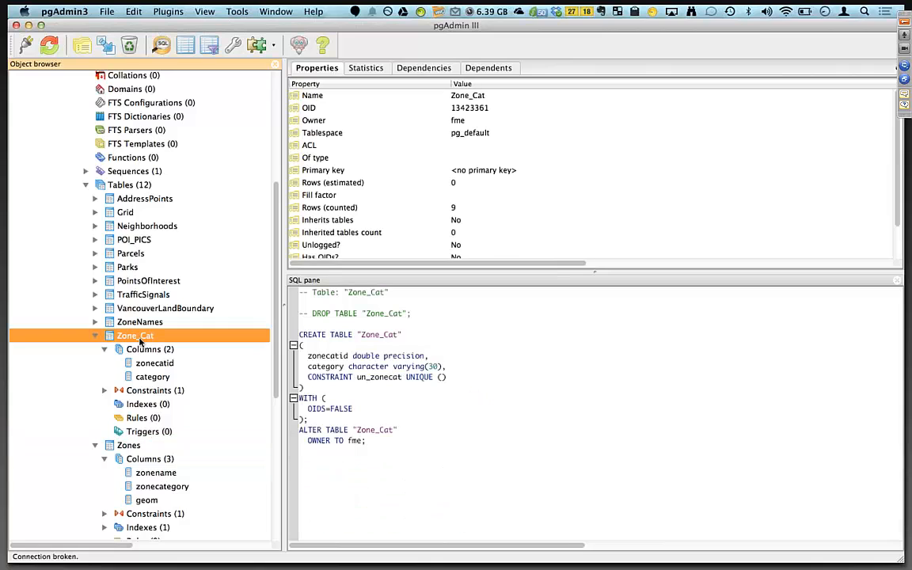
right_click(140, 341)
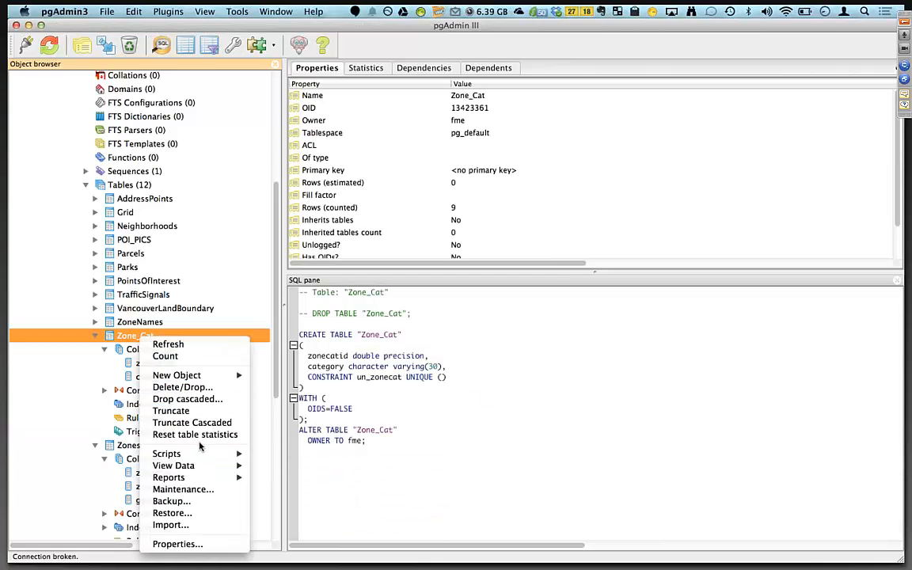
mouse_move(203, 456)
left_click(300, 467)
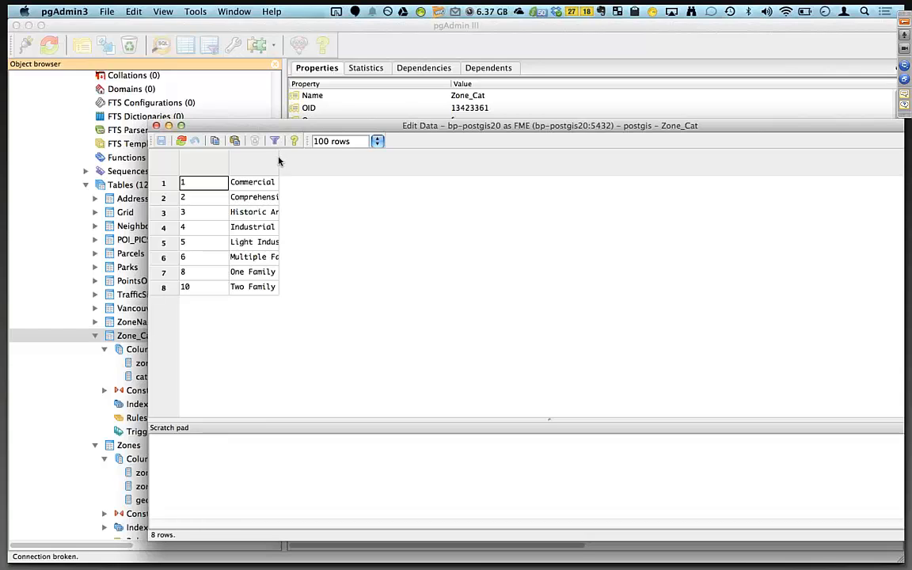
left_click_drag(279, 162, 374, 162)
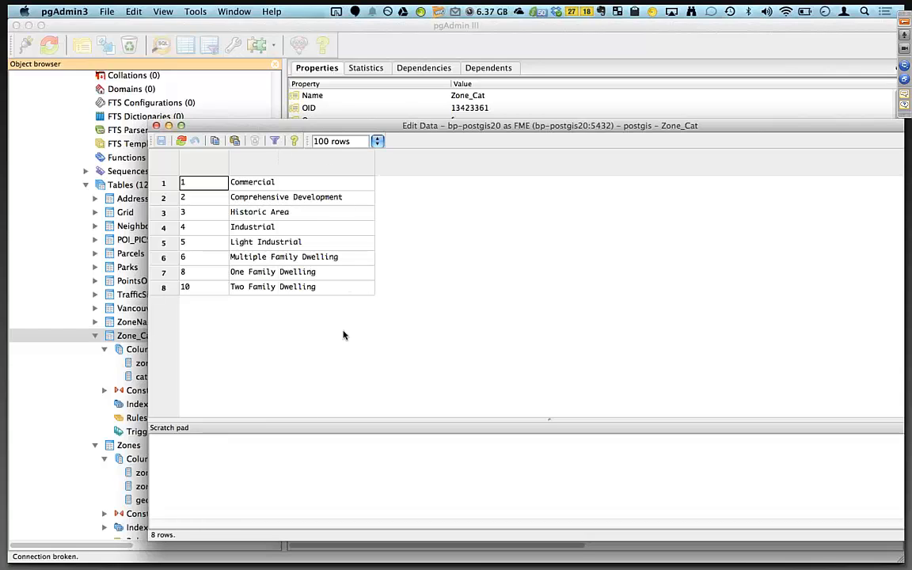
Switch back to Workbench and read the foreign key error in the translation log.
key("super+Tab")
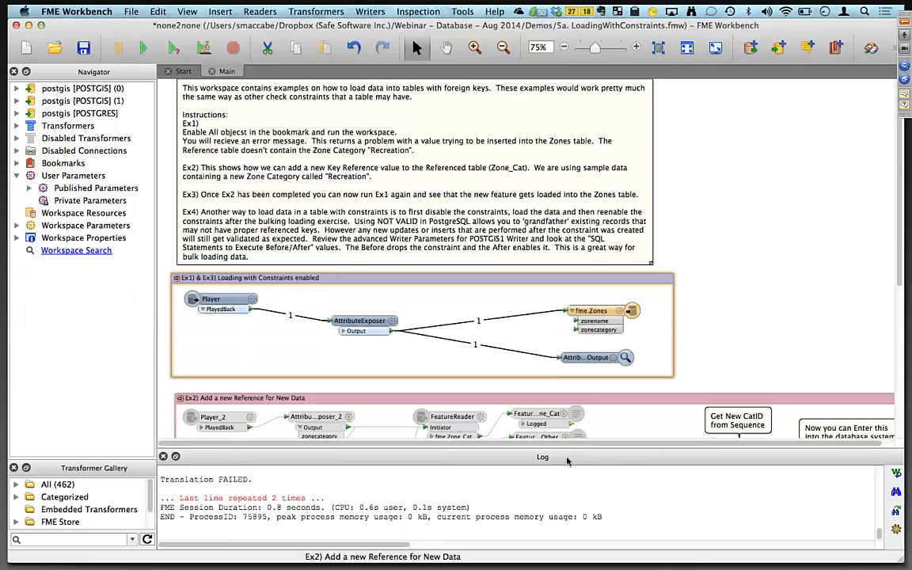
scroll(471, 506, "up", 2)
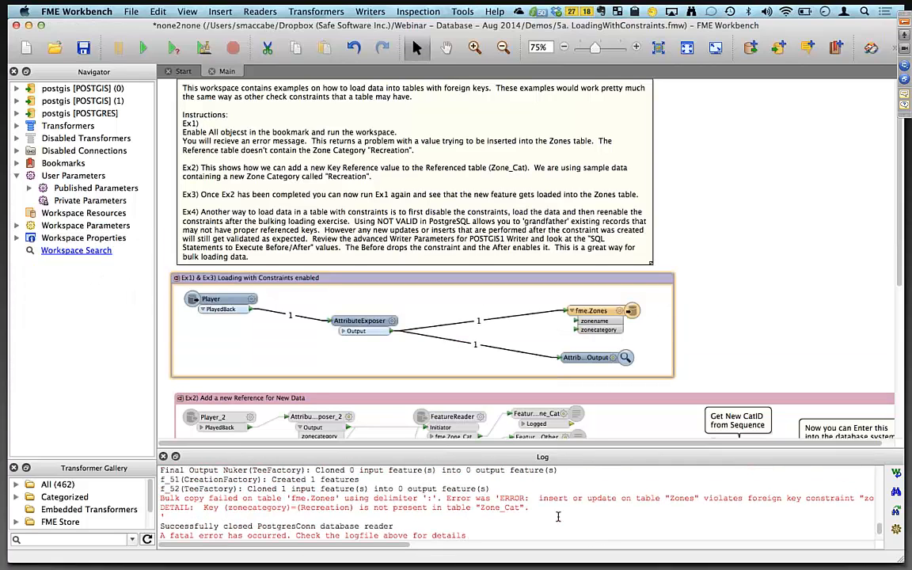
scroll(552, 513, "right", 3)
scroll(552, 513, "down", 1)
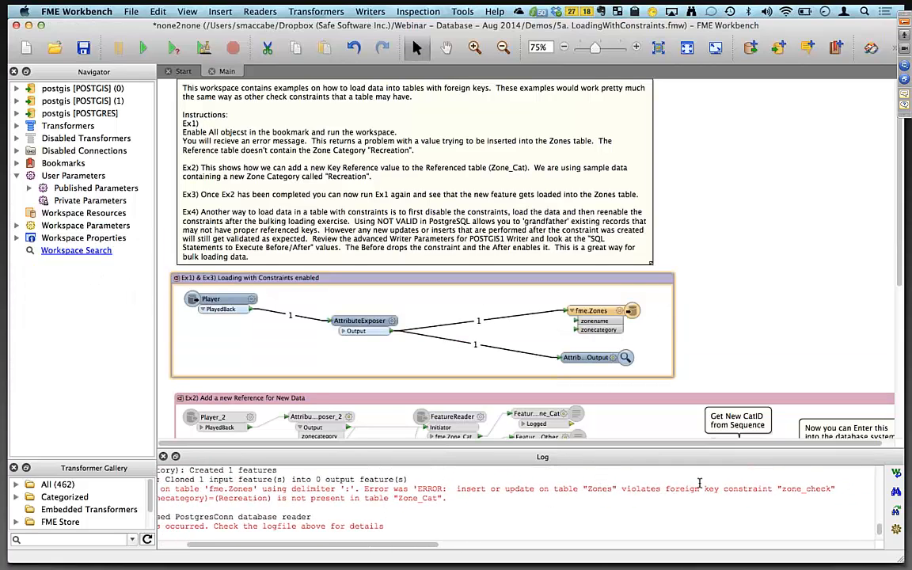
scroll(507, 499, "up", 1)
scroll(507, 499, "left", 1)
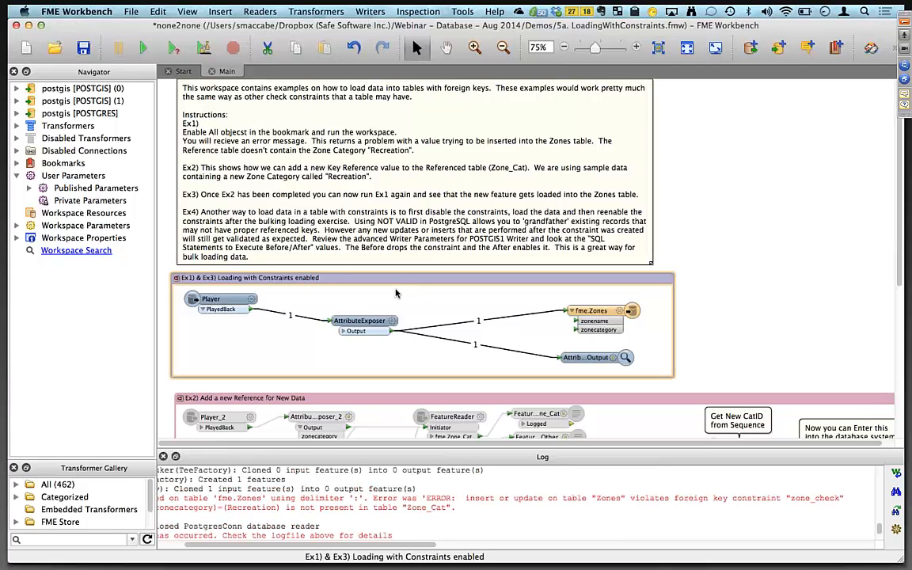
Disable all objects in the Ex1 loading-with-constraints bookmark.
scroll(619, 172, "down", 4)
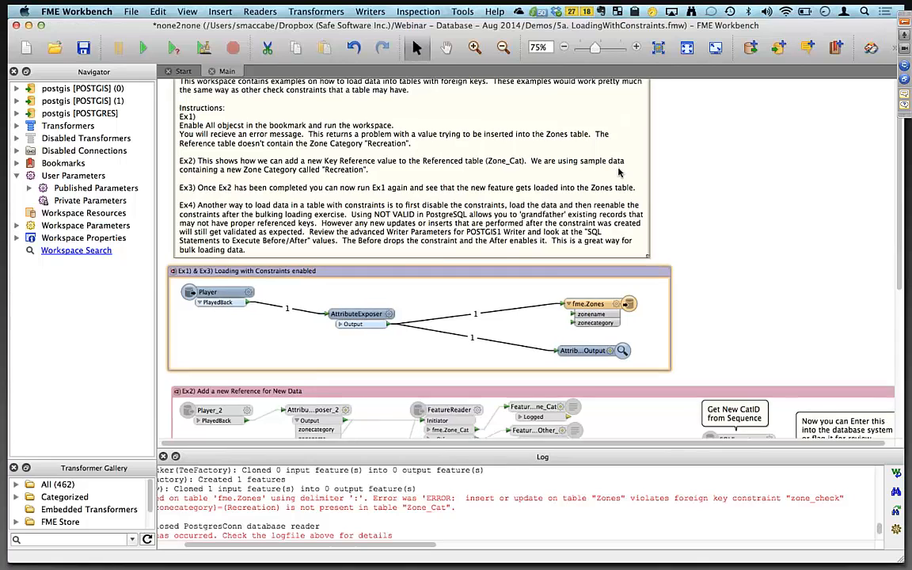
scroll(620, 172, "down", 1)
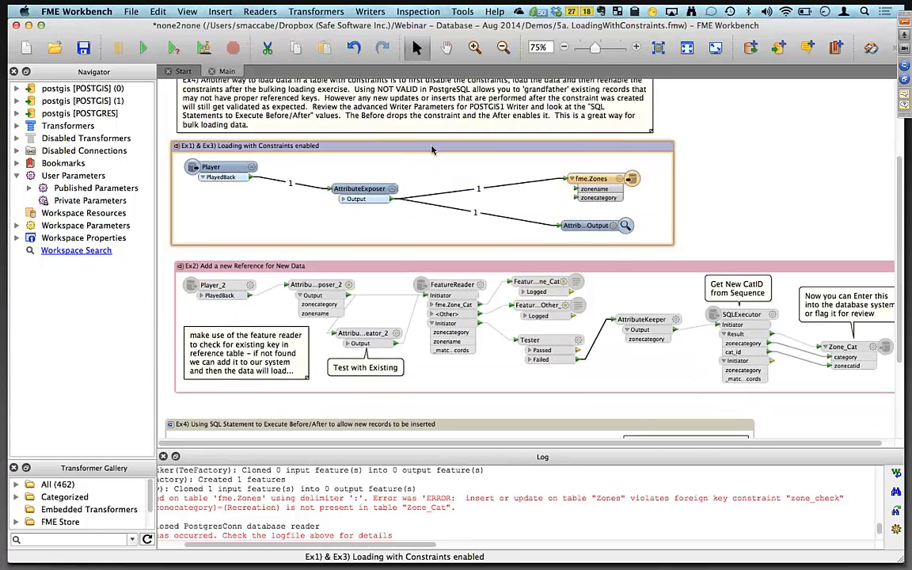
right_click(438, 149)
left_click(498, 254)
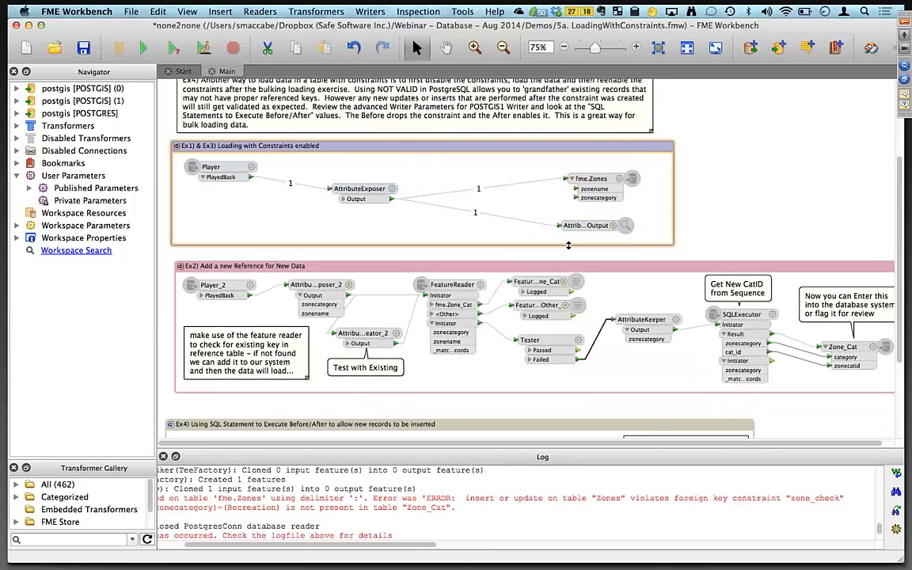
Enable all objects in the Ex2 new-reference bookmark and run the workspace.
right_click(448, 272)
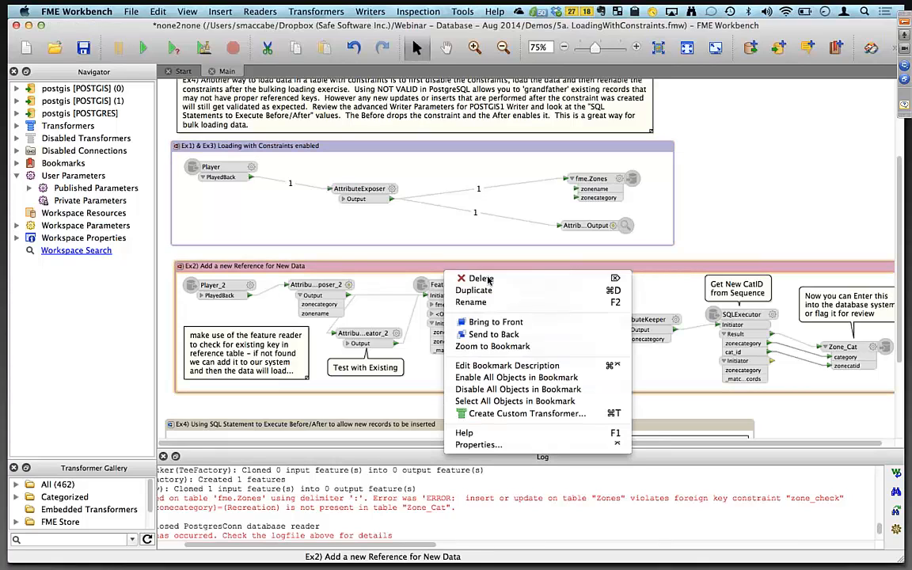
left_click(490, 379)
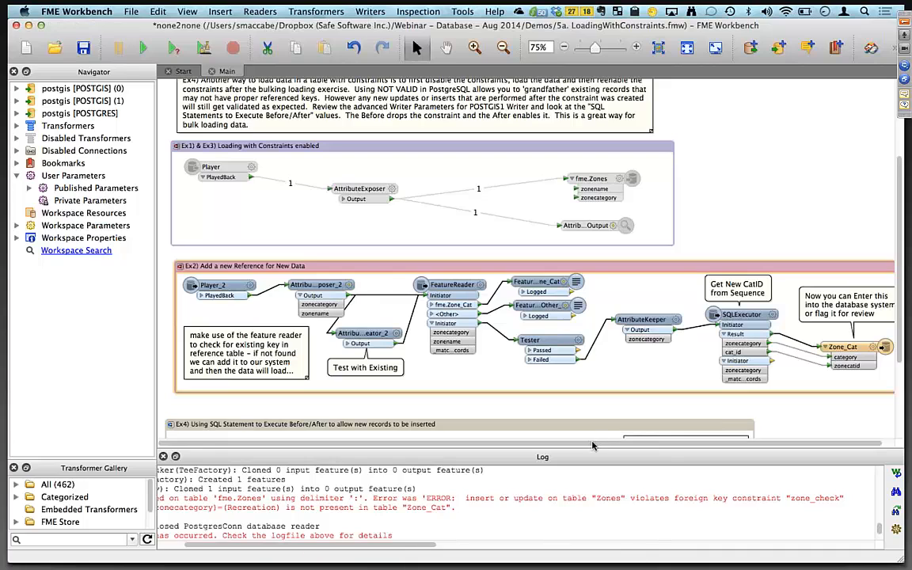
scroll(584, 300, "right", 1)
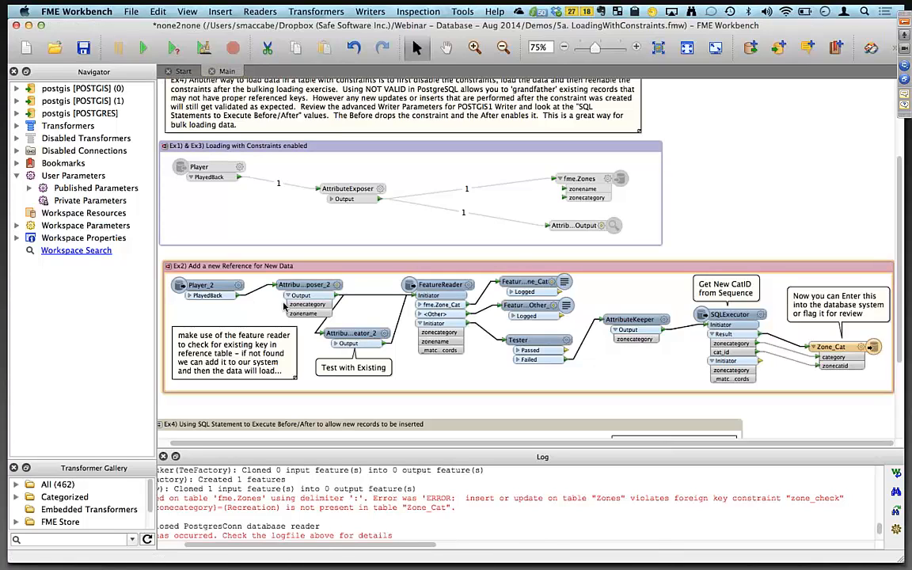
left_click(144, 50)
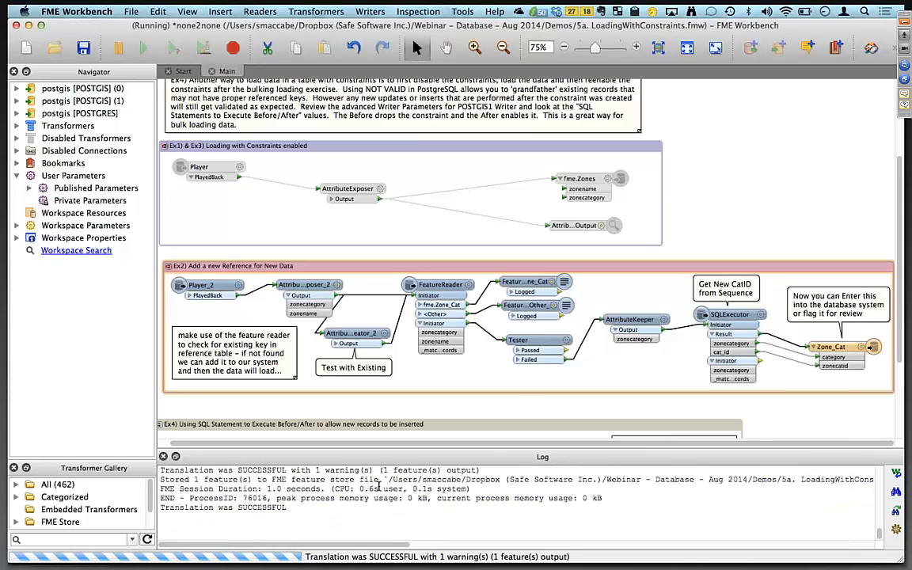
scroll(430, 498, "up", 5)
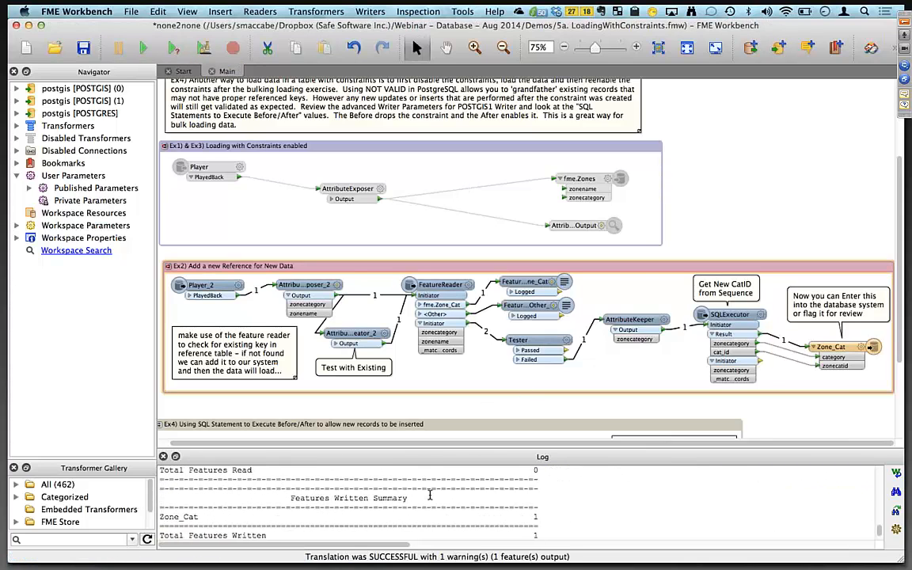
Switch to pgAdmin and refresh the Zone_Cat data view.
key("super+Tab")
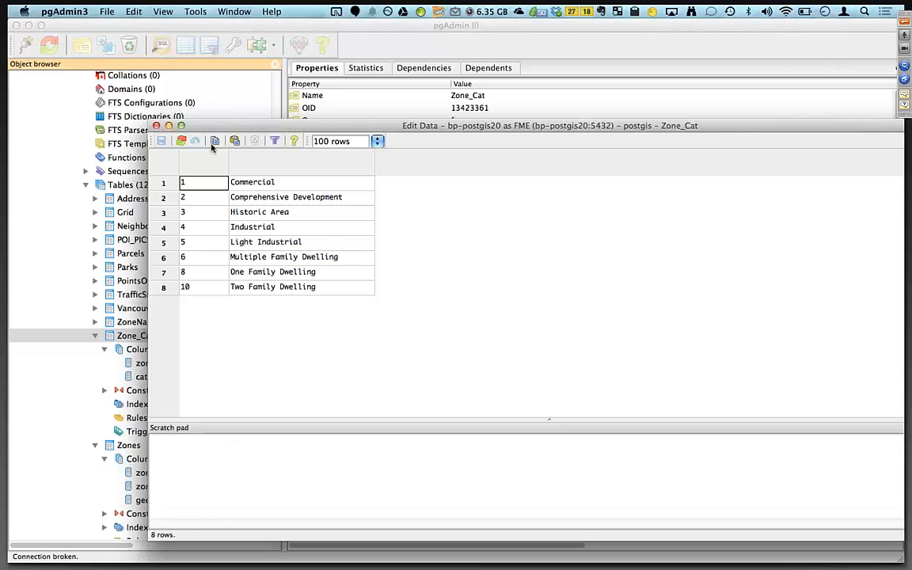
left_click(181, 143)
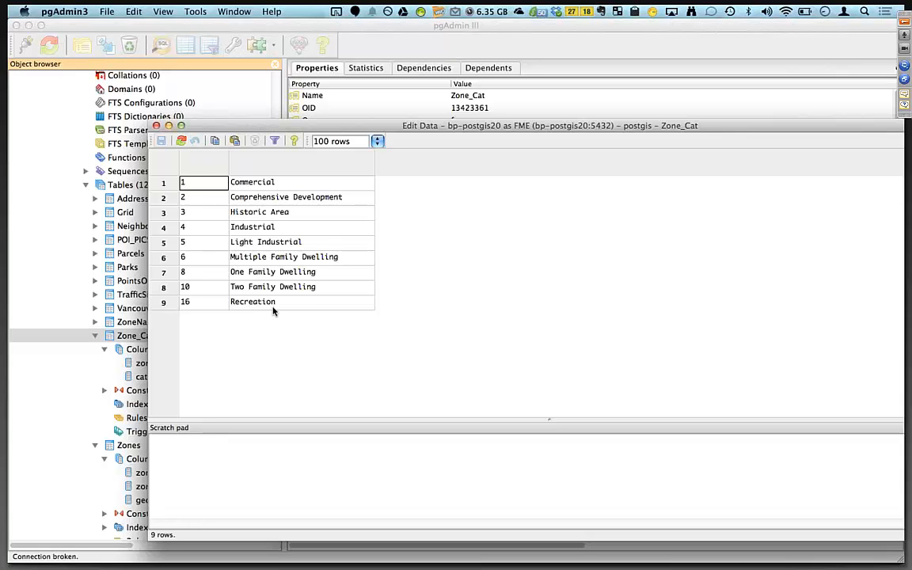
left_click(273, 307)
Switch back to Workbench and disable all objects in the Ex2 new-reference bookmark.
key("super+Tab")
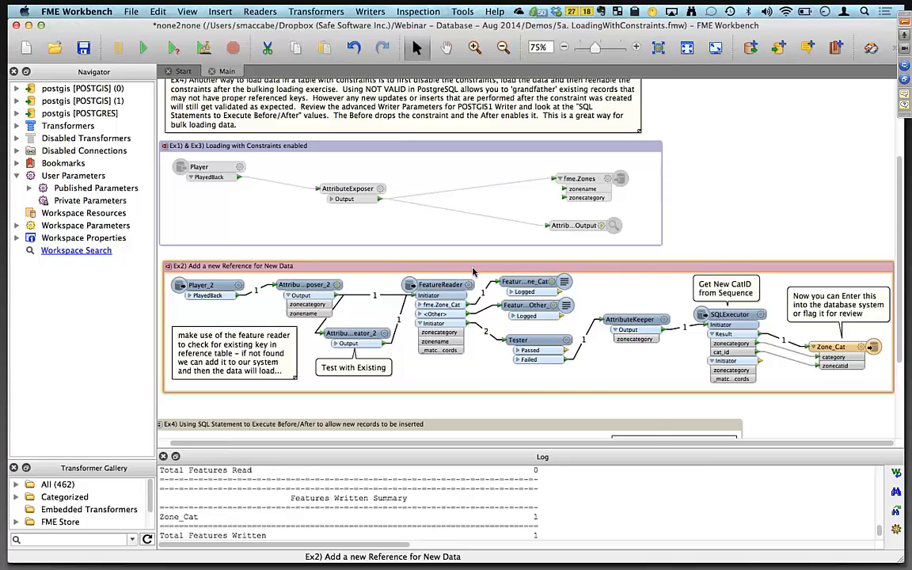
right_click(473, 271)
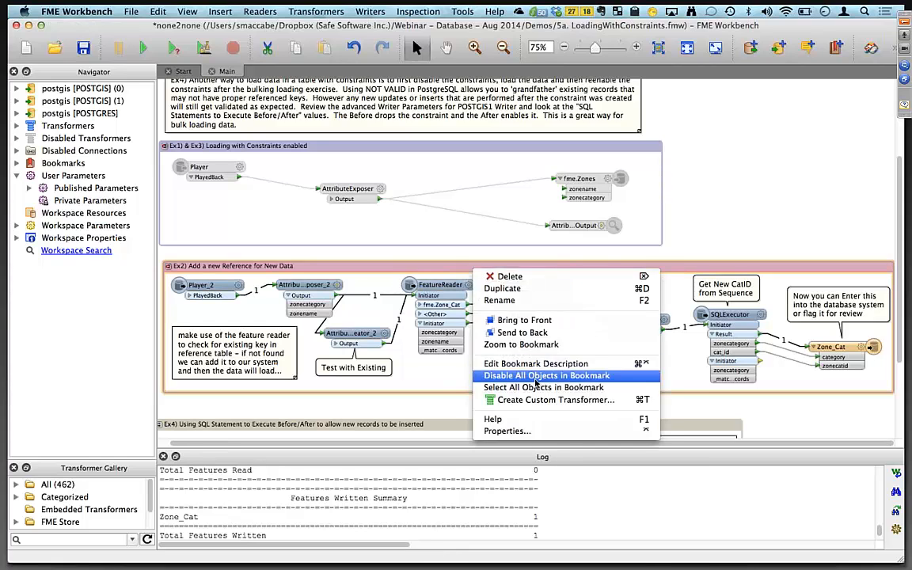
left_click(536, 377)
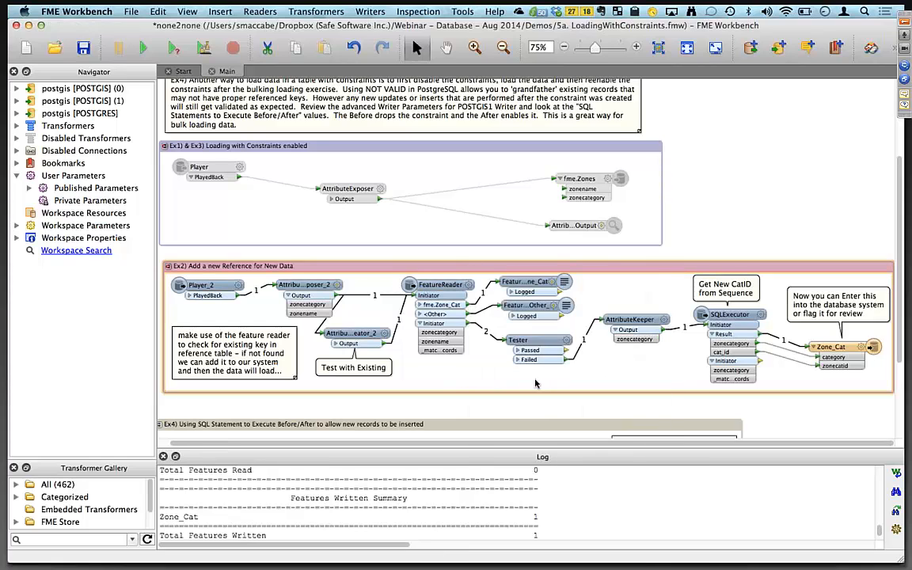
Enable all objects in the Ex1 & Ex3 loading-with-constraints bookmark and run the workspace.
right_click(424, 152)
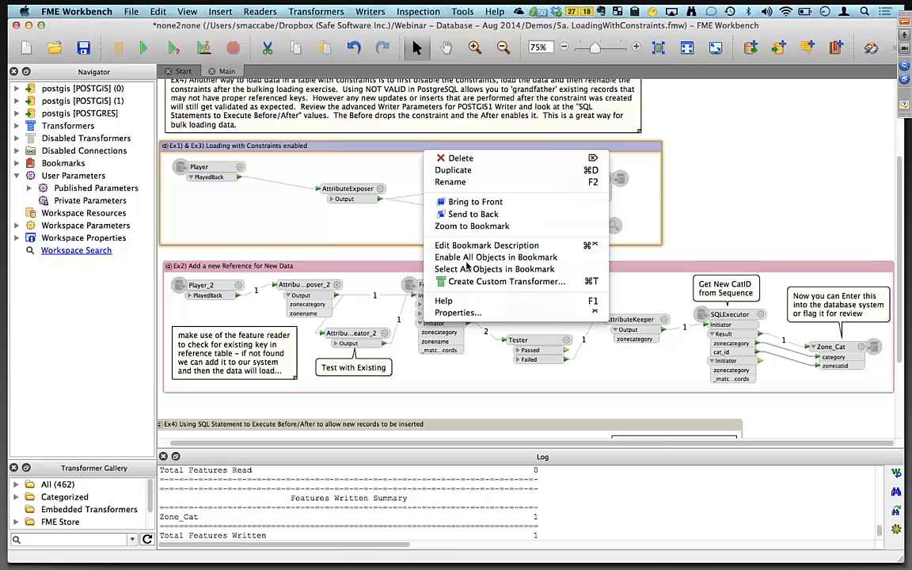
left_click(467, 268)
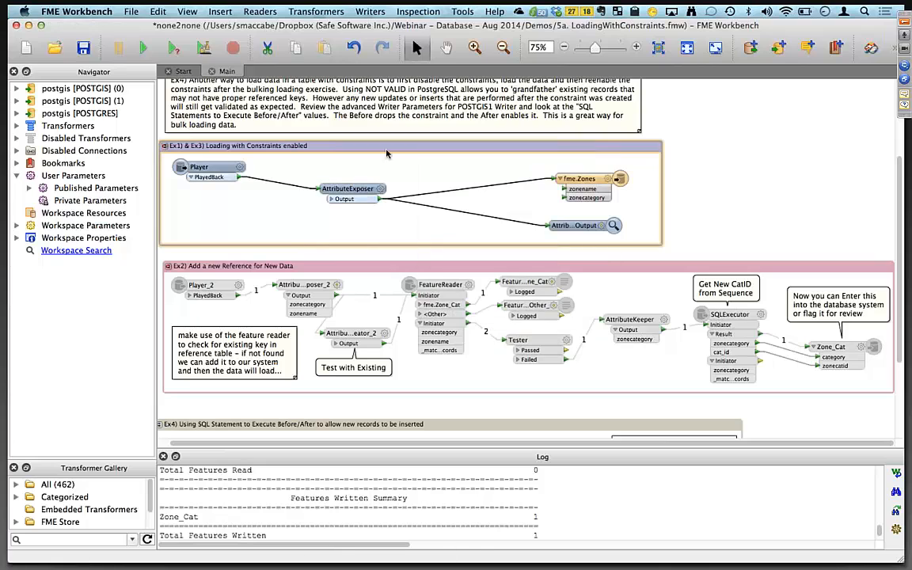
left_click(143, 48)
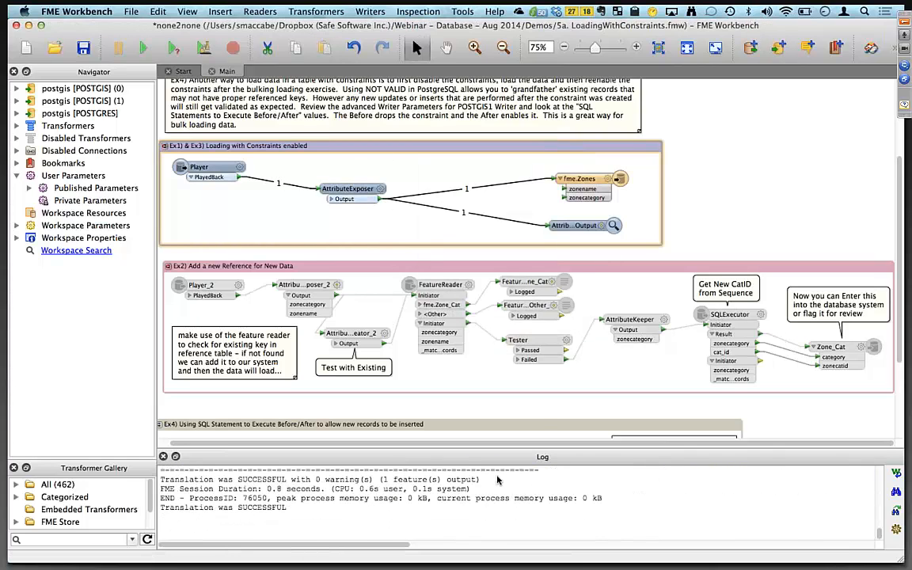
scroll(493, 491, "up", 5)
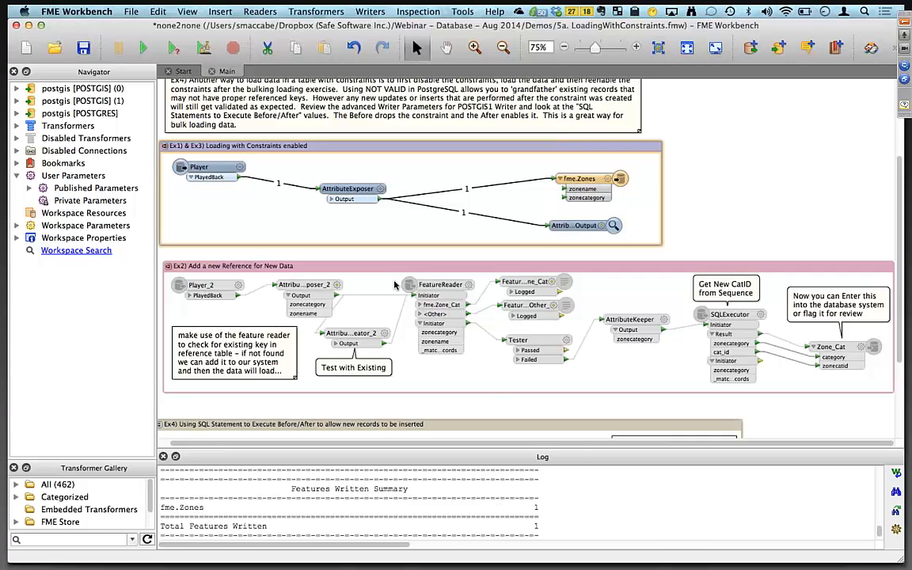
Disable all objects in the Ex1 & Ex3 bookmark and enable all objects in the Ex4 SQL statement bookmark.
right_click(382, 152)
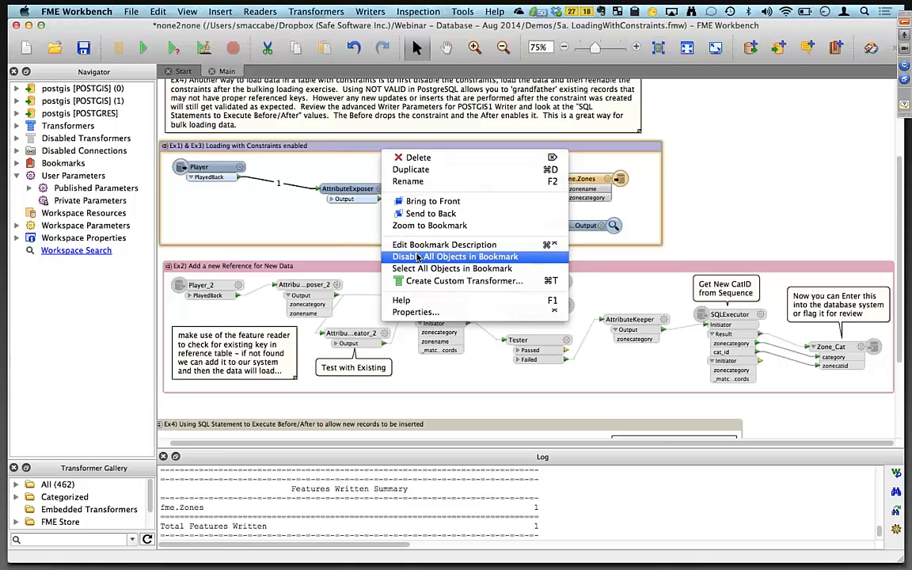
left_click(417, 257)
scroll(570, 360, "down", 5)
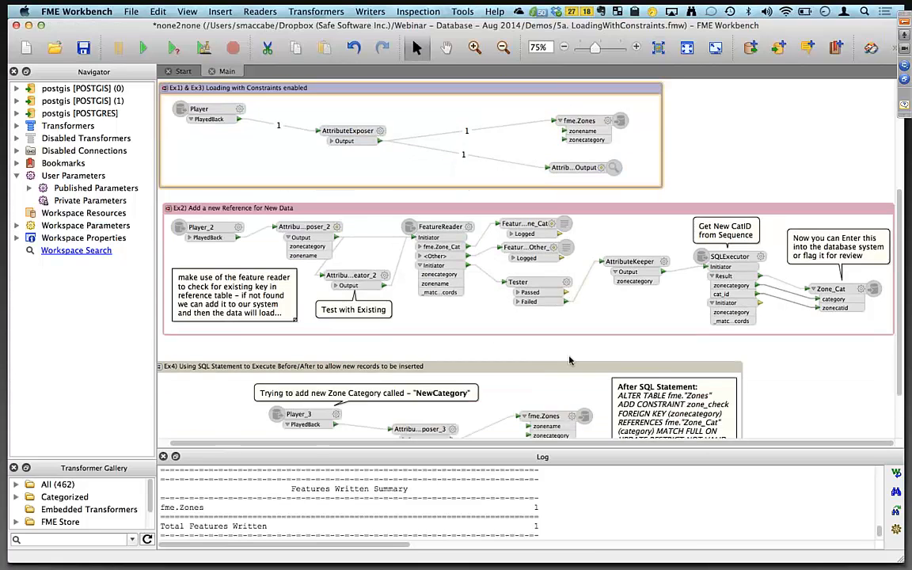
scroll(570, 361, "right", 1)
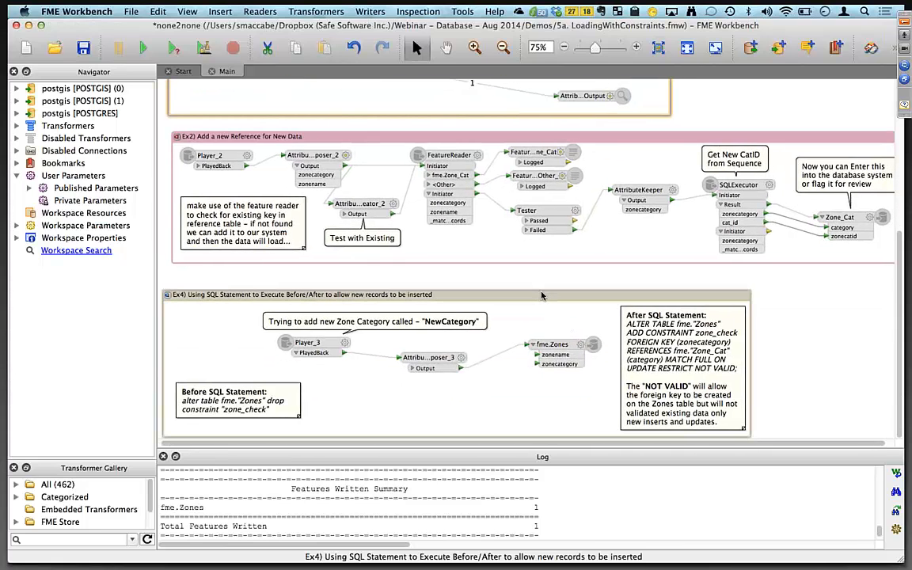
right_click(541, 292)
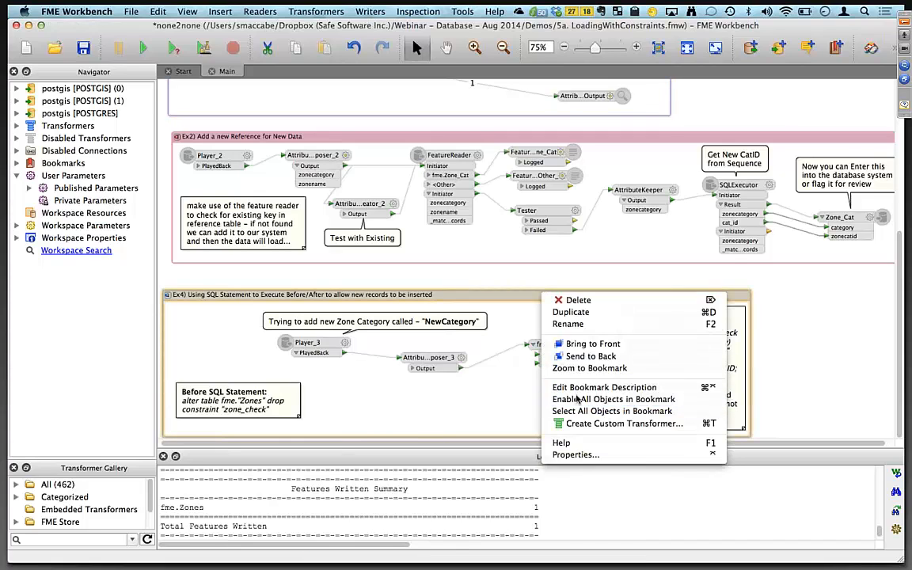
left_click(601, 399)
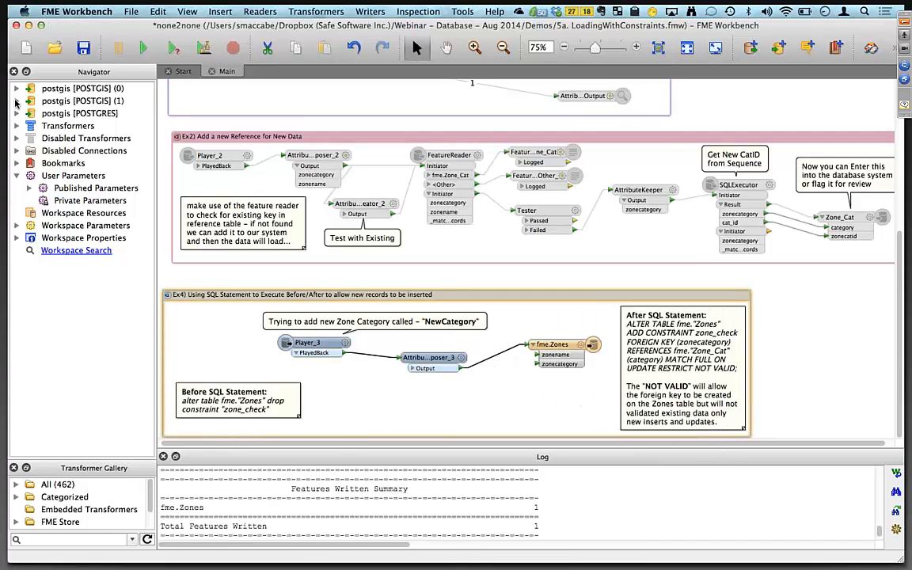
Expand the PostGIS writer's parameters and review its SQL statement to execute before translation.
left_click(16, 101)
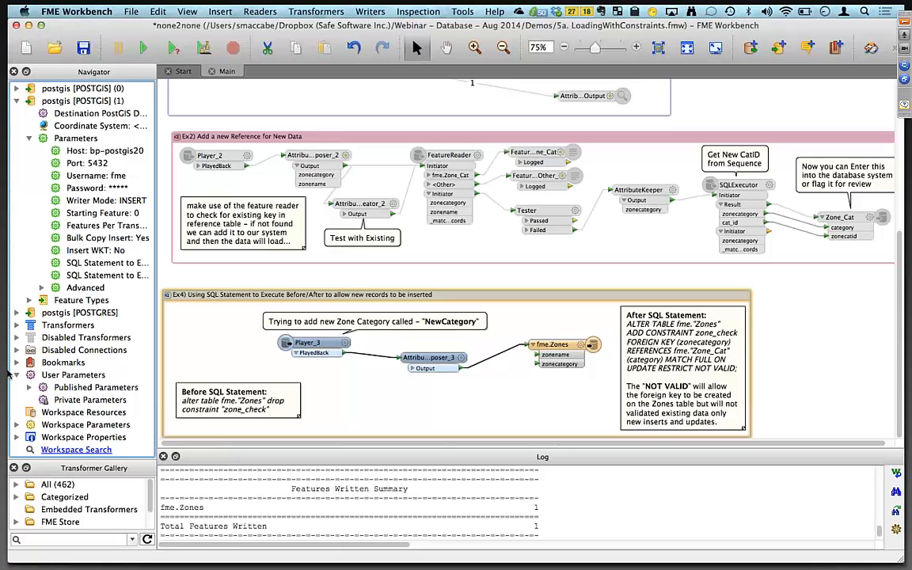
left_click(102, 263)
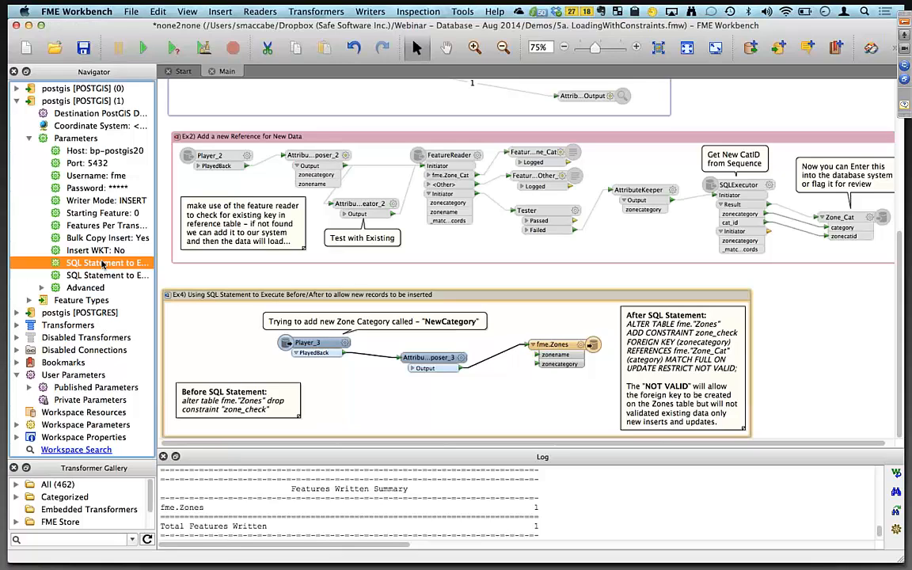
double_click(102, 263)
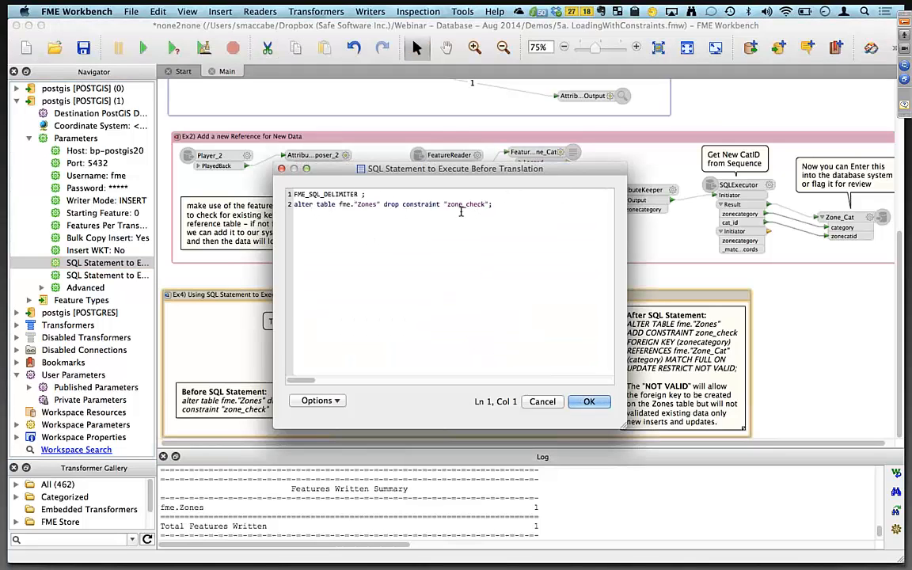
left_click_drag(333, 169, 323, 65)
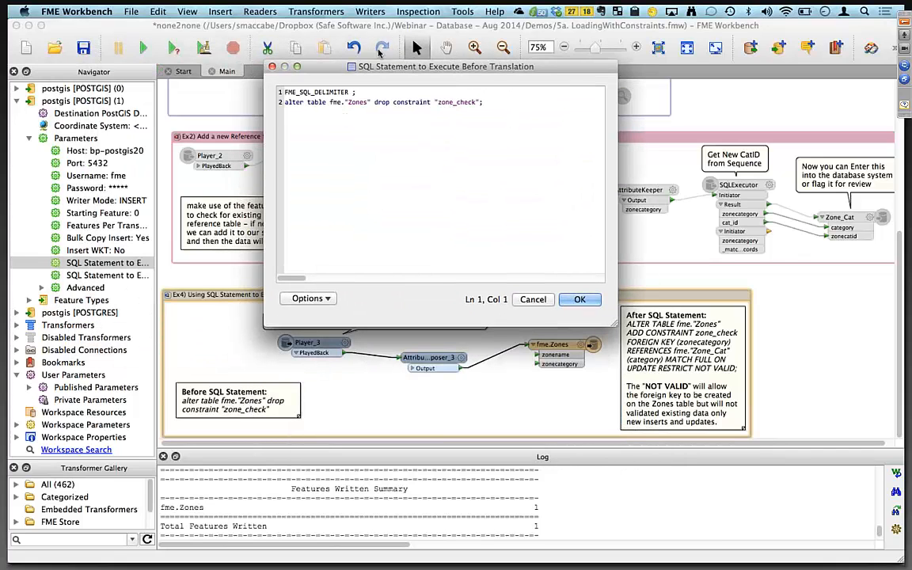
left_click_drag(435, 66, 399, 33)
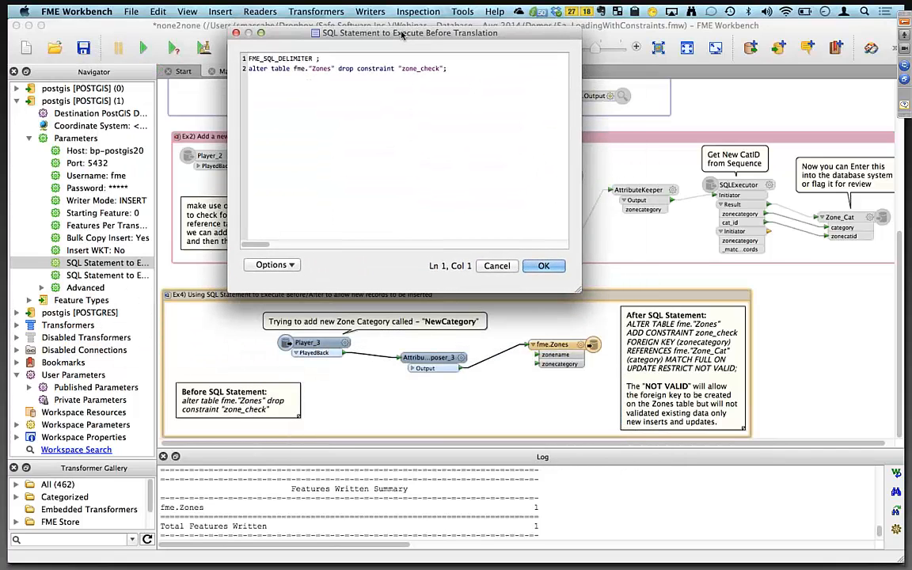
left_click(497, 266)
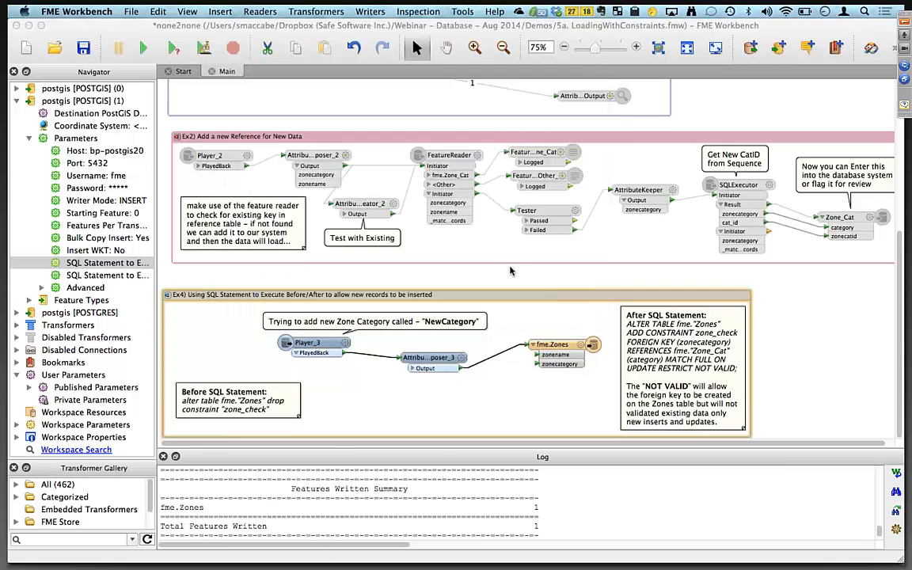
Review the writer's SQL statement to execute after translation, highlighting its NOT VALID clause.
left_click(112, 274)
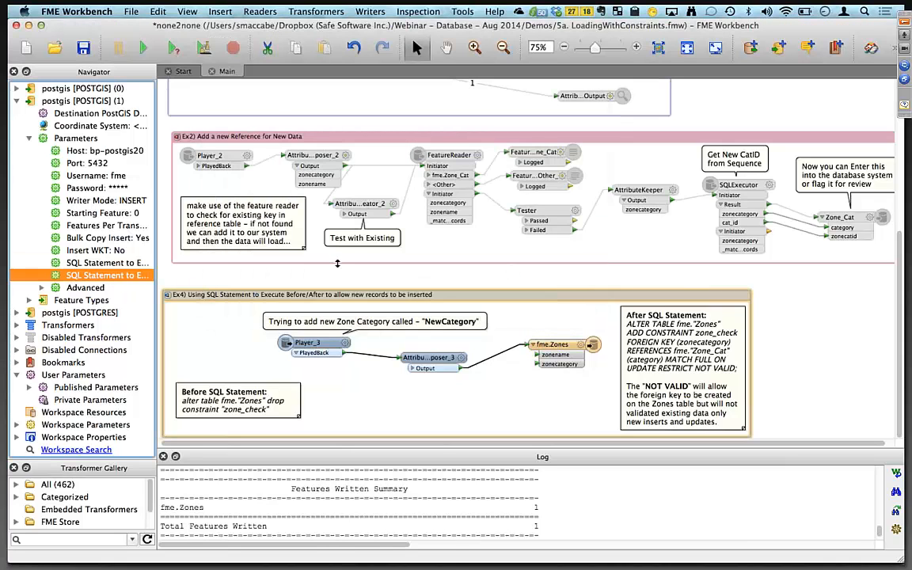
double_click(116, 274)
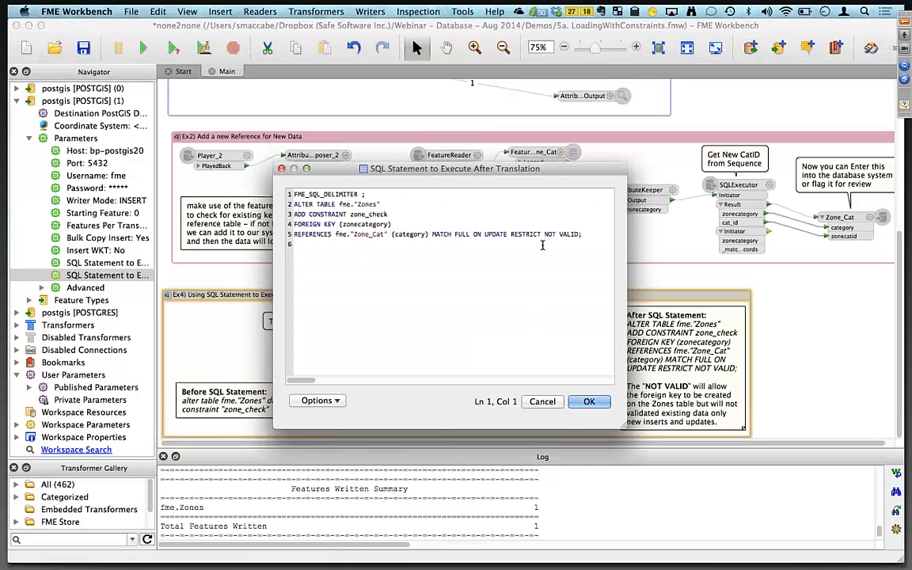
left_click_drag(543, 234, 583, 234)
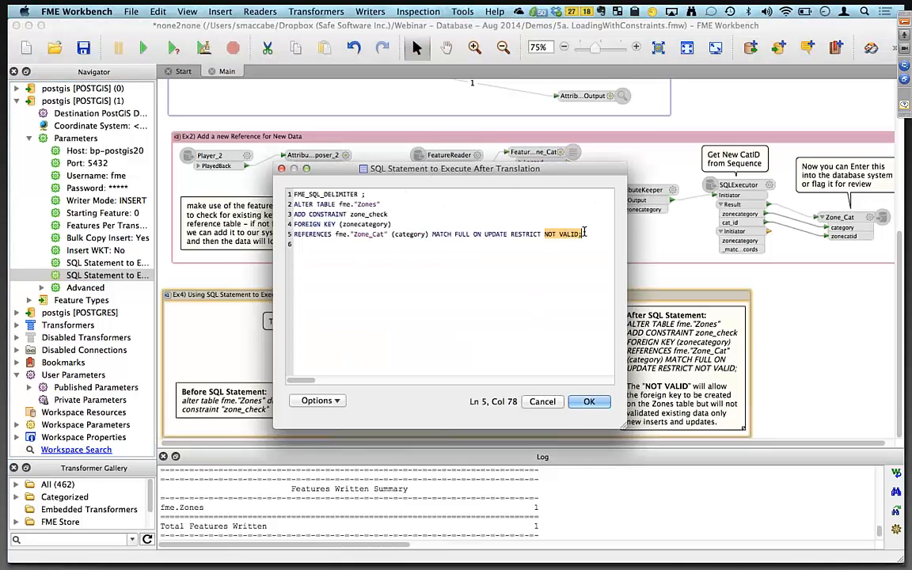
left_click(543, 401)
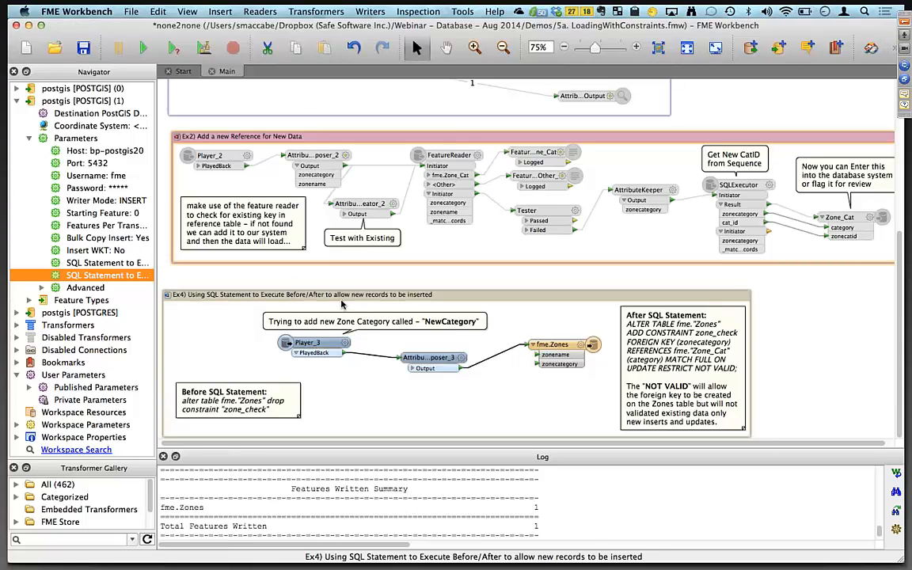
Run the workspace with the Ex4 bookmark enabled and check the translation log.
right_click(342, 302)
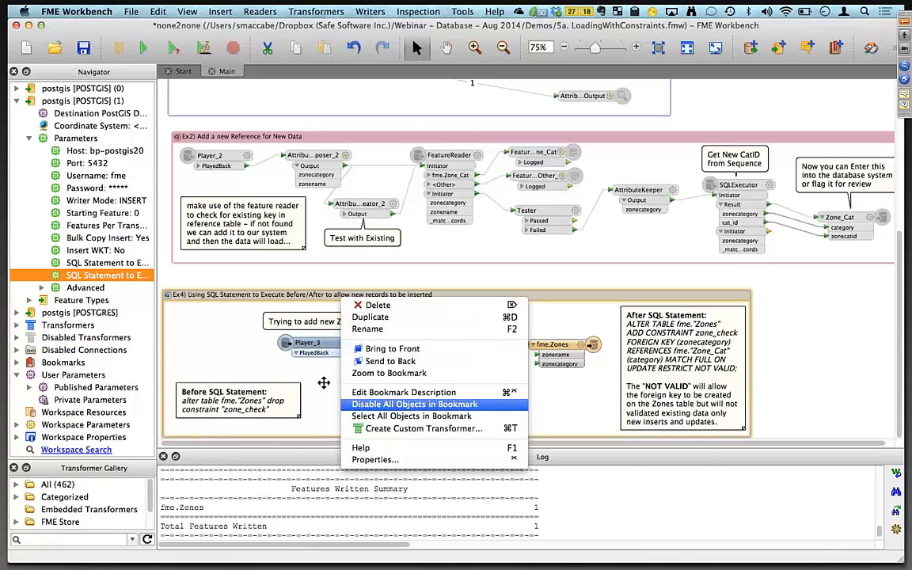
left_click(223, 321)
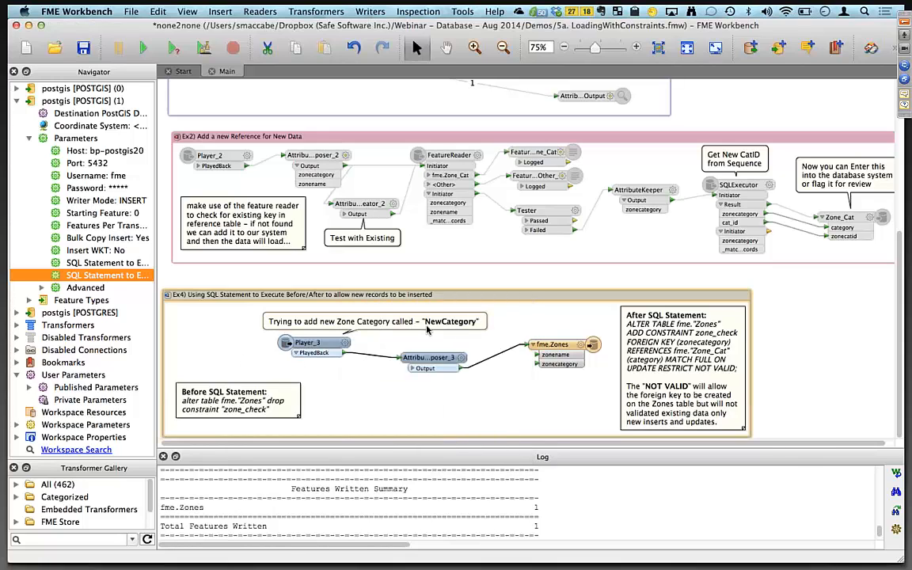
right_click(421, 297)
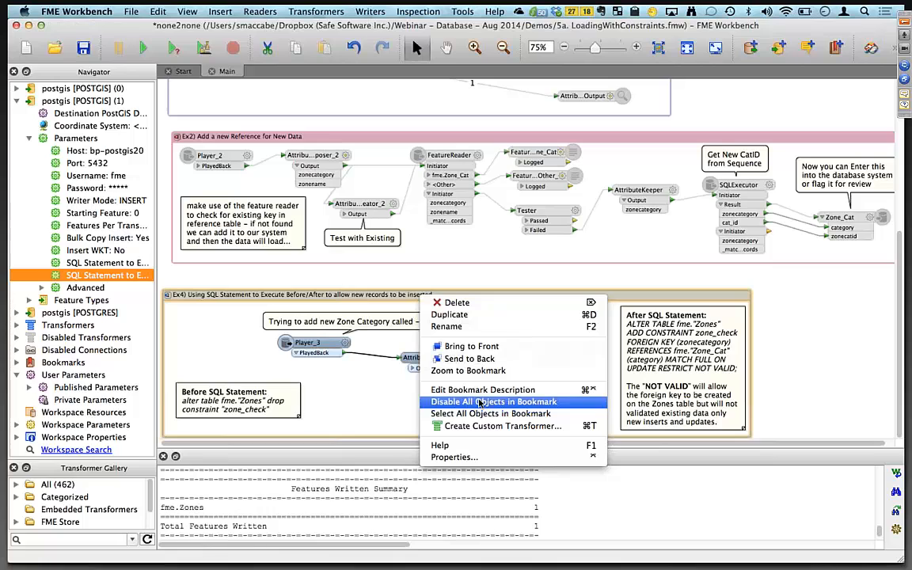
left_click(226, 298)
left_click(143, 49)
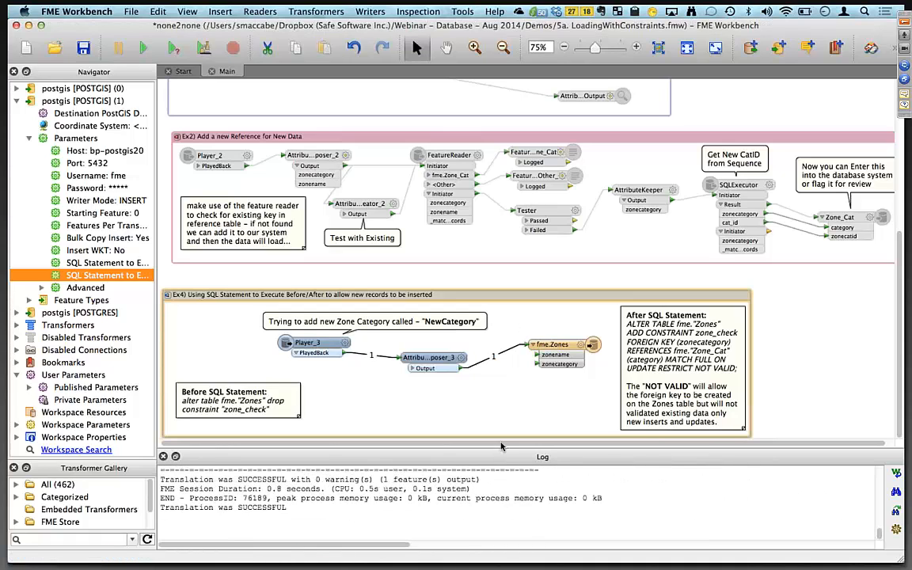
scroll(500, 493, "up", 5)
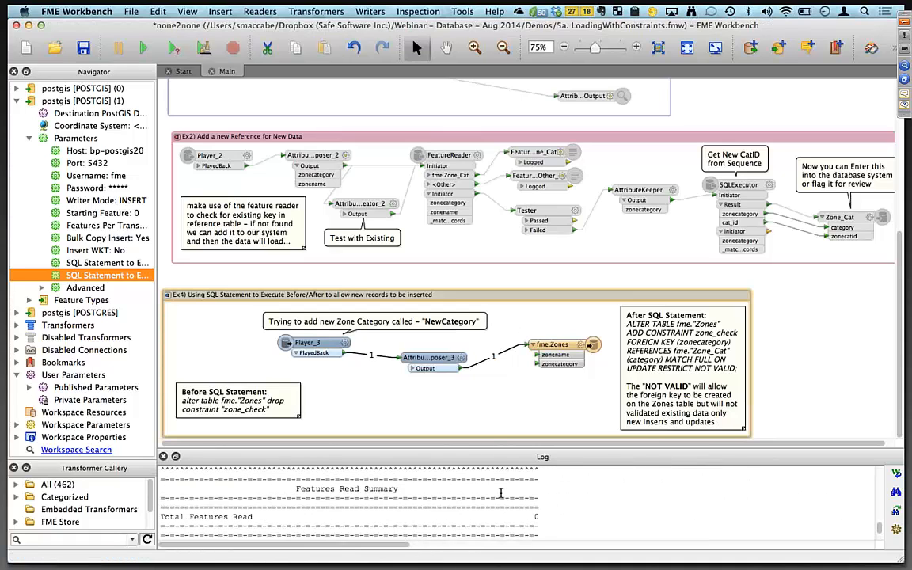
Switch to pgAdmin to view the Zone_Cat data.
key("super+Tab")
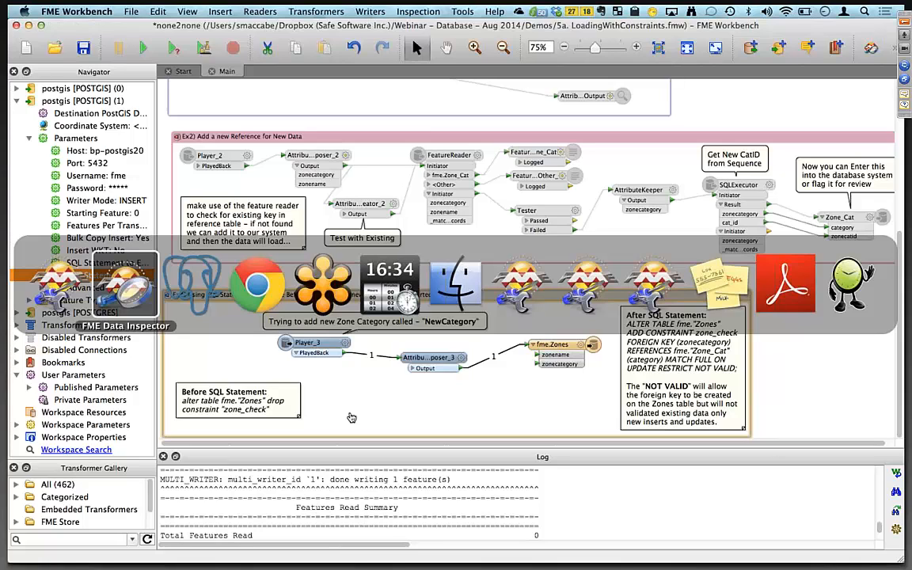
key("Tab")
key("Tab")
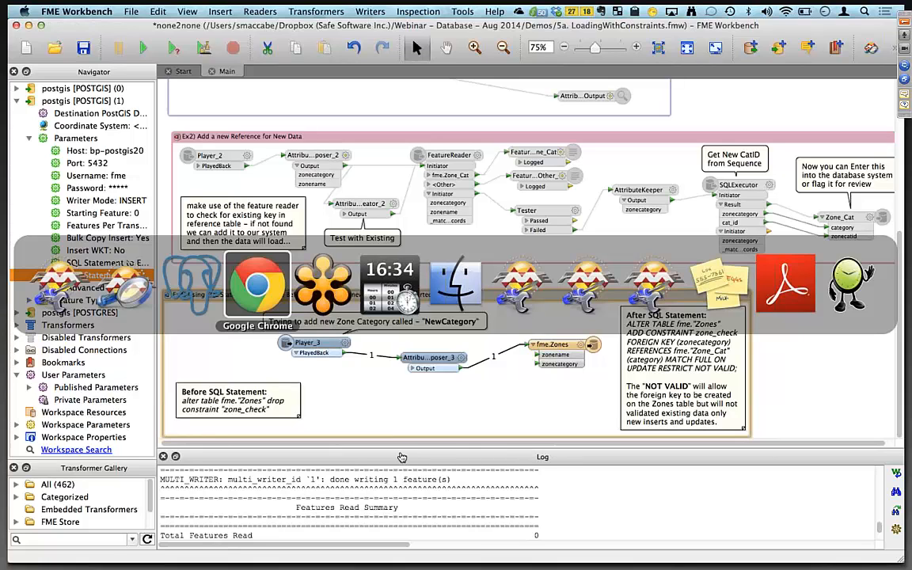
key("Escape")
key("super+Tab")
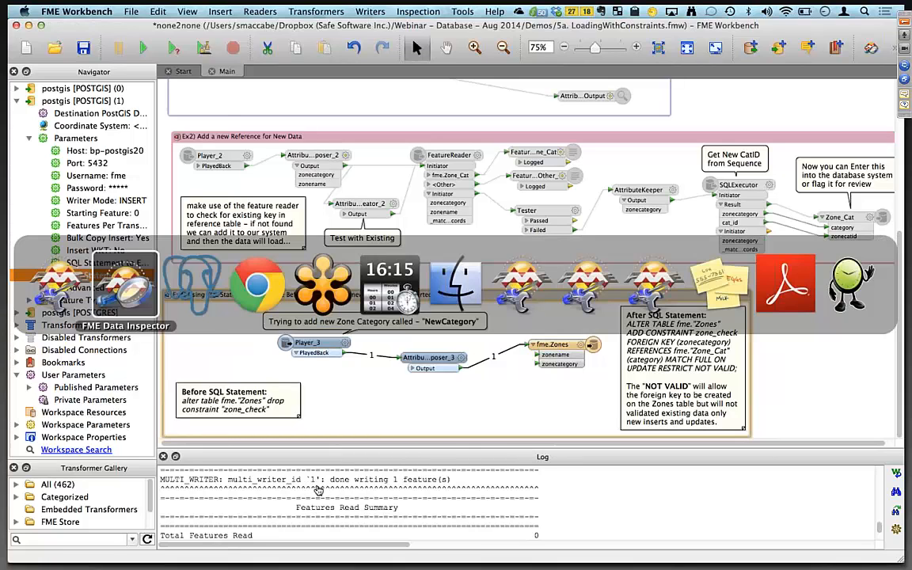
key("Tab")
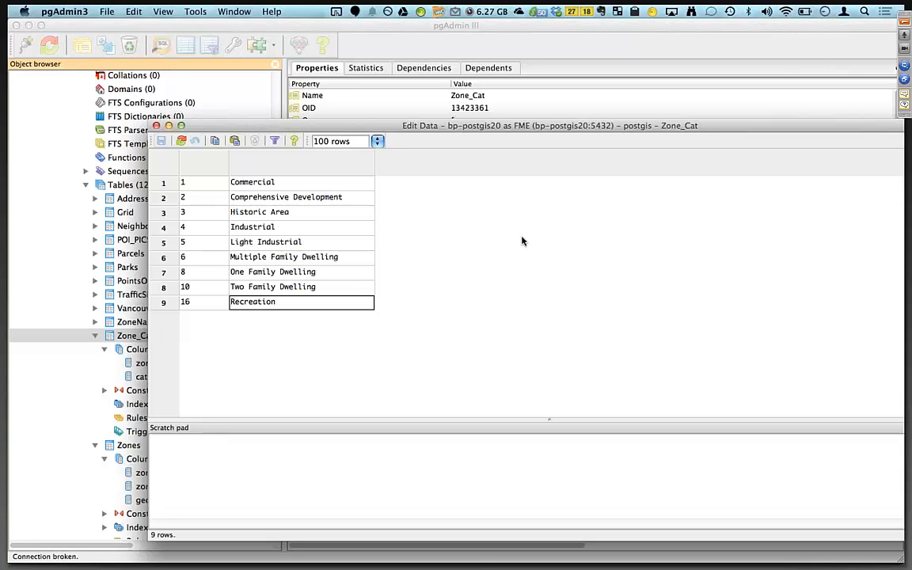
key("super+Tab")
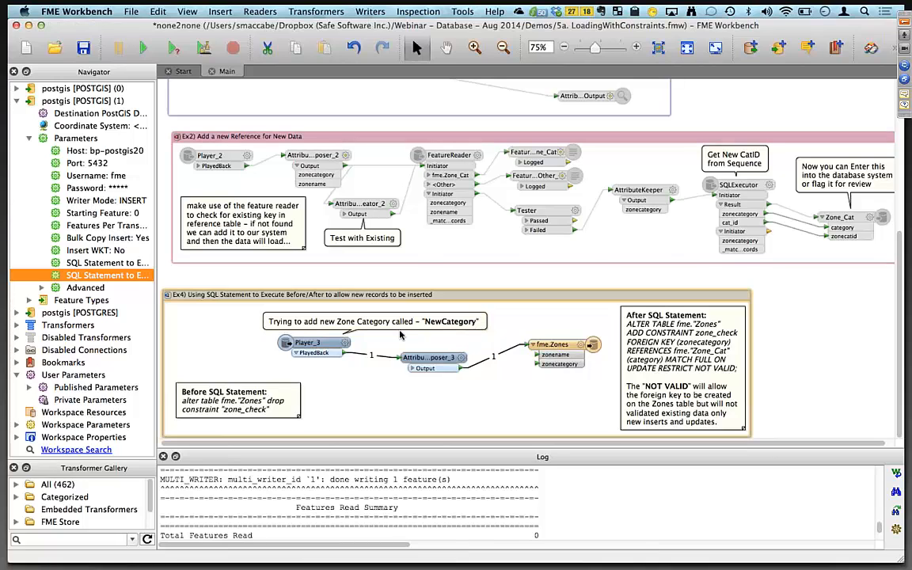
key("super+Tab")
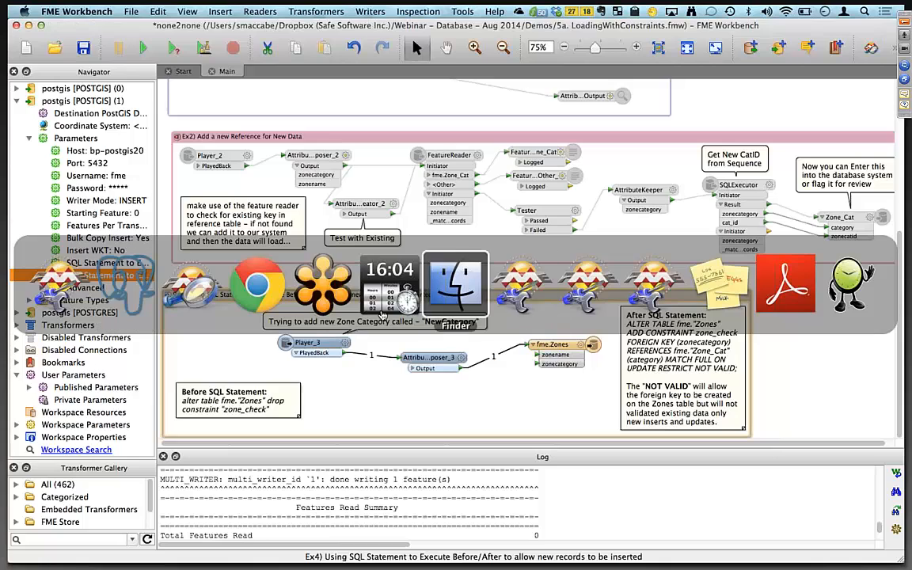
key("super+Tab")
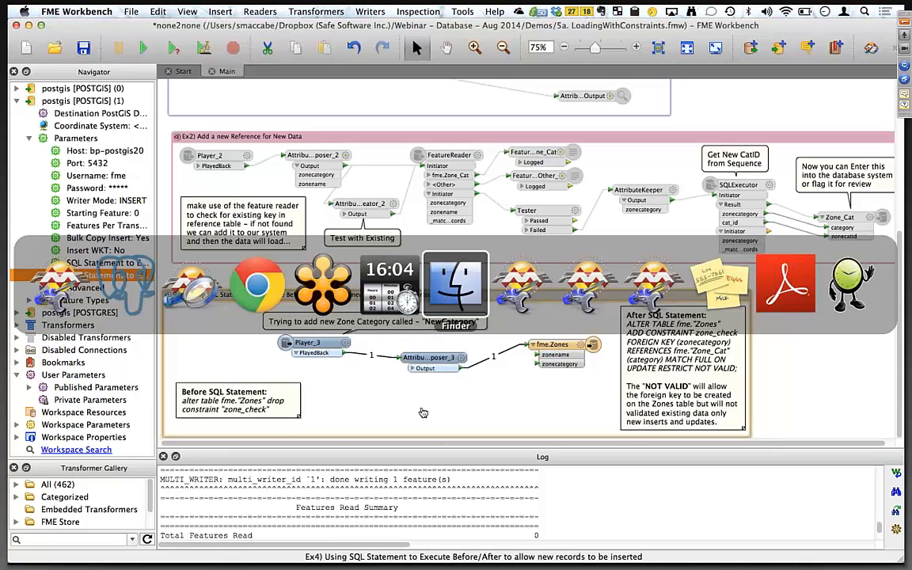
key("Escape")
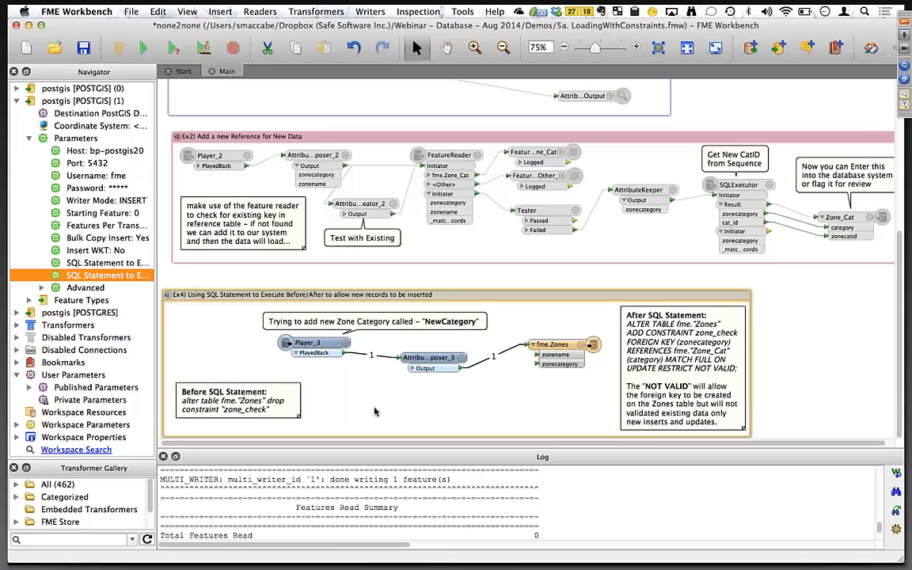
Reopen the writer's SQL statements to execute before and after translation to review them, closing each without changes.
double_click(122, 266)
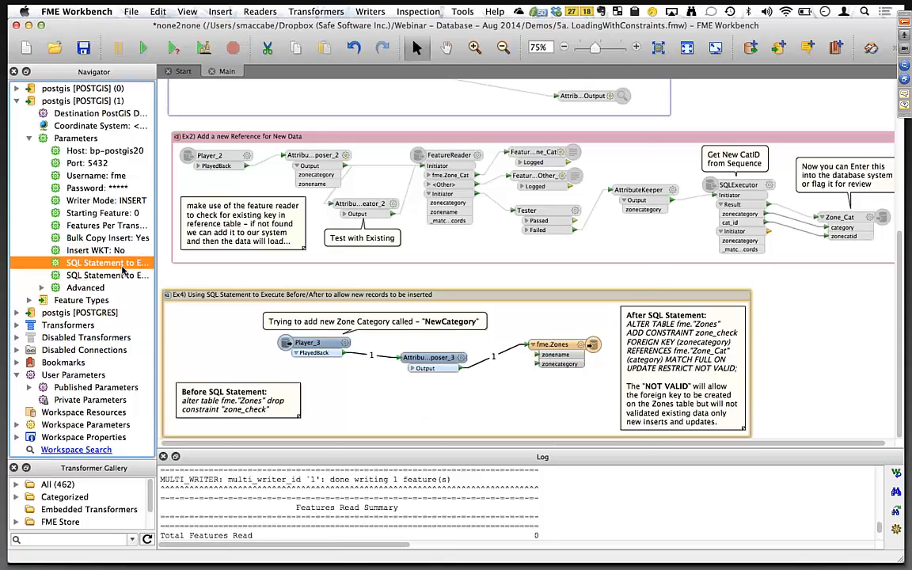
left_click(543, 401)
left_click(103, 277)
double_click(104, 277)
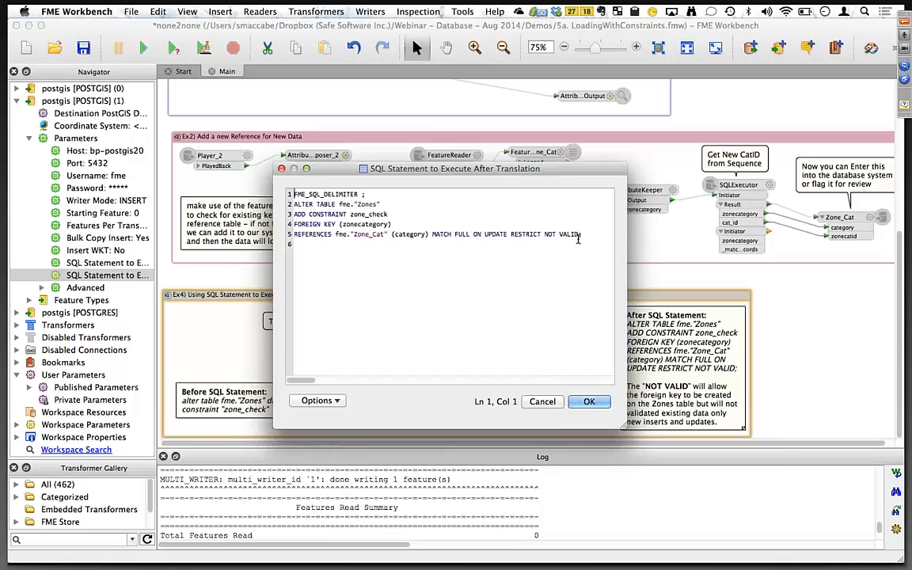
left_click(543, 402)
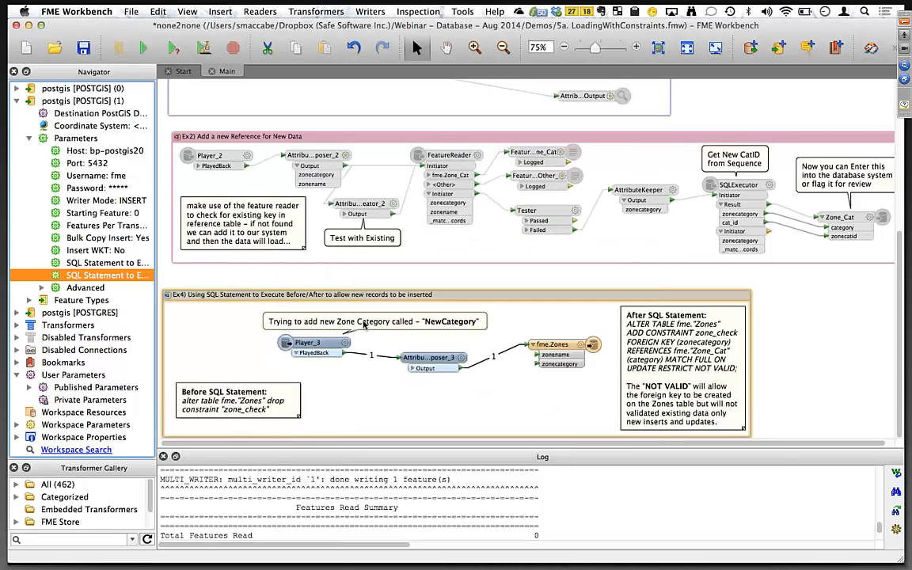
Switch to Chrome and present the webinar slides, stepping back to the Constraints slide and forward to the raster demos slide.
key("super+Tab")
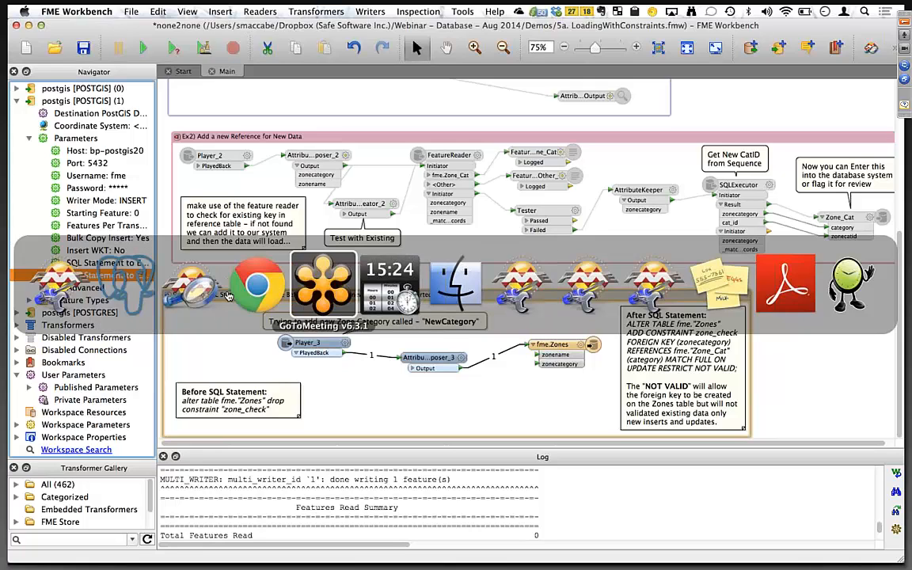
left_click(255, 284)
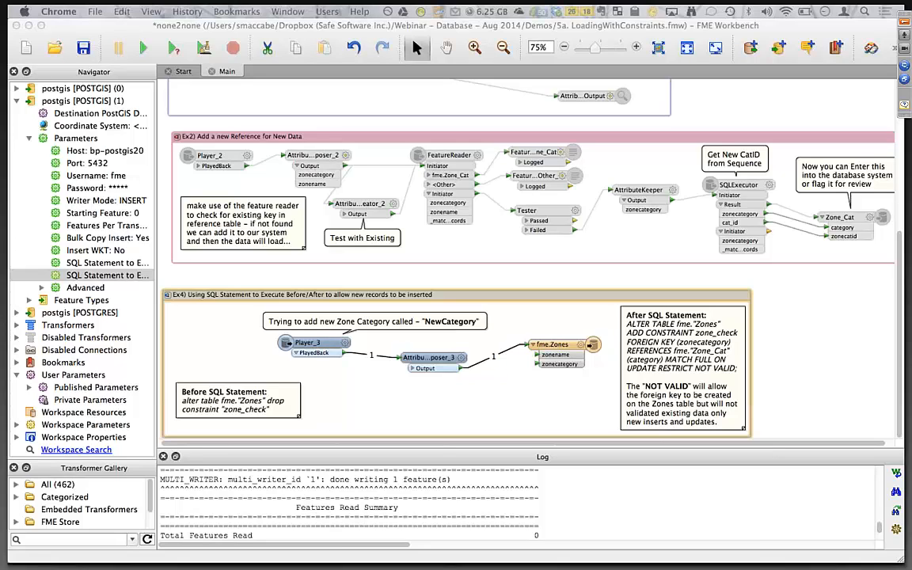
left_click_drag(32, 6, 309, 34)
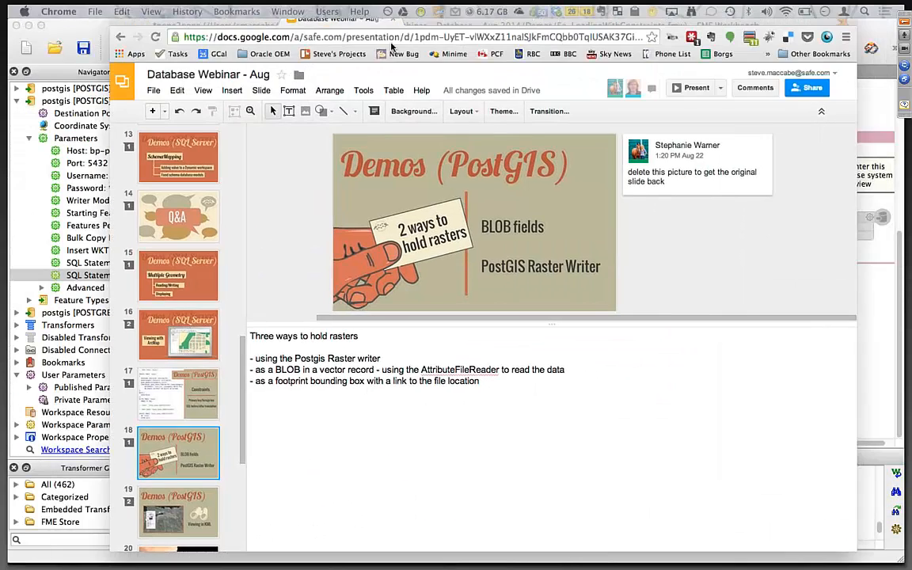
left_click(677, 105)
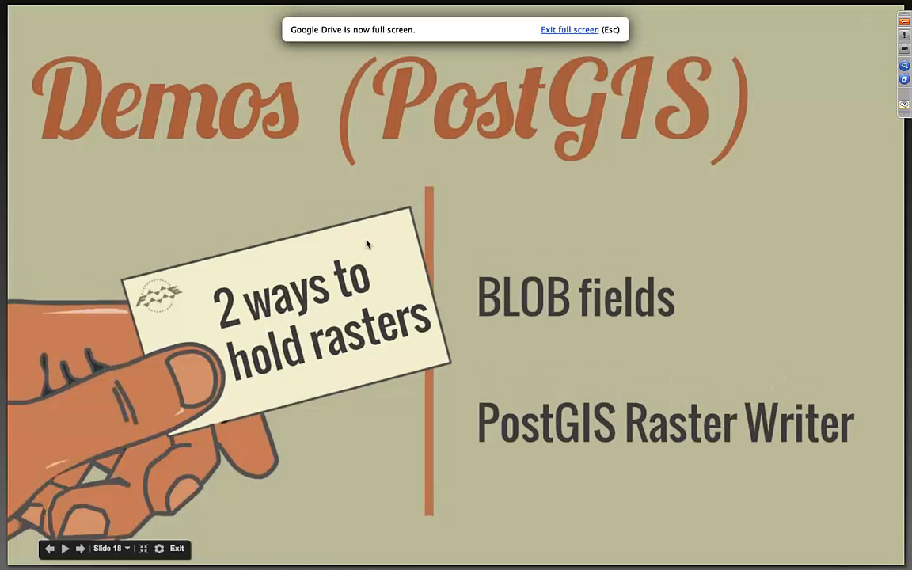
key("Left")
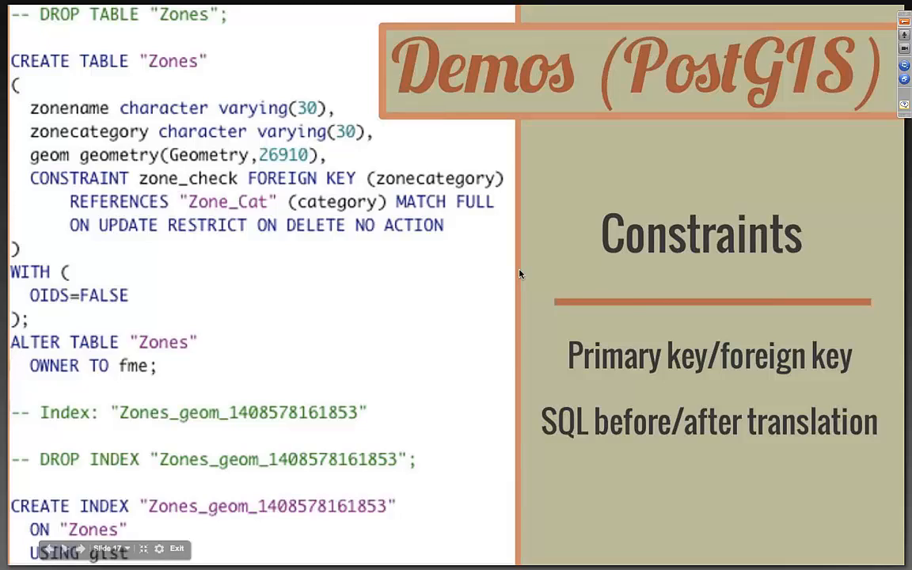
key("Right")
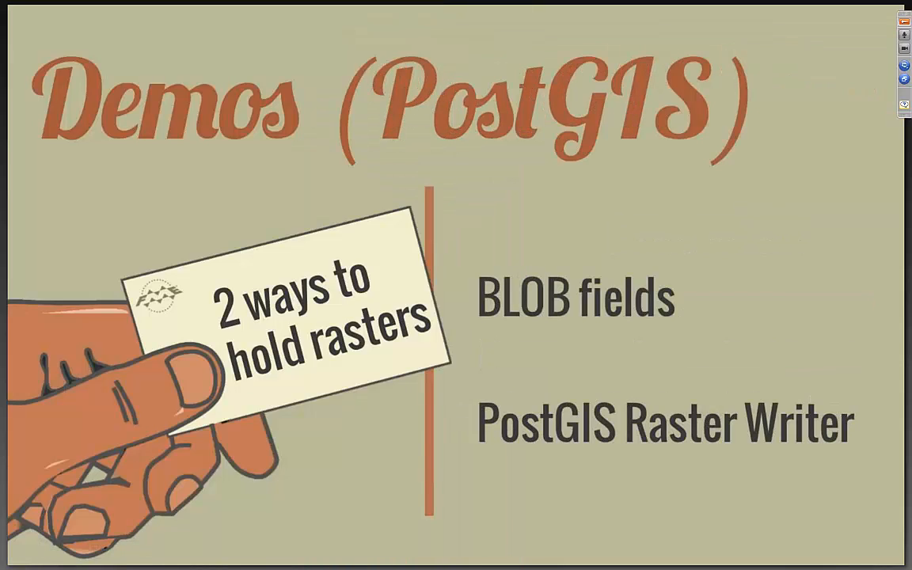
Switch to the FME Workbench window holding the LoadingRastersandBlobs workspace.
key("super+Tab")
key("super+Tab")
key("super+Tab")
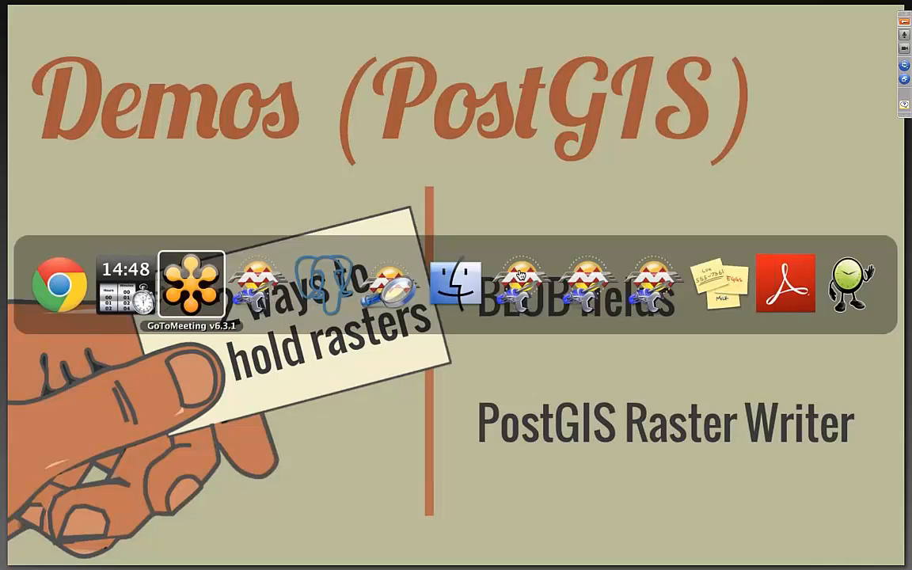
key("super+shift+Tab")
key("super+shift+Tab")
key("super+shift+Tab")
key("ctrl+Up")
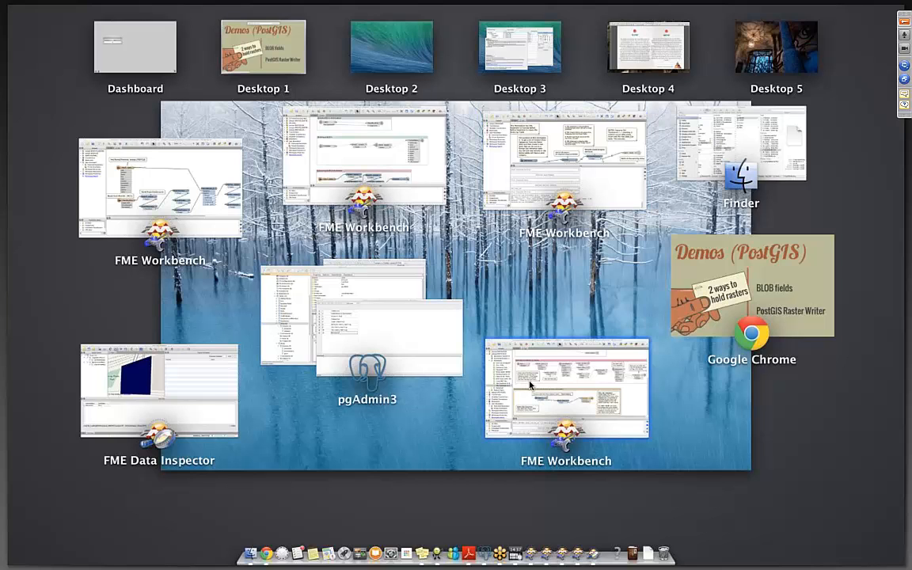
left_click(522, 179)
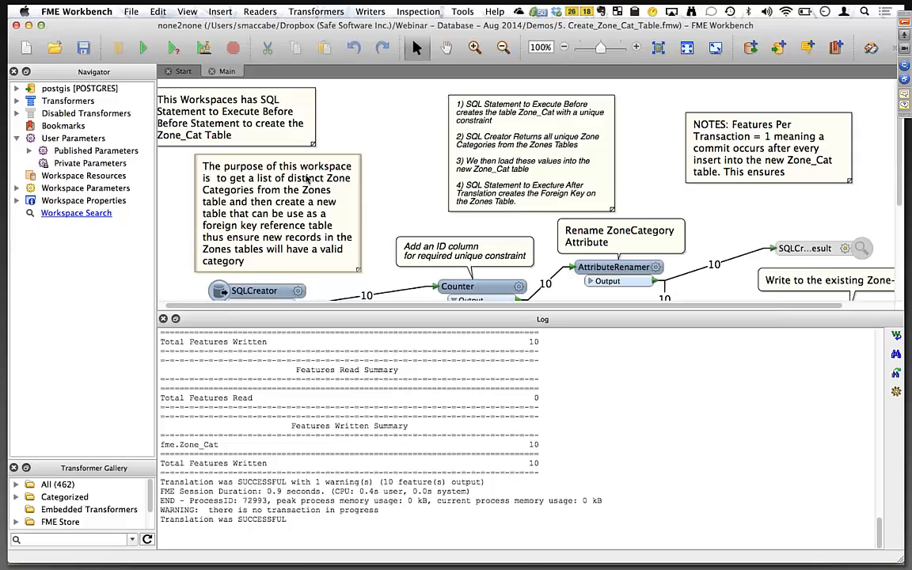
key("ctrl+Up")
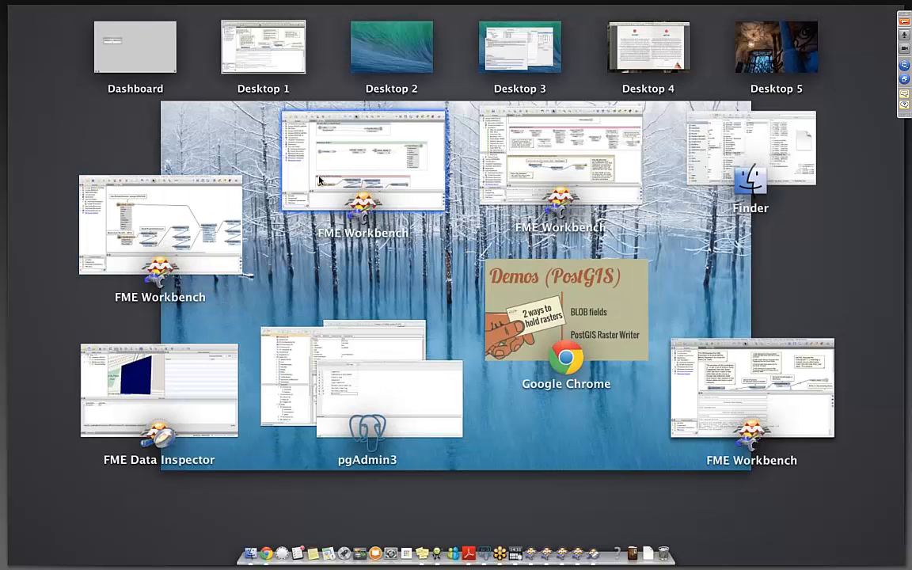
left_click(320, 180)
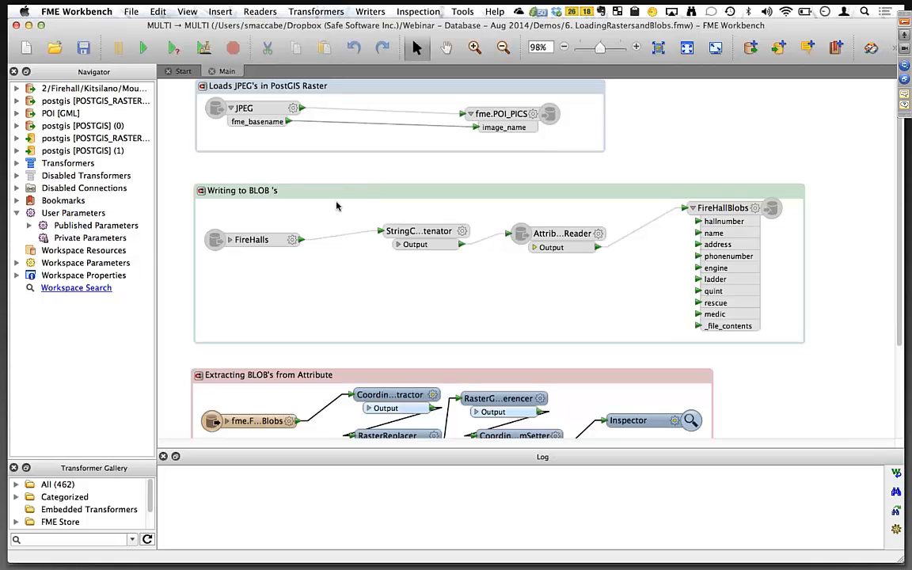
Examine the raster and BLOB bookmarks and expand the FireHalls reader's attribute list.
left_click(332, 87)
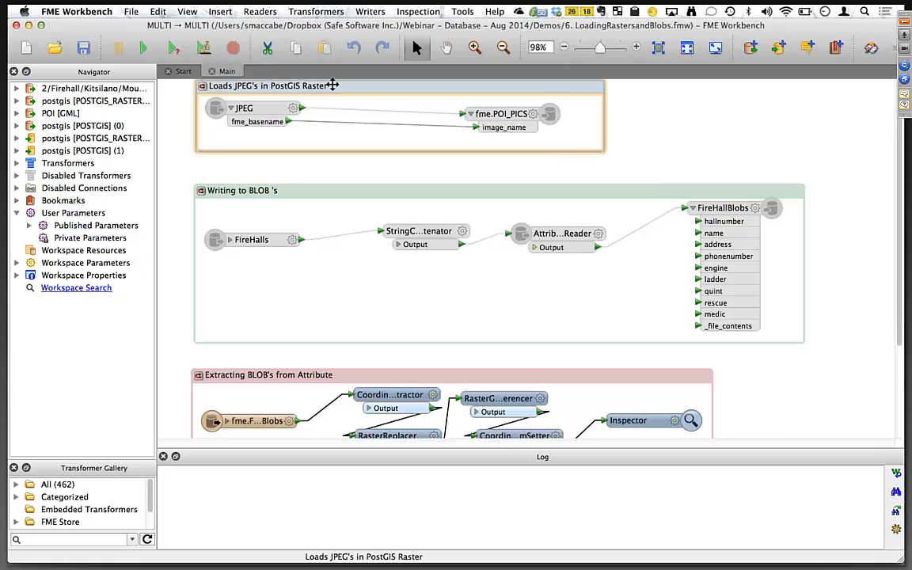
left_click_drag(332, 86, 335, 88)
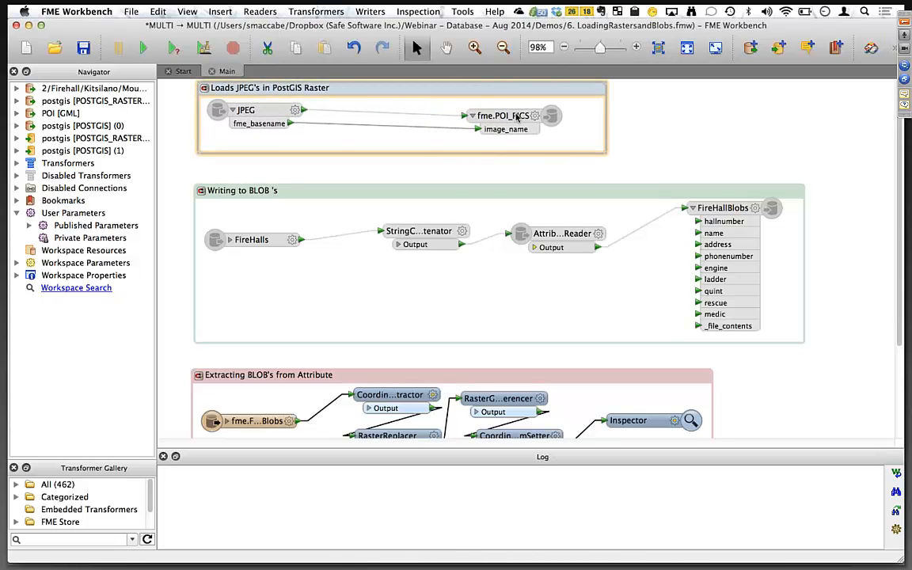
left_click(442, 192)
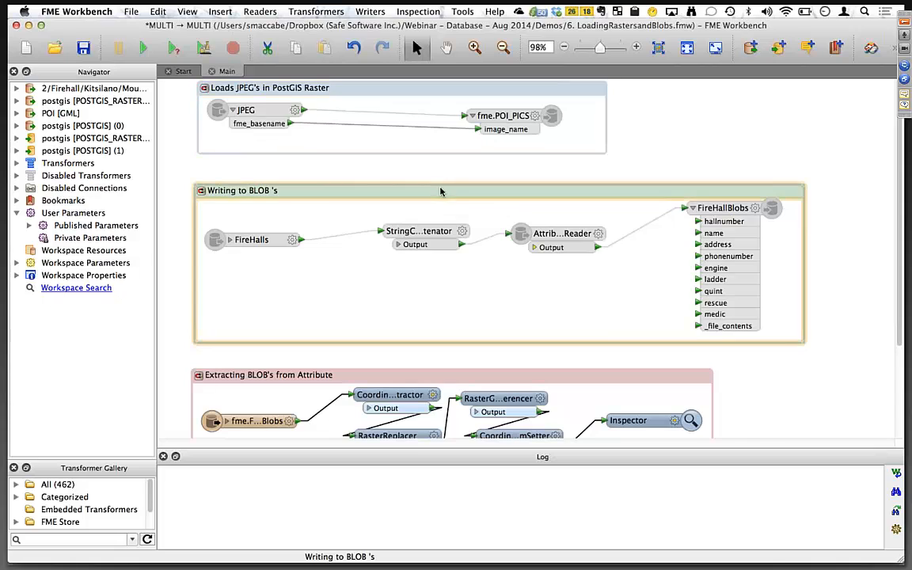
right_click(350, 379)
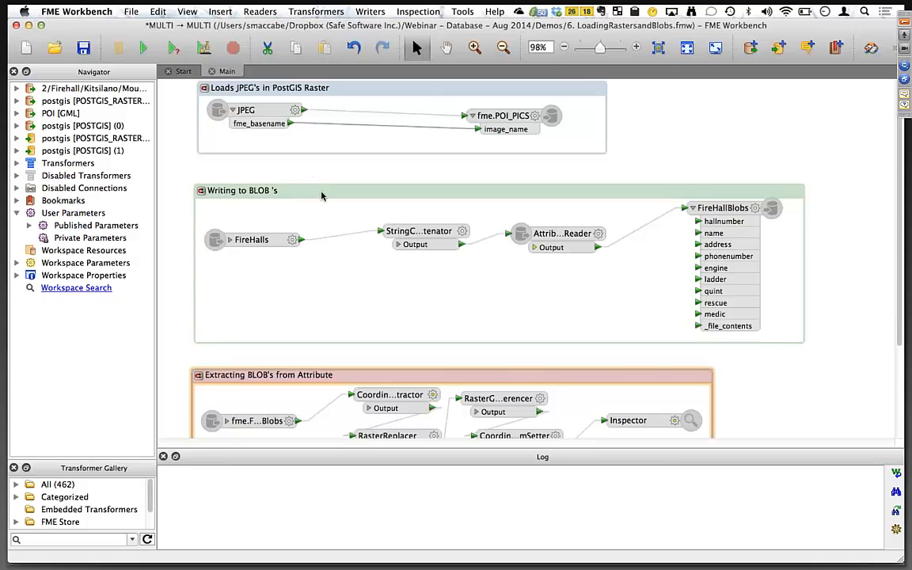
left_click(554, 188)
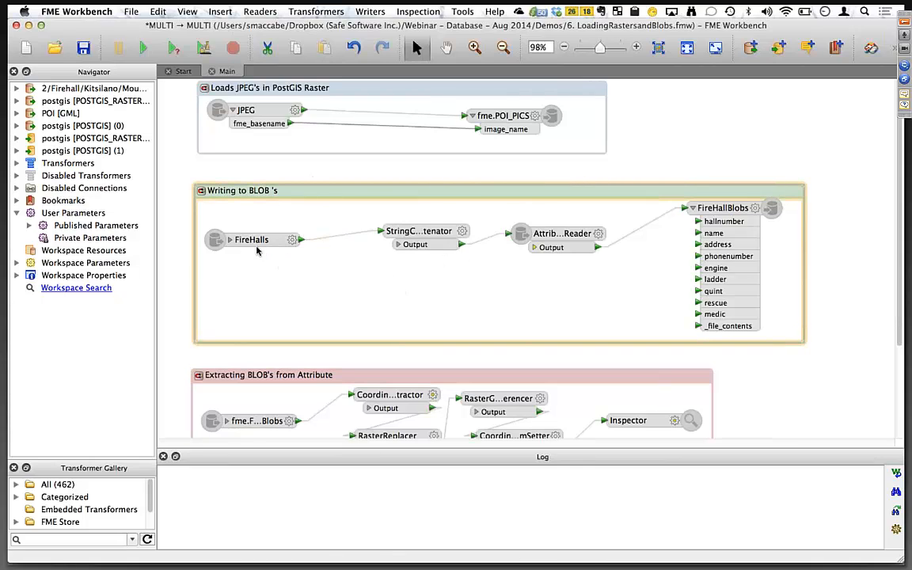
left_click(229, 241)
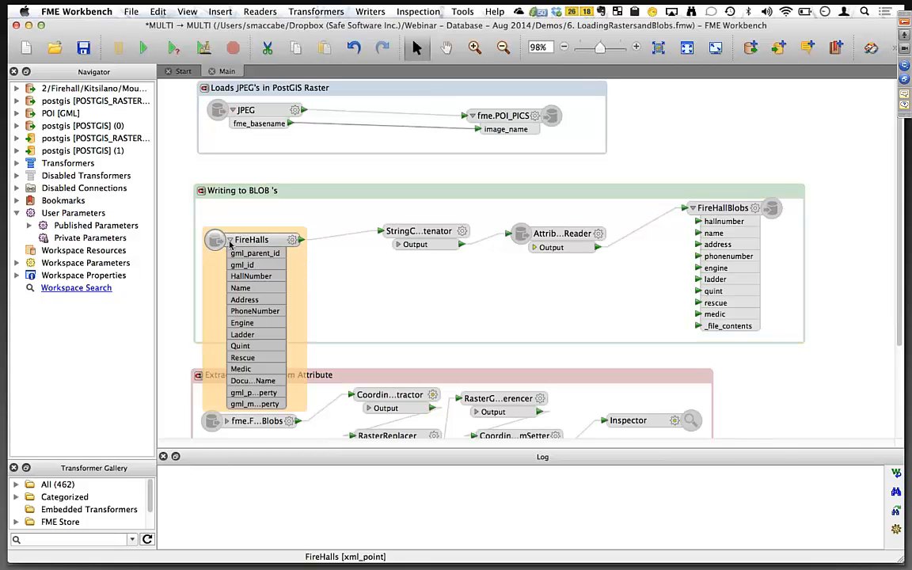
left_click(230, 241)
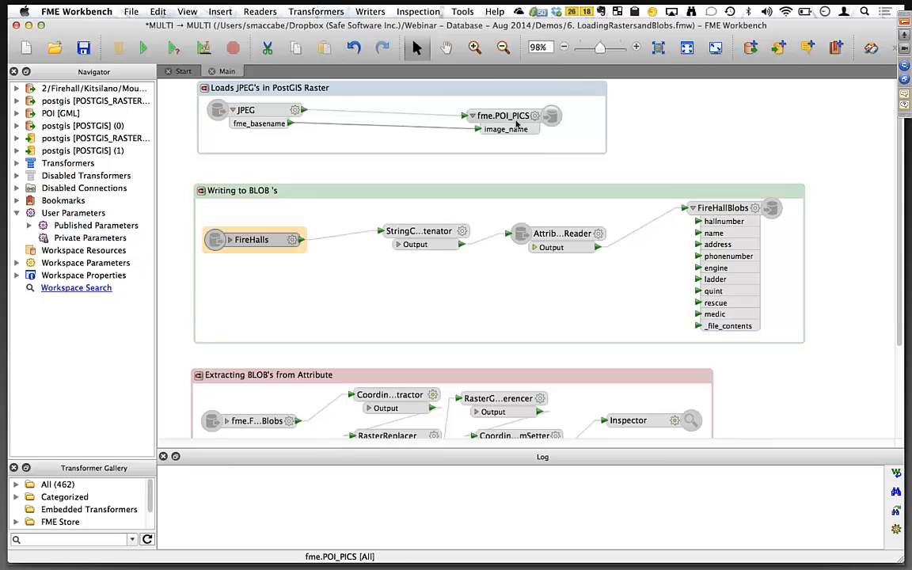
Move the fme.POI_PICS writer feature type slightly right inside its bookmark and select the PostGIS raster writer.
left_click_drag(509, 120, 564, 119)
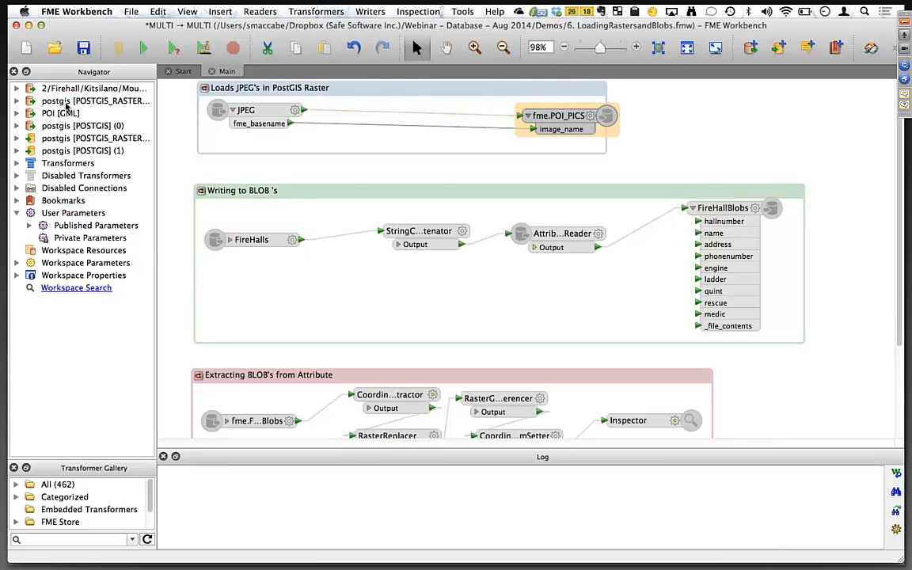
left_click(36, 101)
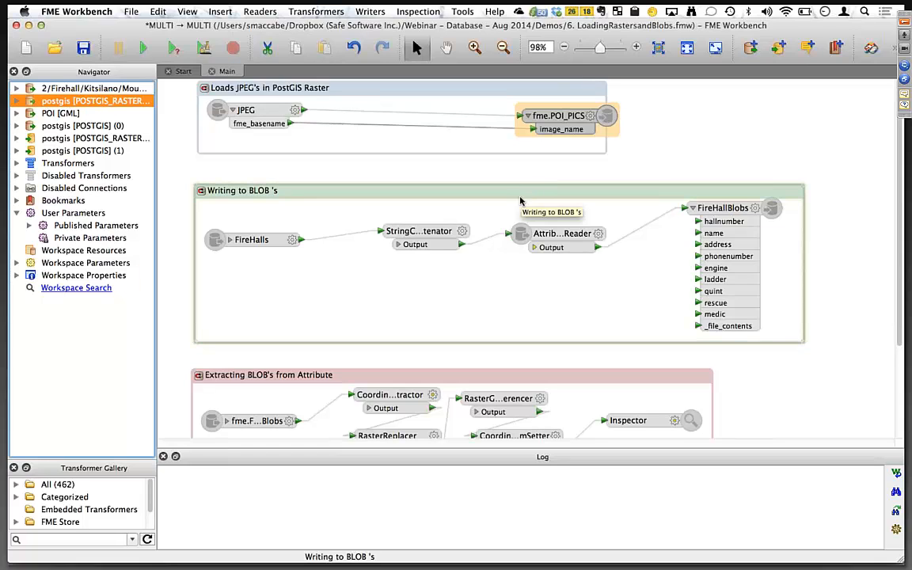
Review the FireHallBlobs feature type's format parameters without changing them.
double_click(756, 212)
left_click(574, 136)
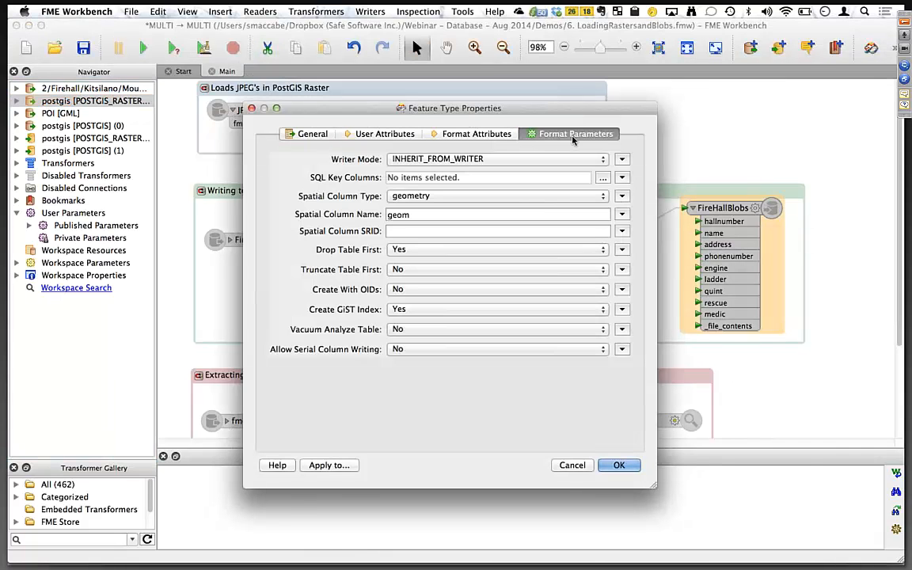
left_click(575, 466)
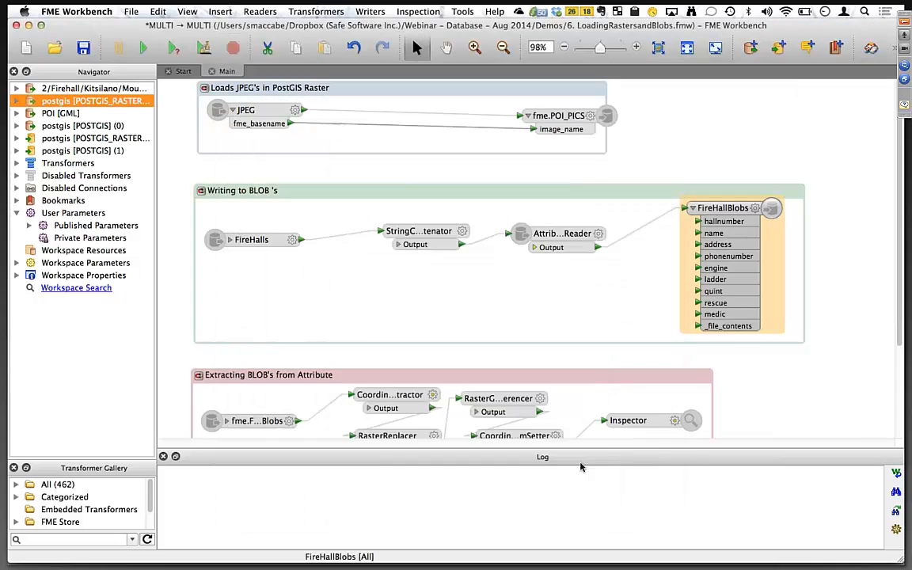
Enable all objects in the Writing to BLOB's bookmark.
left_click(377, 197)
right_click(376, 196)
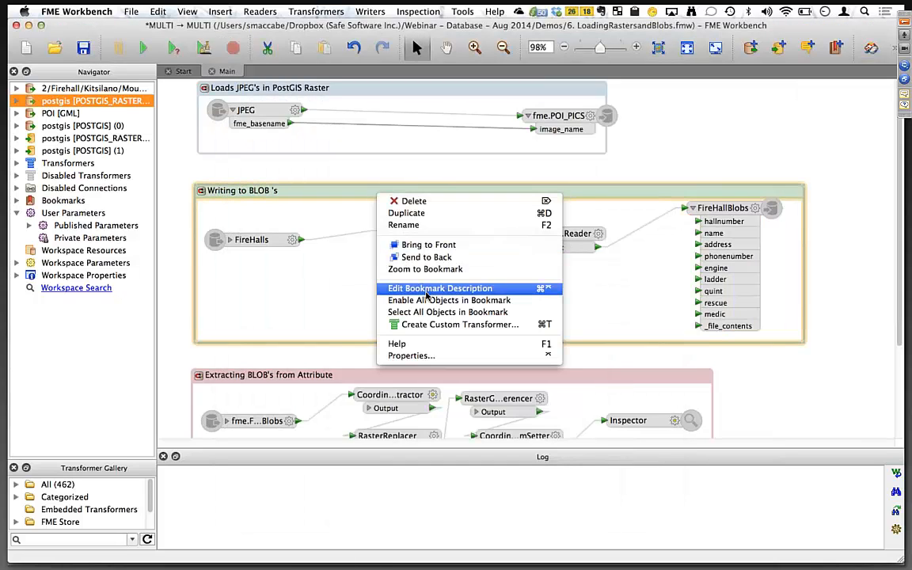
left_click(425, 300)
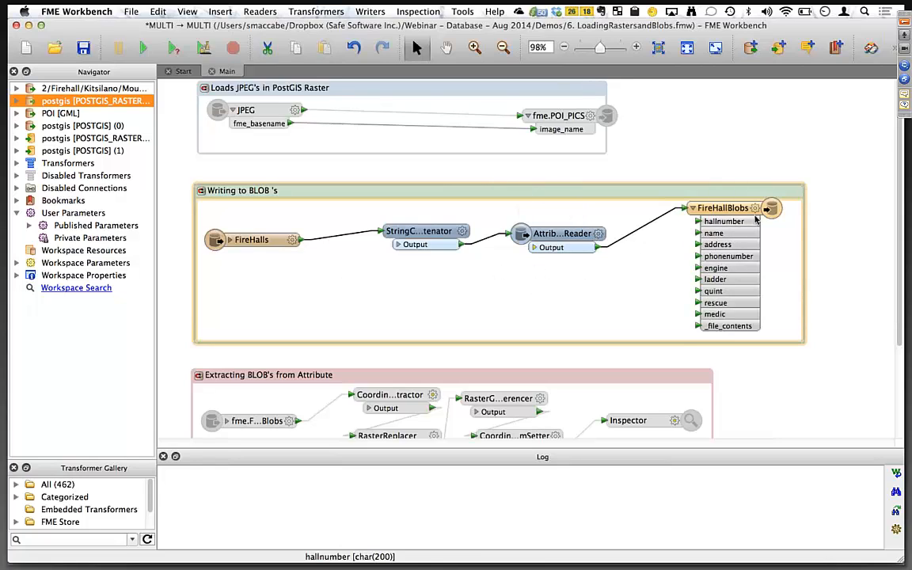
Review the FireHallBlobs feature type's user attributes, including the bytea _file_contents field.
double_click(703, 210)
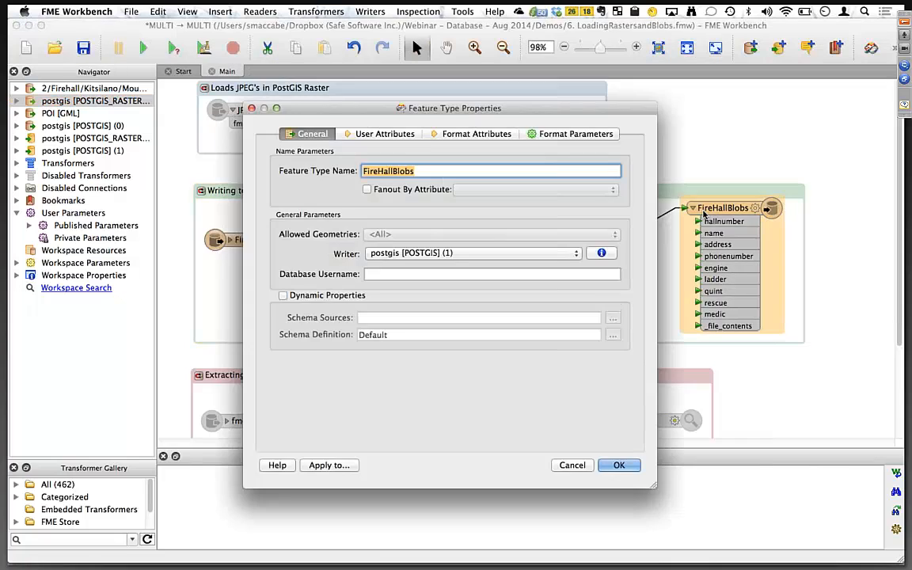
left_click(396, 133)
left_click_drag(483, 116, 662, 111)
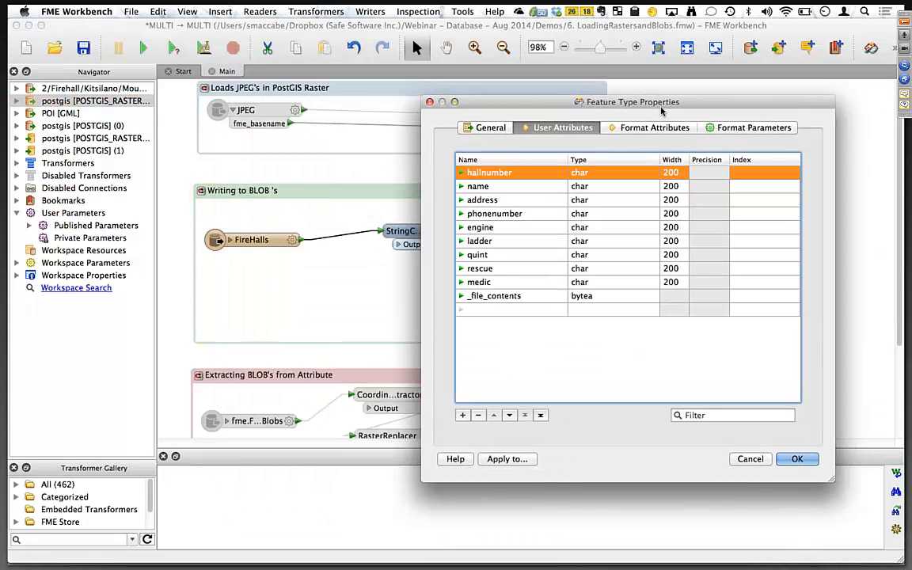
left_click(516, 296)
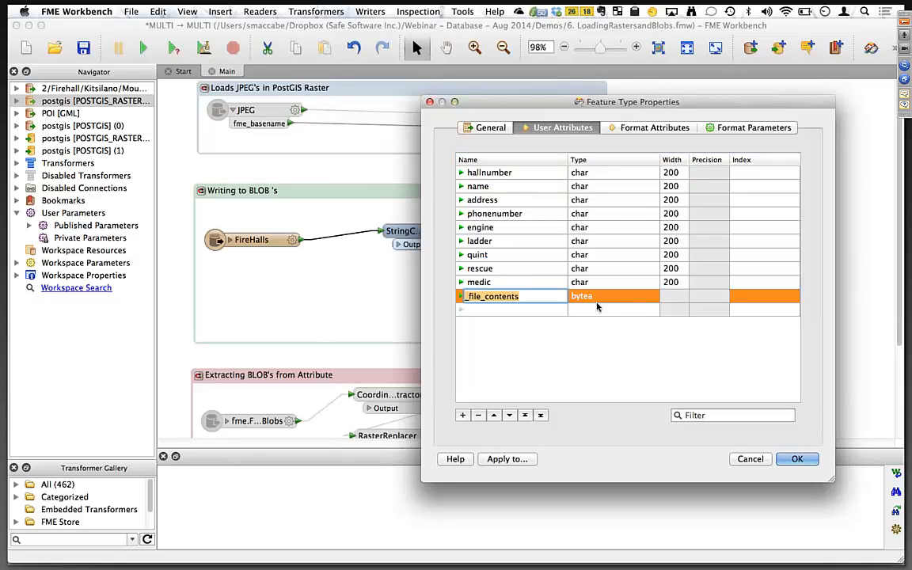
left_click(757, 463)
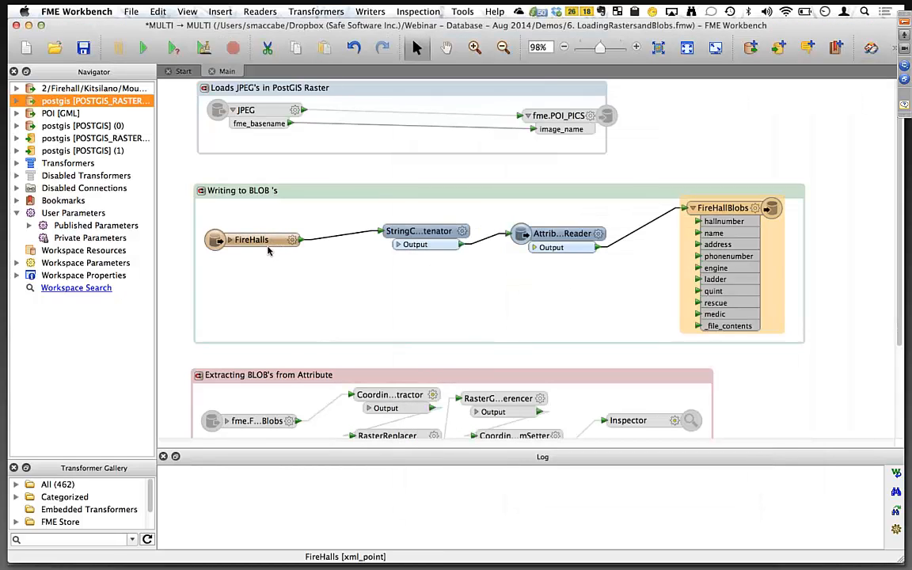
Review the StringConcatenator parameters that build each fire hall photo's file path from HallNumber, without changing them.
left_click(228, 242)
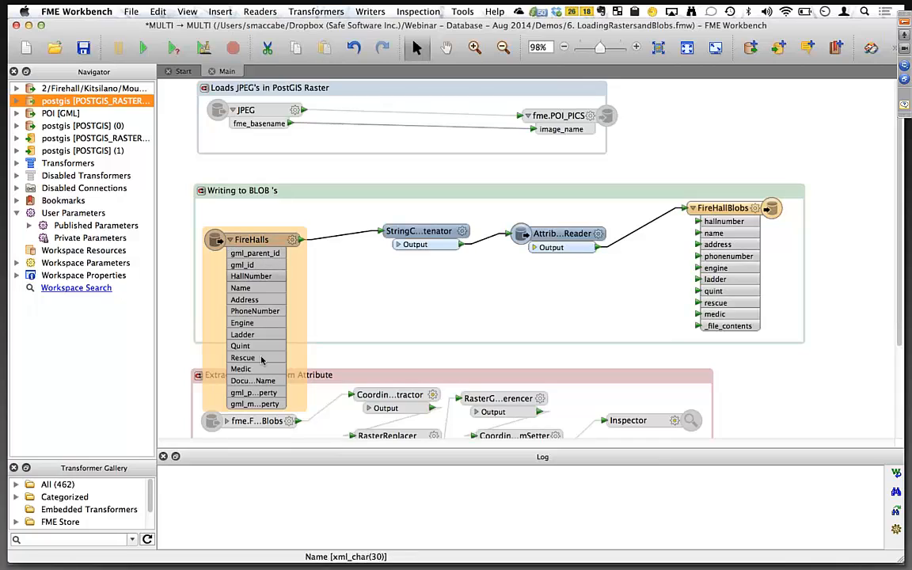
left_click(463, 234)
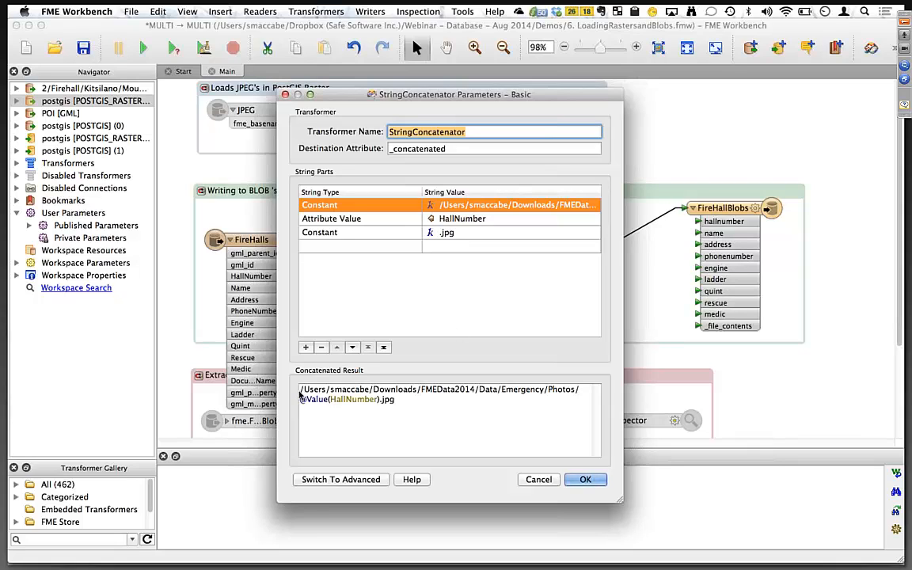
left_click(346, 400)
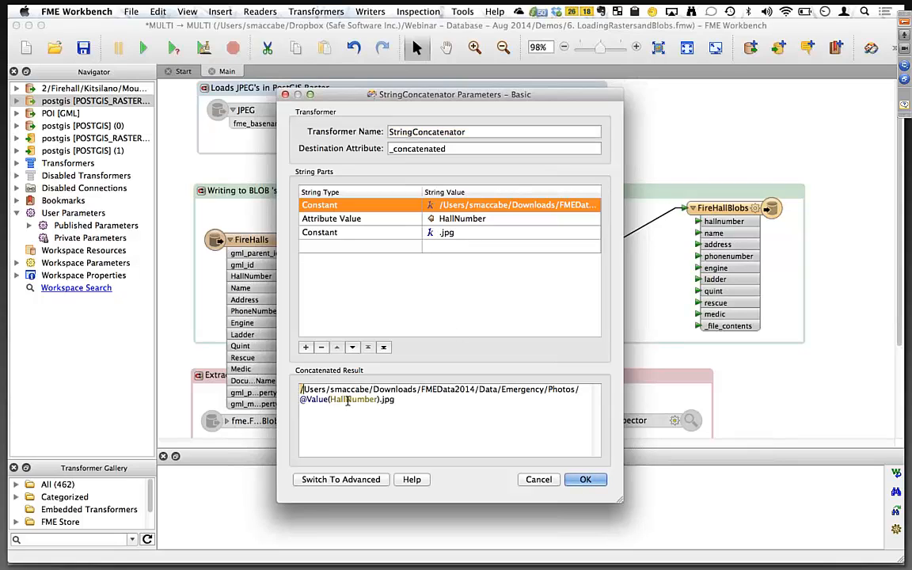
key("super+a")
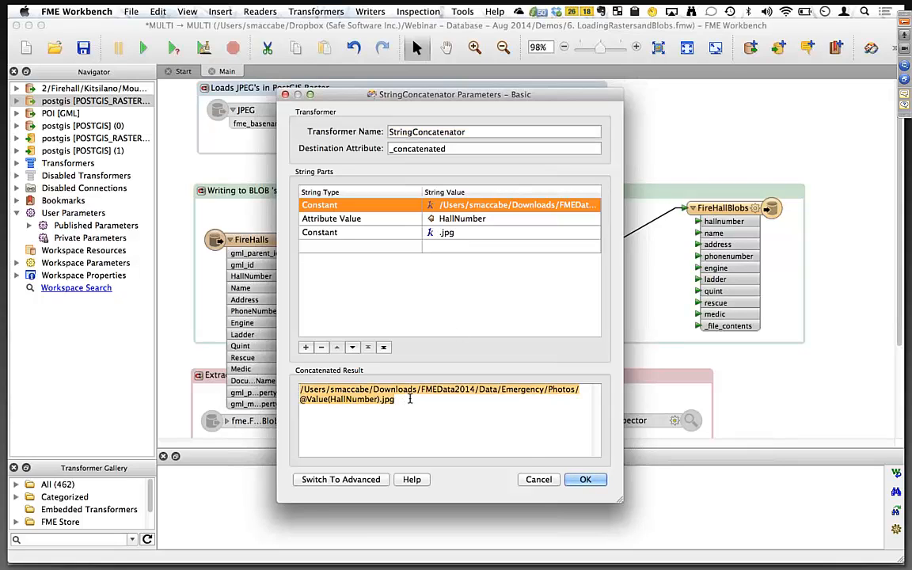
left_click(539, 479)
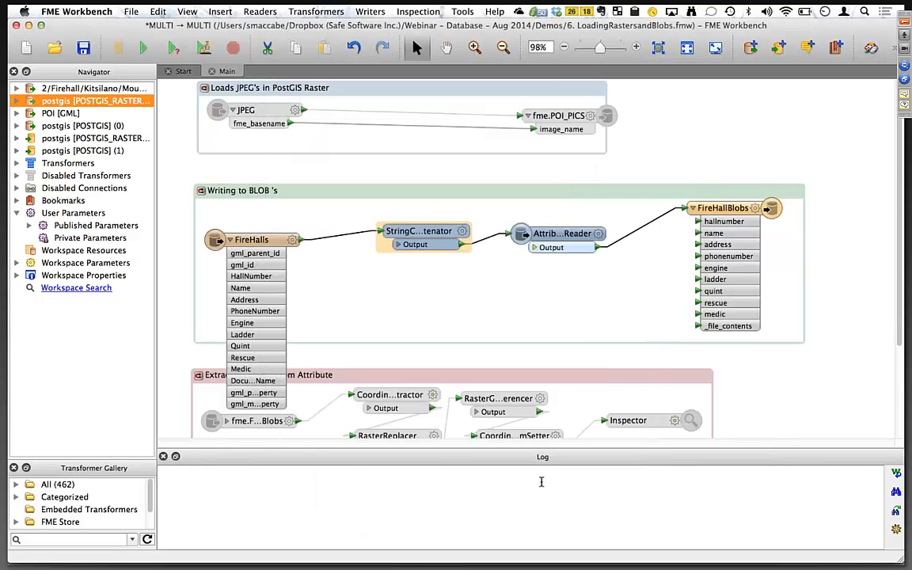
Review the AttributeFileReader parameters that read the photo file into _file_contents as binary, without changing them.
left_click(600, 233)
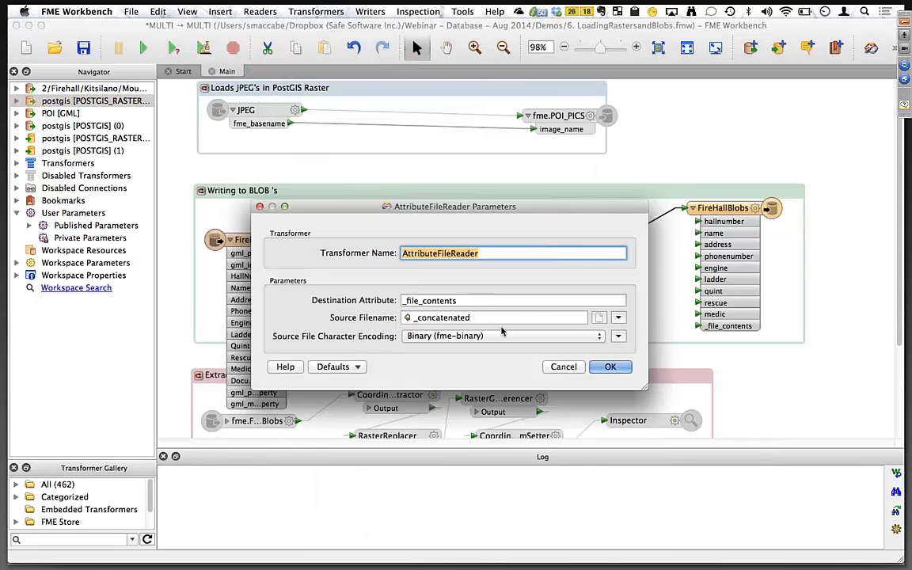
left_click(562, 367)
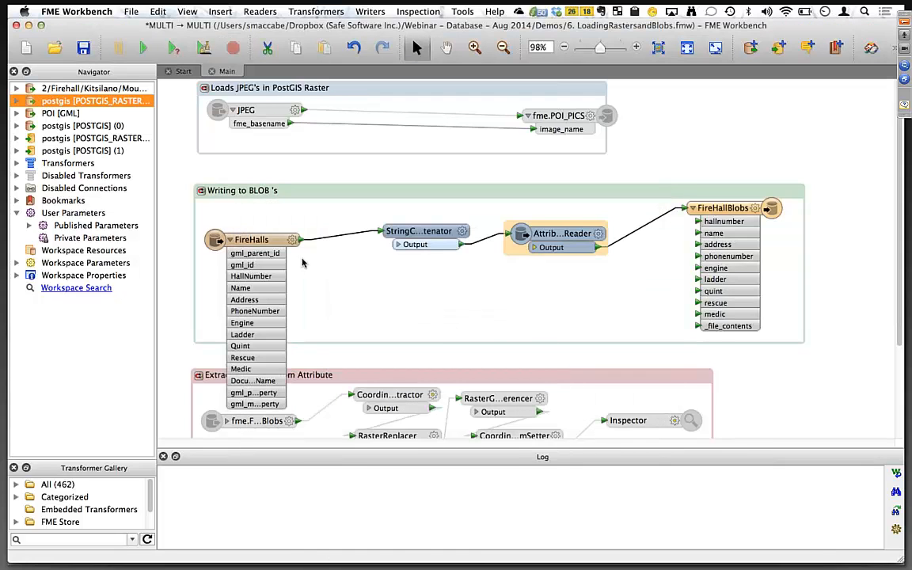
left_click(600, 234)
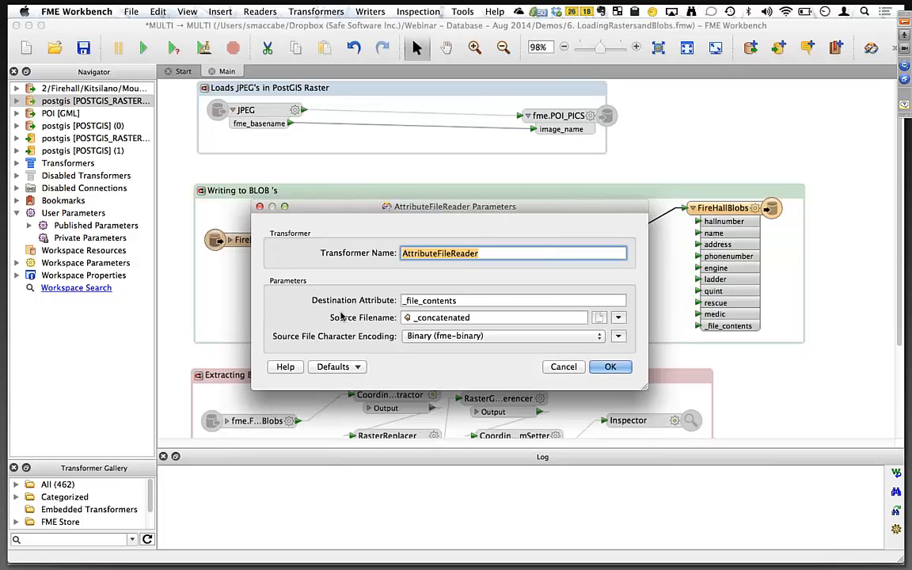
left_click(564, 368)
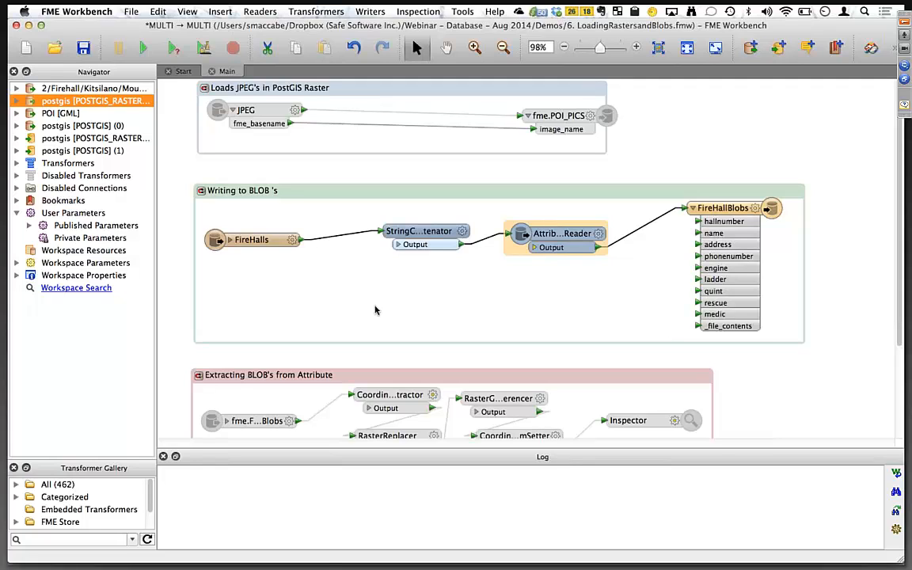
Run the workspace to write the fire halls with their photo BLOBs into the FireHallBlobs table.
left_click(467, 197)
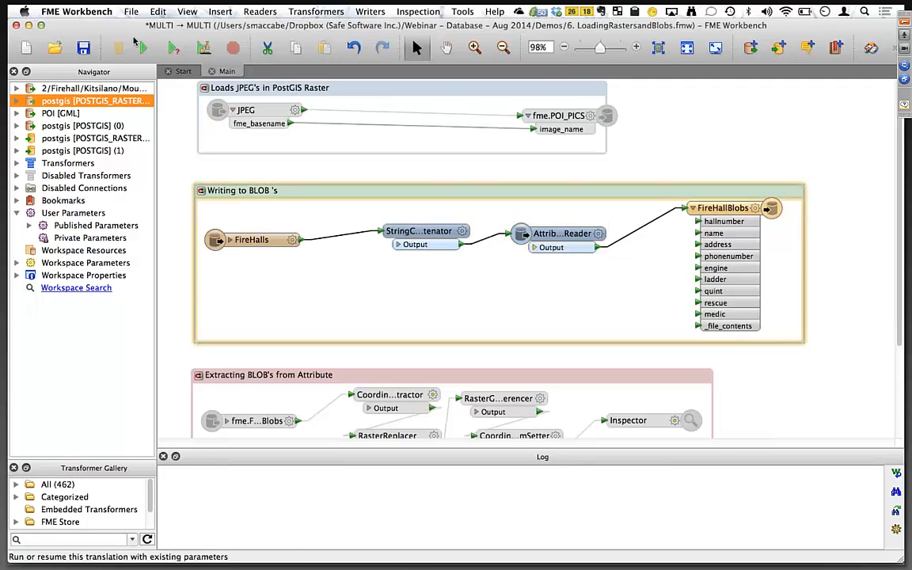
left_click(140, 46)
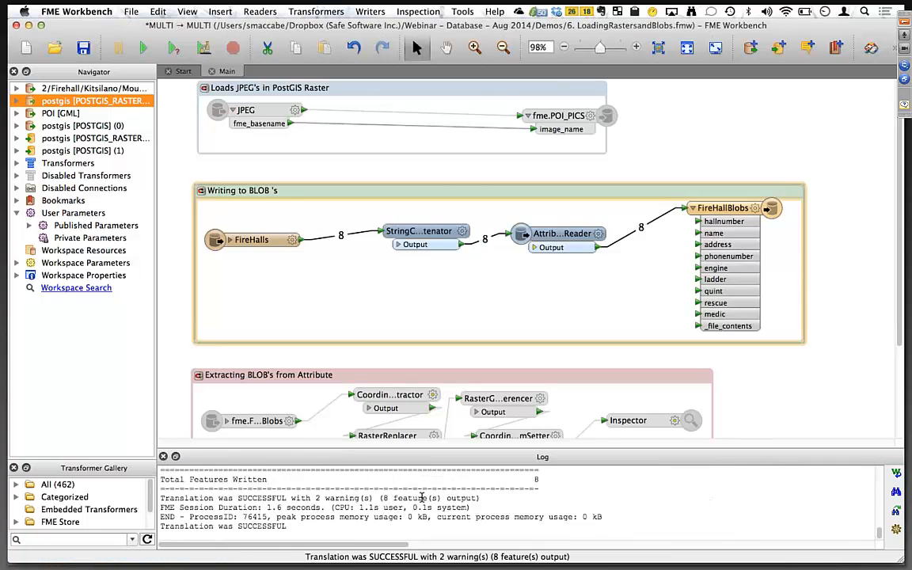
scroll(422, 497, "up", 2)
Switch to pgAdmin III and refresh the database's list of tables.
key("super+Tab")
key("super+Tab")
key("super+Tab")
key("super+Tab")
key("super+Tab")
key("super+Tab")
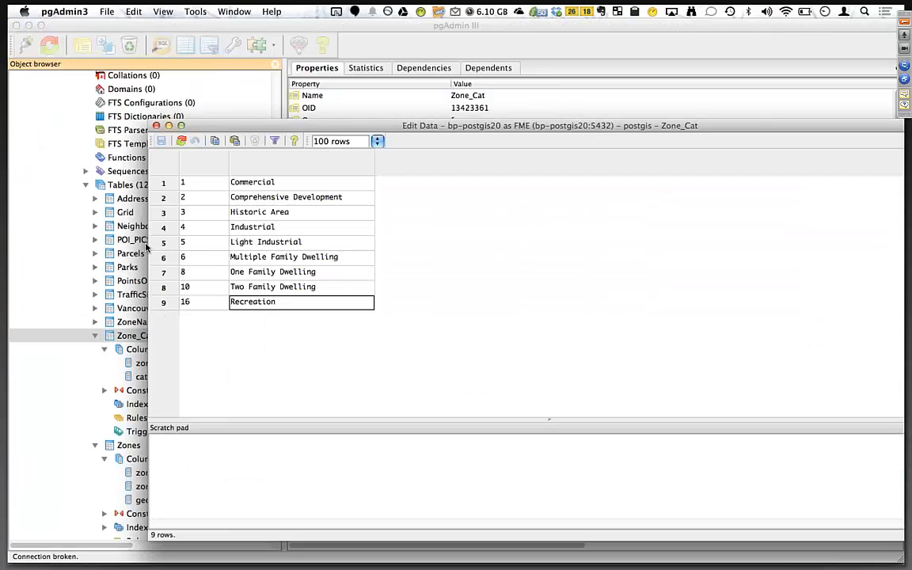
left_click(145, 248)
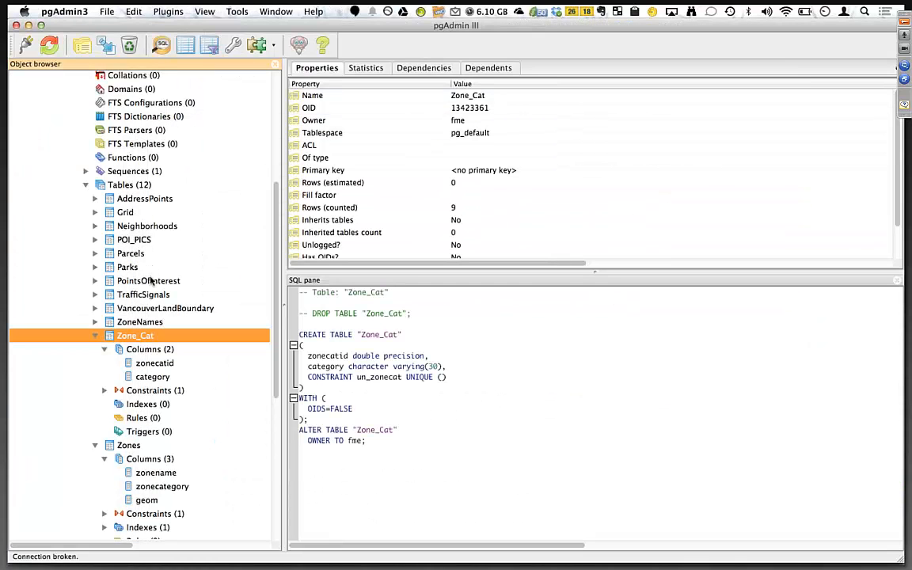
left_click(123, 187)
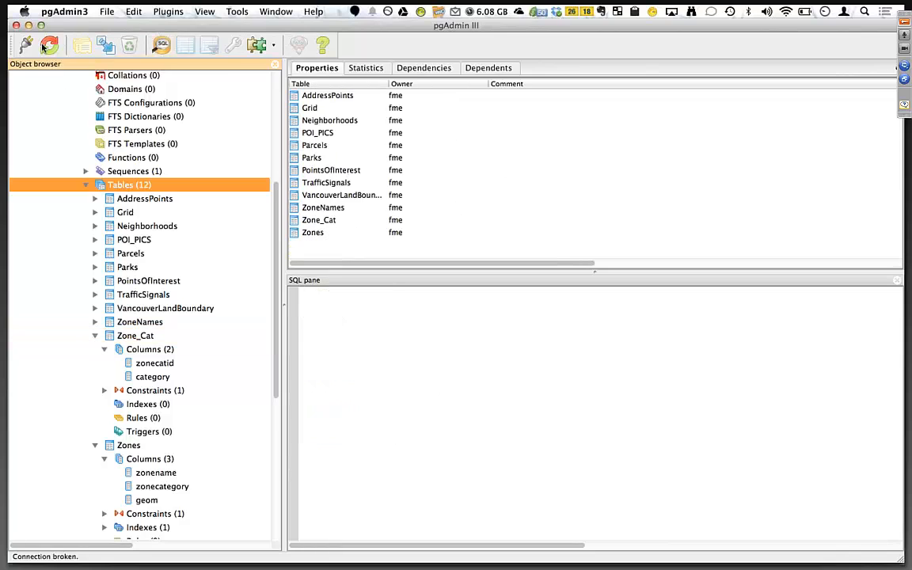
left_click(46, 48)
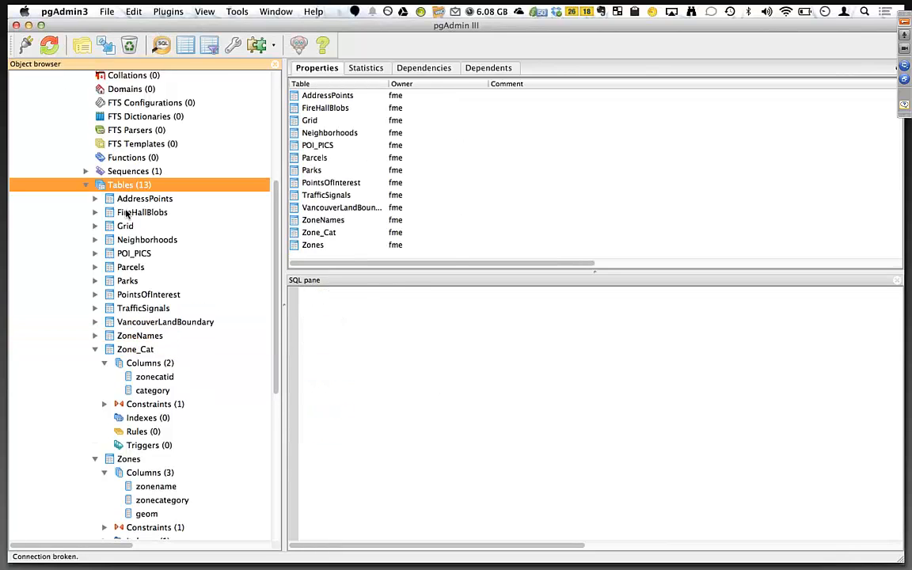
View the top 100 rows of the FireHallBlobs table, widening the _file_contents column to inspect the binary data.
left_click(127, 214)
right_click(127, 214)
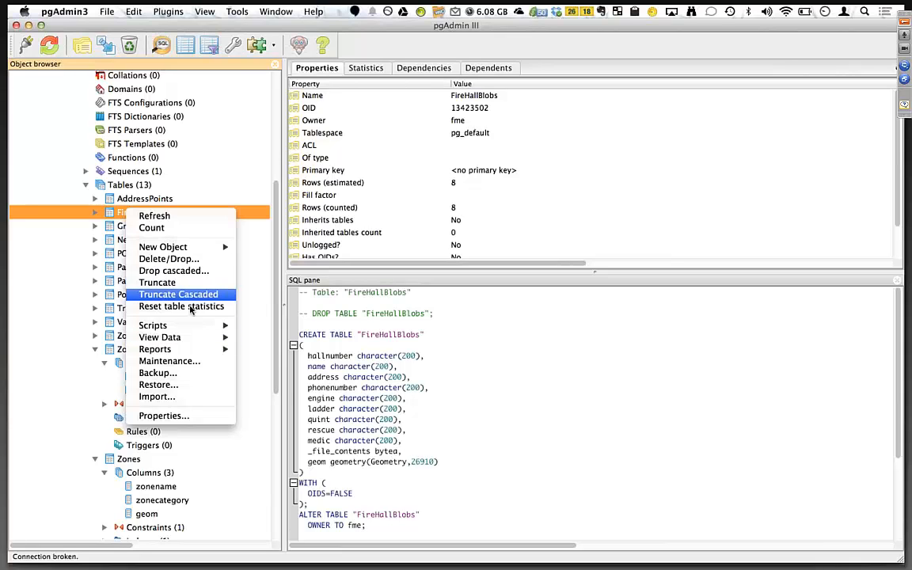
mouse_move(188, 340)
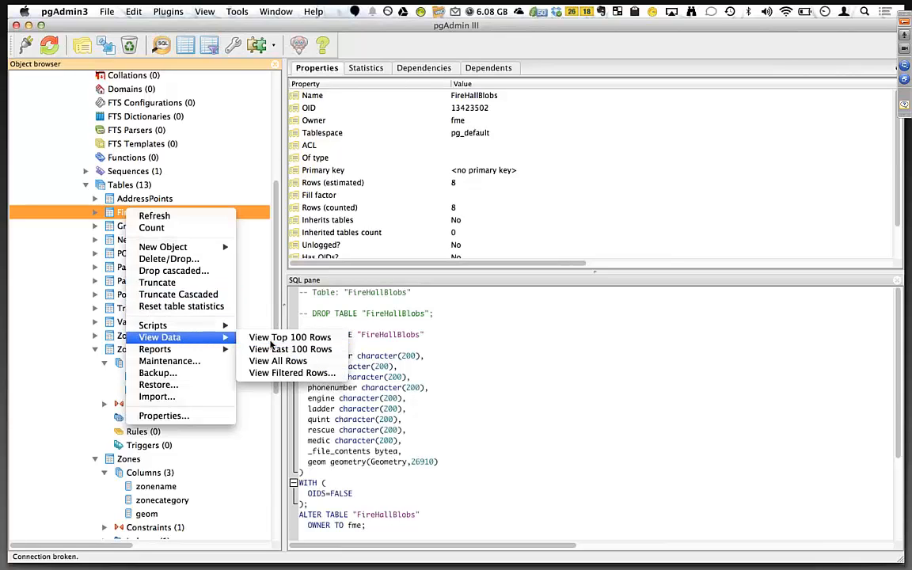
left_click(273, 339)
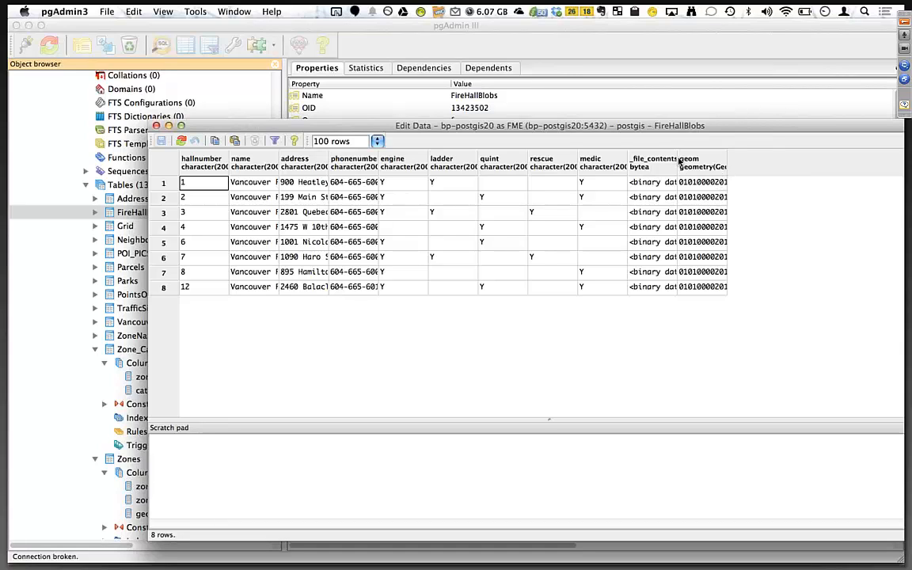
left_click_drag(678, 160, 800, 162)
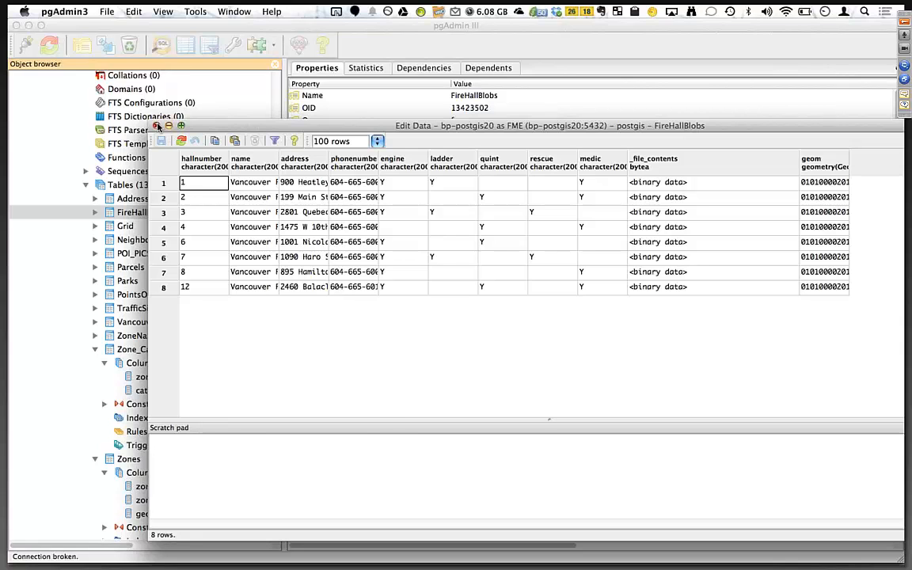
left_click(158, 126)
Return to FME Workbench and disable all objects in the Writing to BLOB's bookmark.
key("super+Tab")
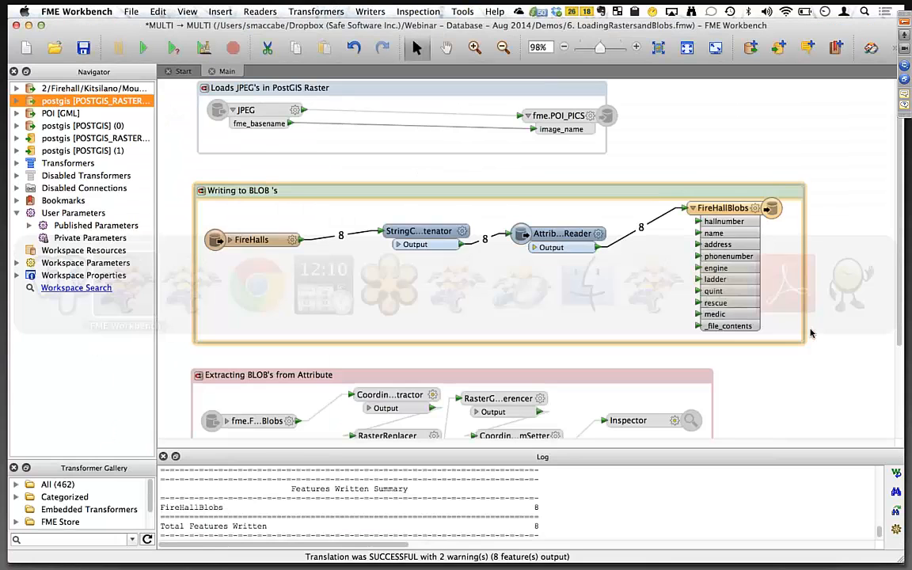
scroll(501, 303, "down", 2)
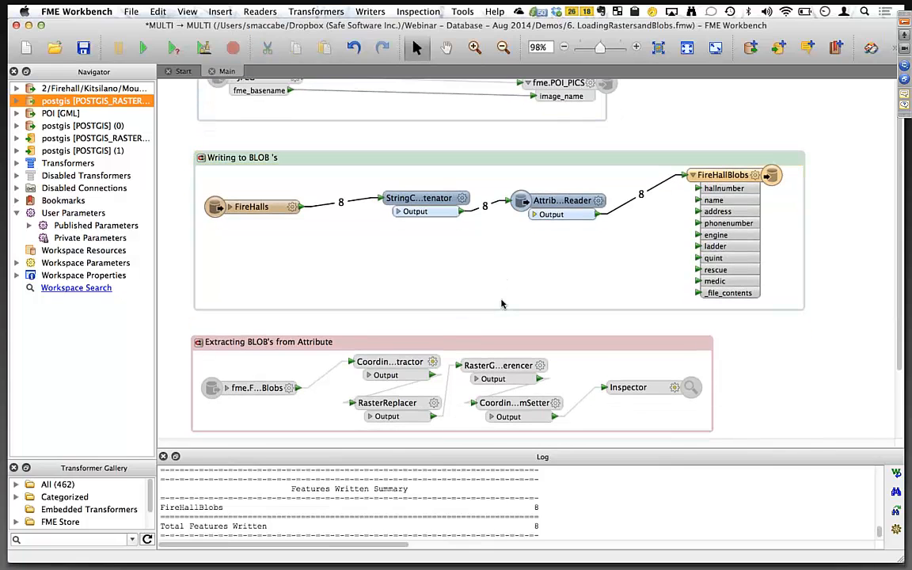
right_click(402, 166)
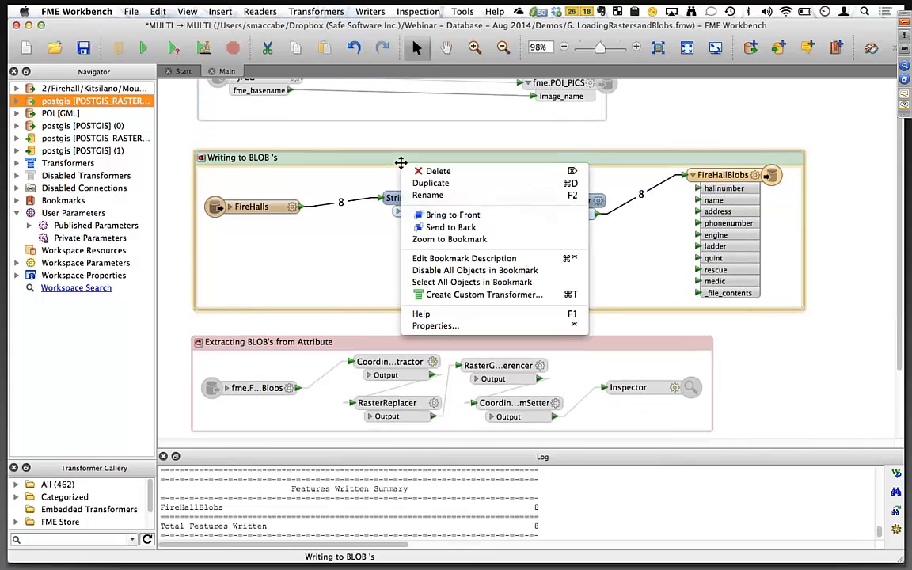
left_click(463, 270)
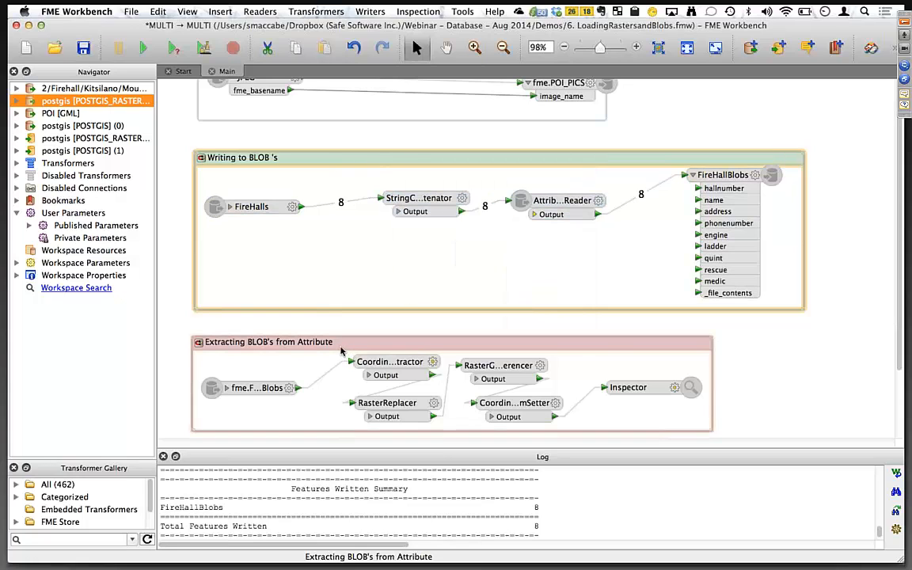
Enable all objects in the Extracting BLOB's from Attribute bookmark.
scroll(341, 351, "down", 5)
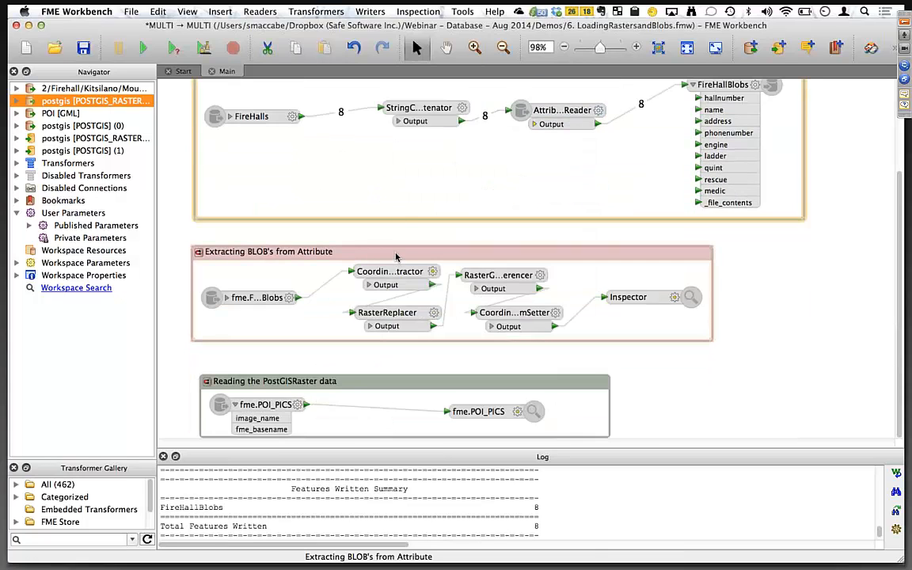
right_click(395, 252)
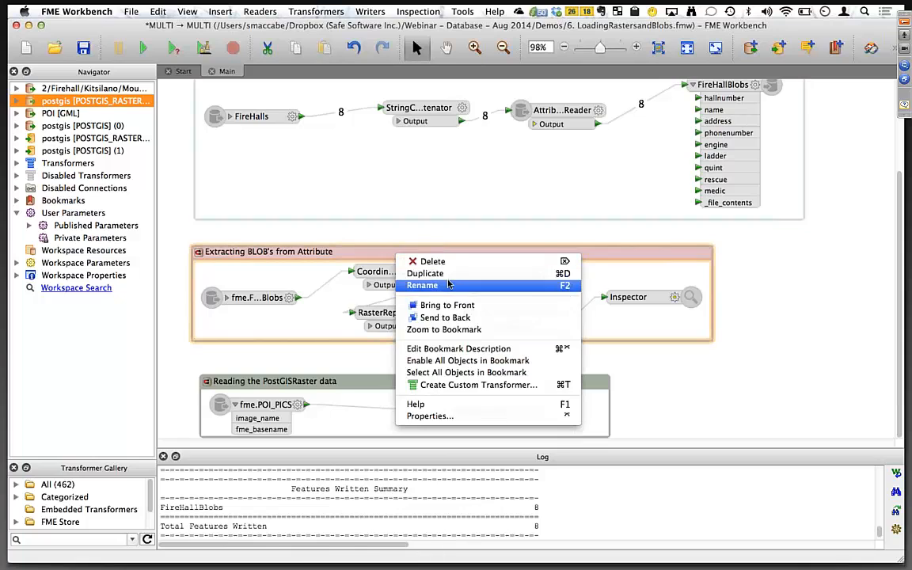
left_click(448, 362)
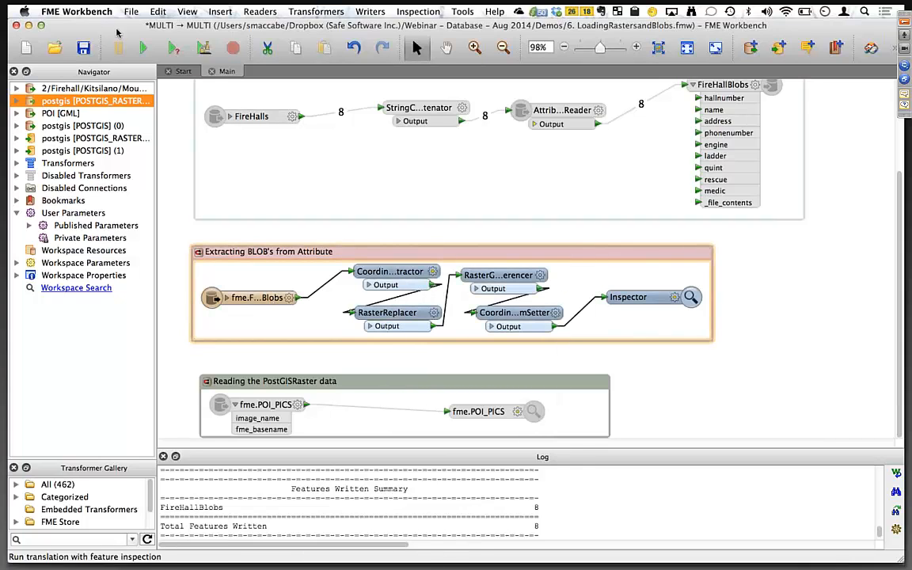
Run the workspace with feature inspection and switch to FME Data Inspector.
left_click(144, 49)
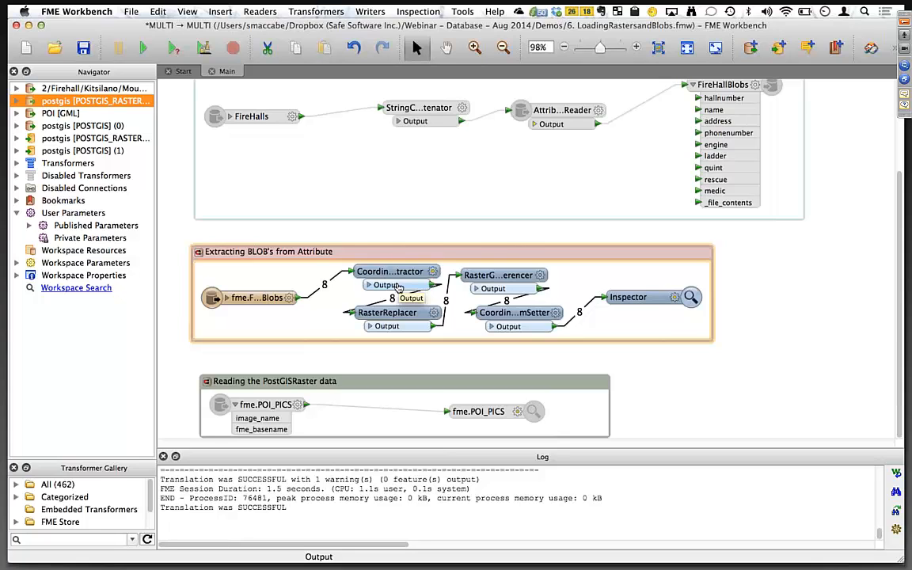
key("super+Tab")
key("super+Tab")
key("super+Tab")
key("super+Tab")
key("super+Tab")
key("super+Tab")
key("super+Tab")
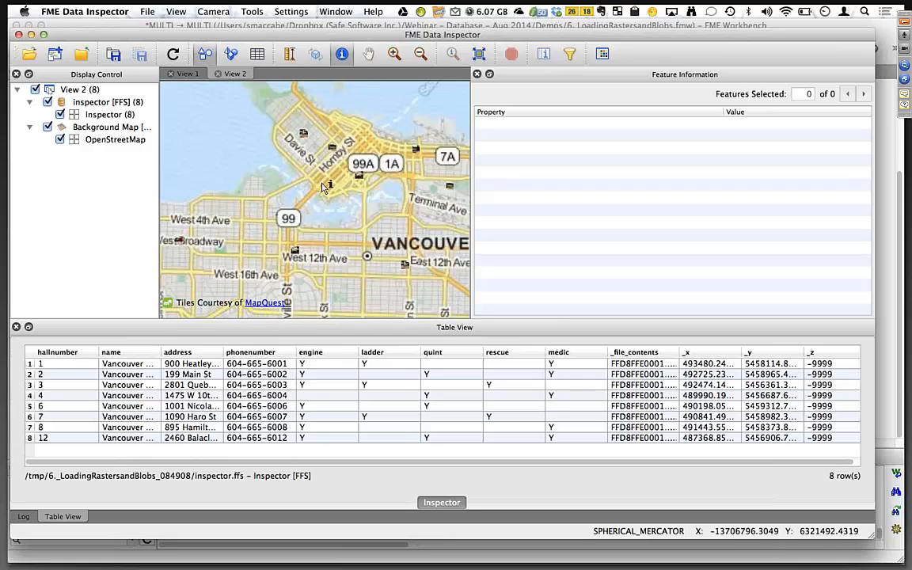
Zoom into the map in FME Data Inspector to examine the extracted fire hall photos.
left_click(394, 53)
left_click_drag(258, 99, 349, 182)
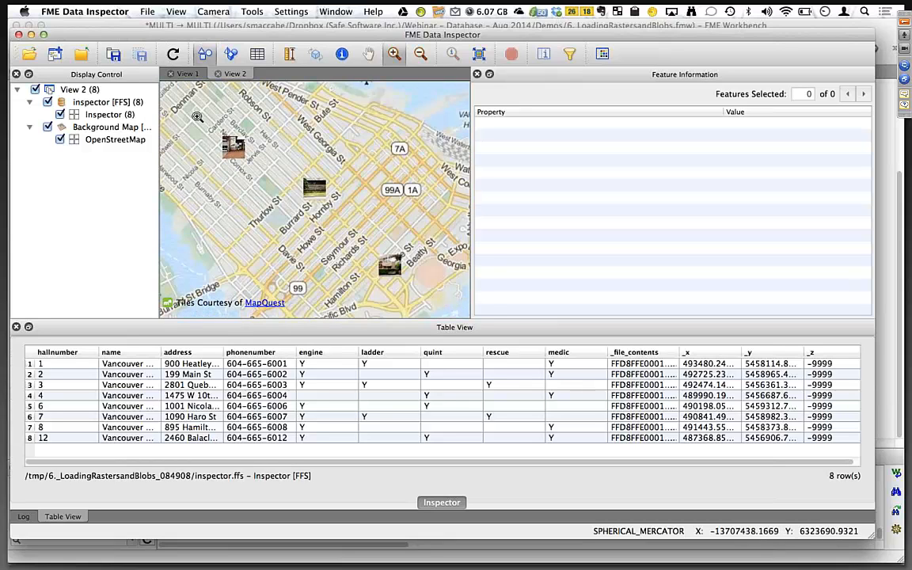
left_click_drag(196, 117, 357, 232)
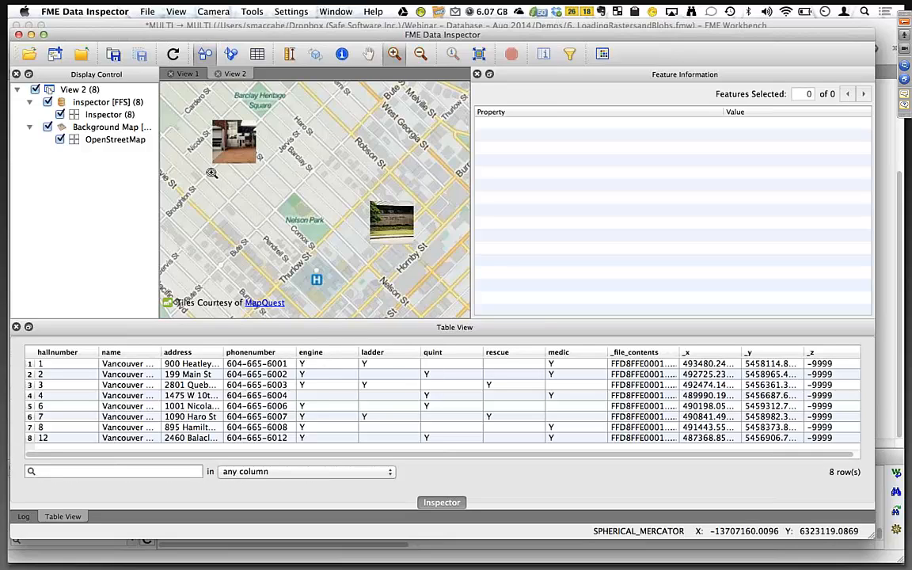
Return to FME Workbench and disable all objects in the Extracting BLOB's from Attribute bookmark.
key("super+Tab")
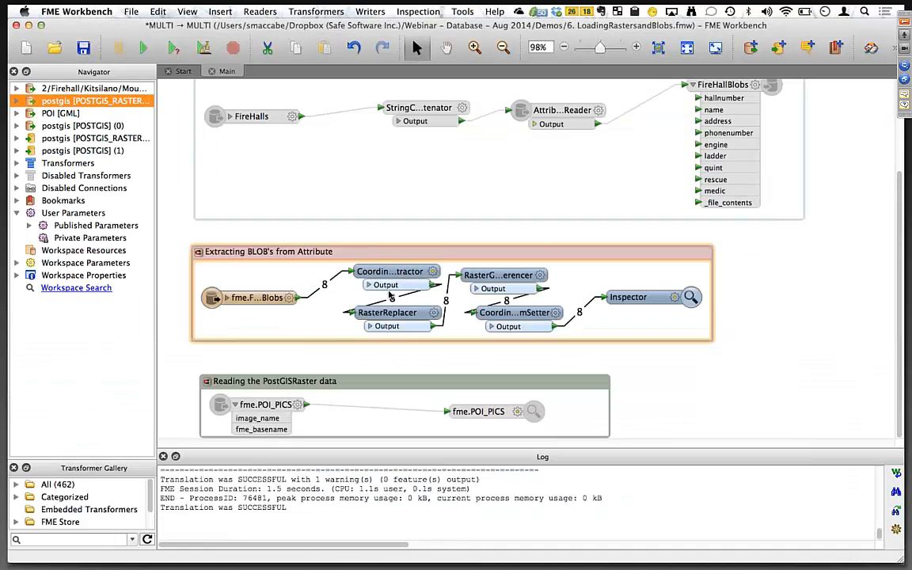
right_click(508, 257)
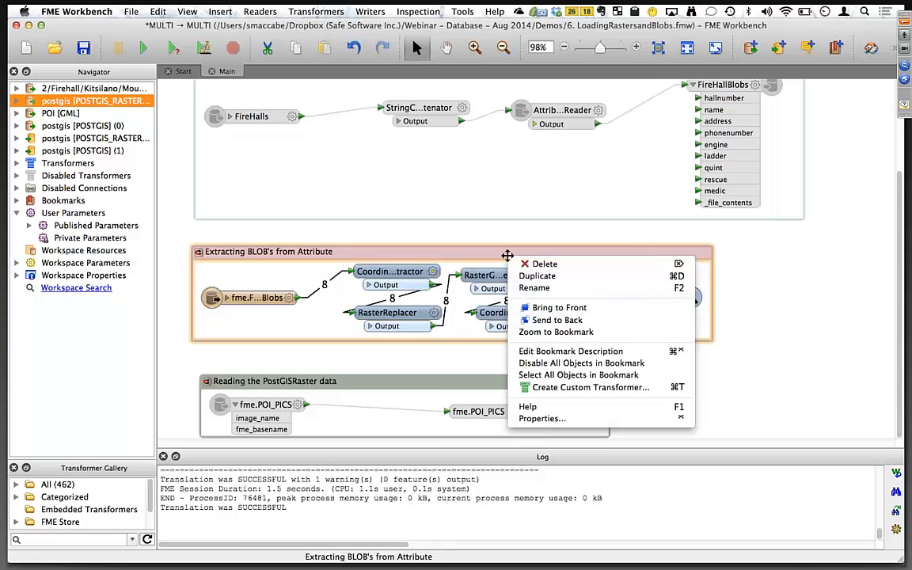
left_click(426, 256)
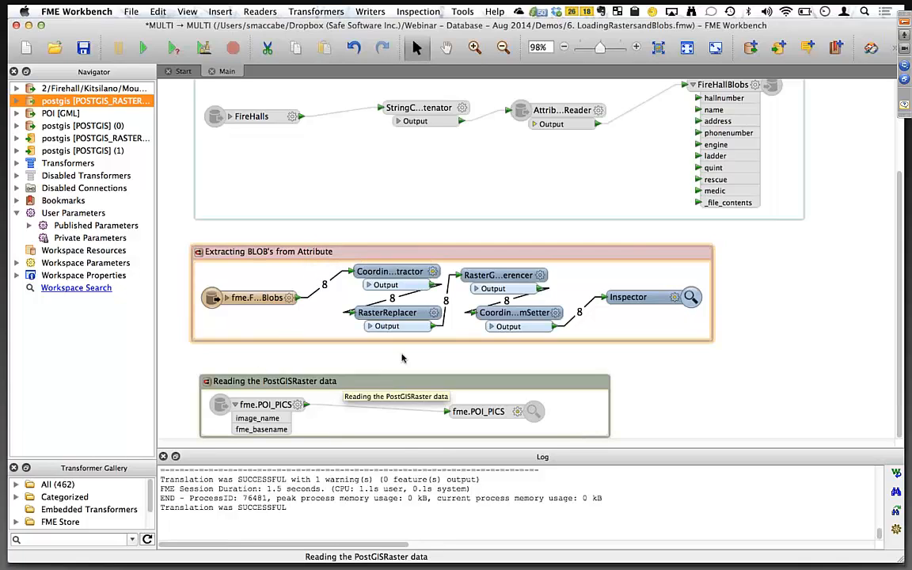
right_click(327, 250)
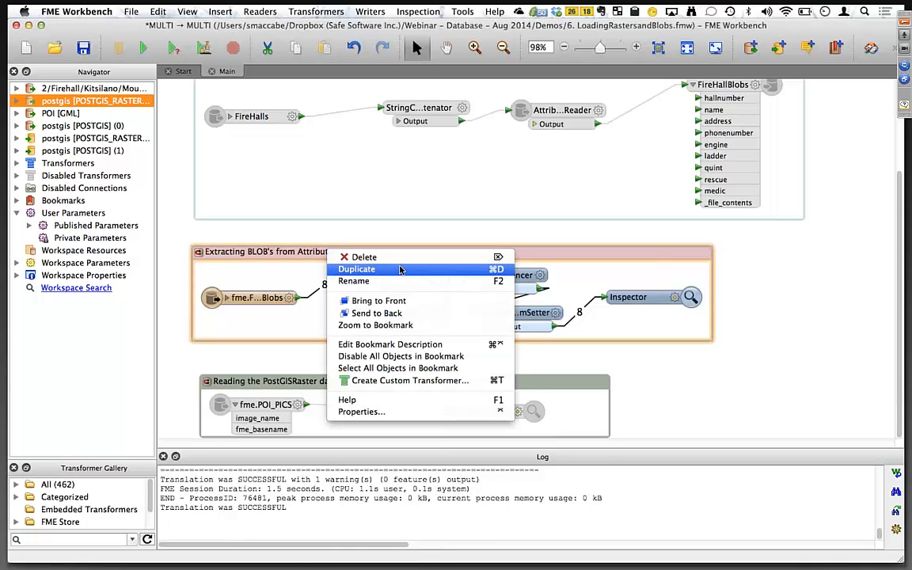
left_click(384, 357)
left_click(342, 389)
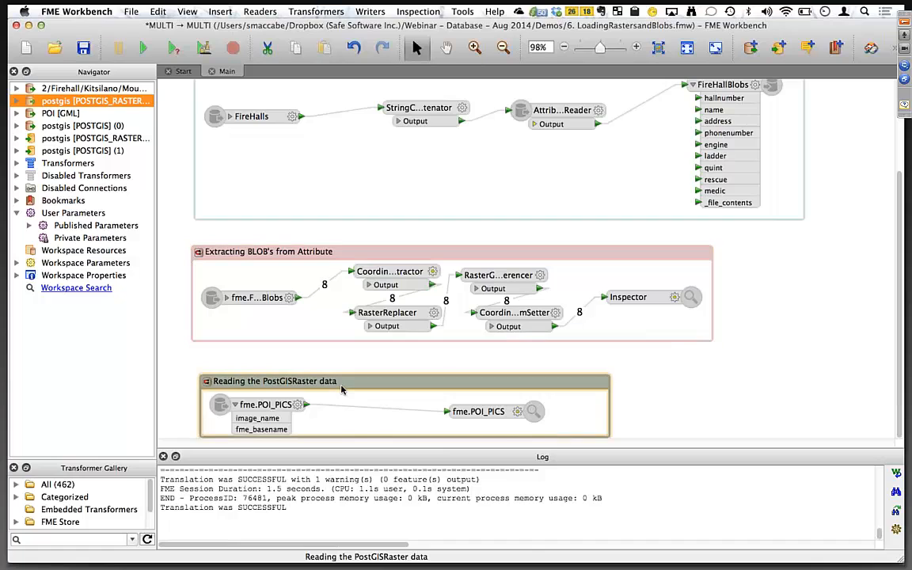
Enable all objects in the Reading the PostGISRaster data bookmark and run the workspace.
right_click(343, 389)
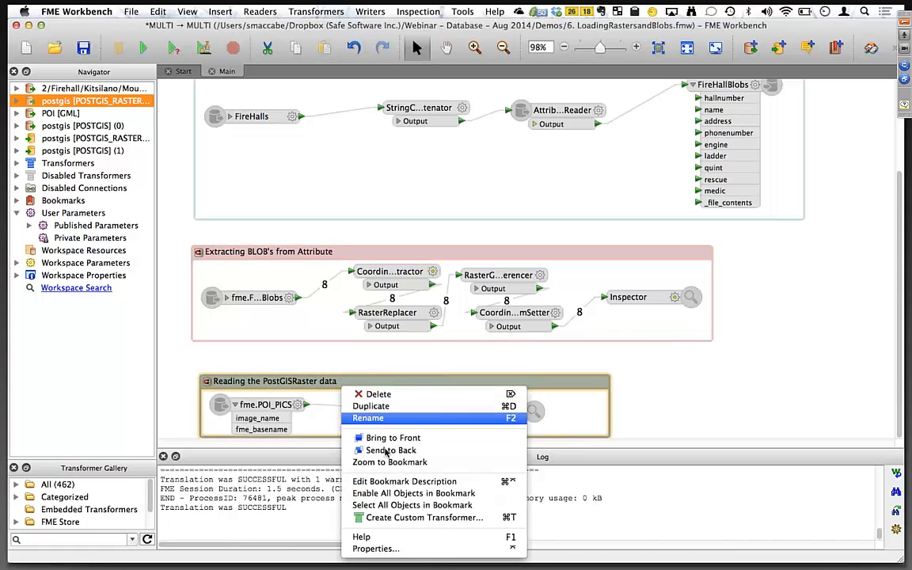
left_click(396, 493)
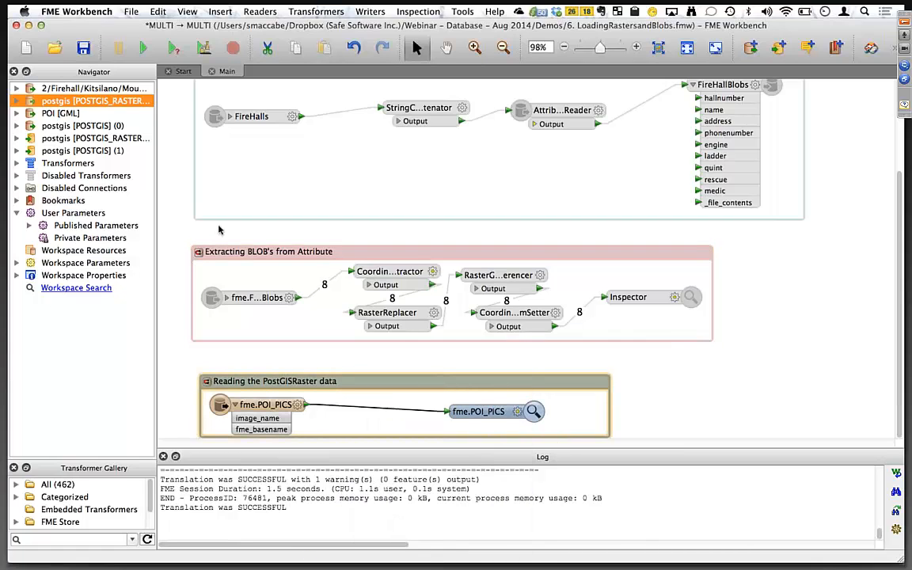
left_click(142, 49)
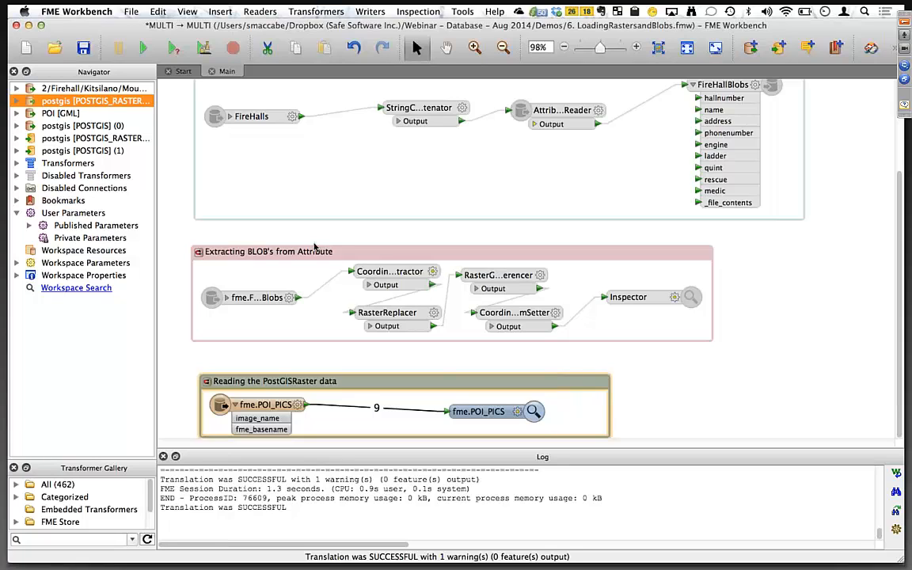
Switch to FME Data Inspector, select all fme.POI_PICS features and step through their feature information.
key("super+Tab")
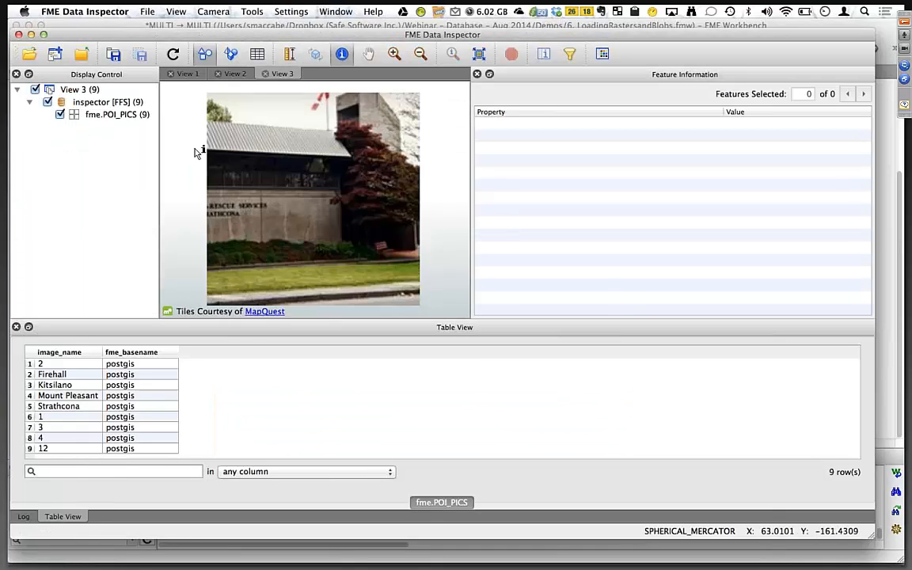
left_click_drag(165, 80, 409, 289)
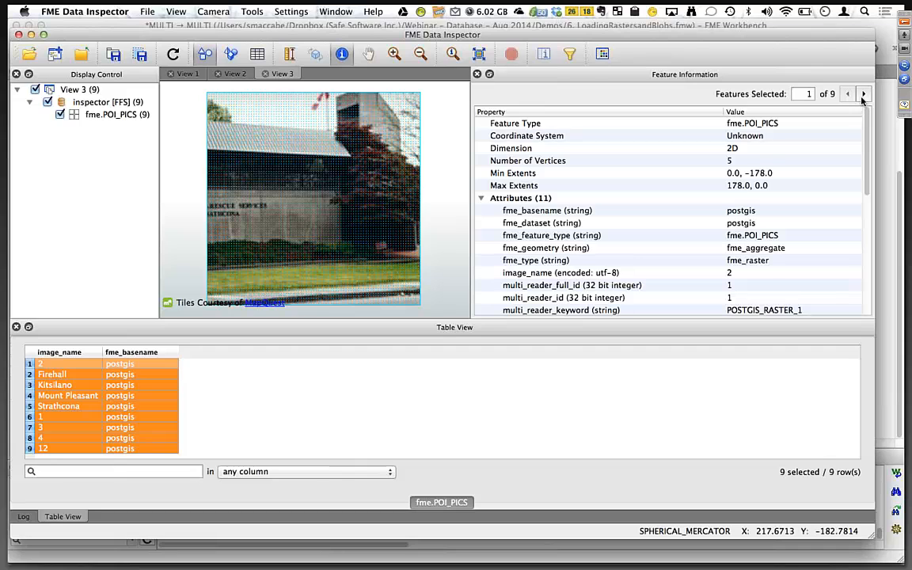
left_click(863, 96)
left_click(863, 96)
left_click(863, 96)
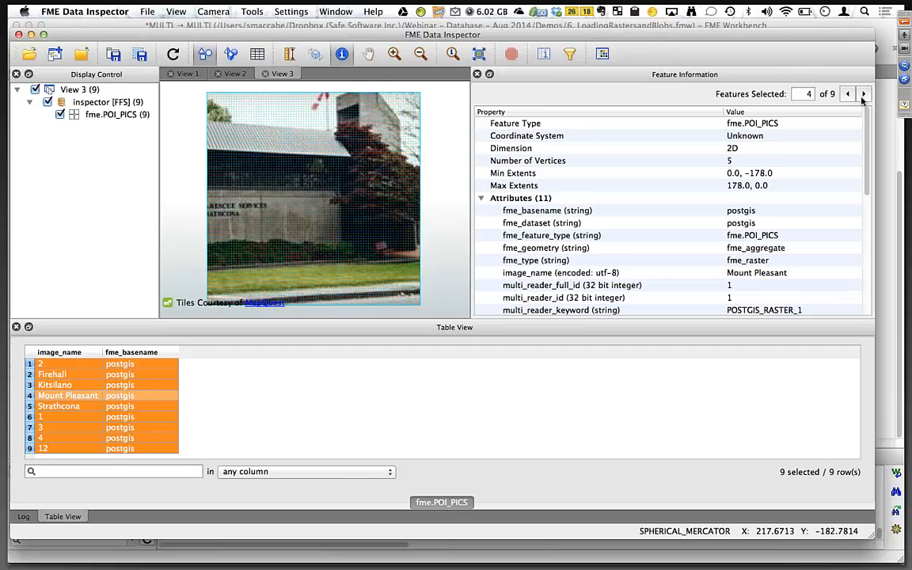
left_click(863, 94)
left_click(863, 94)
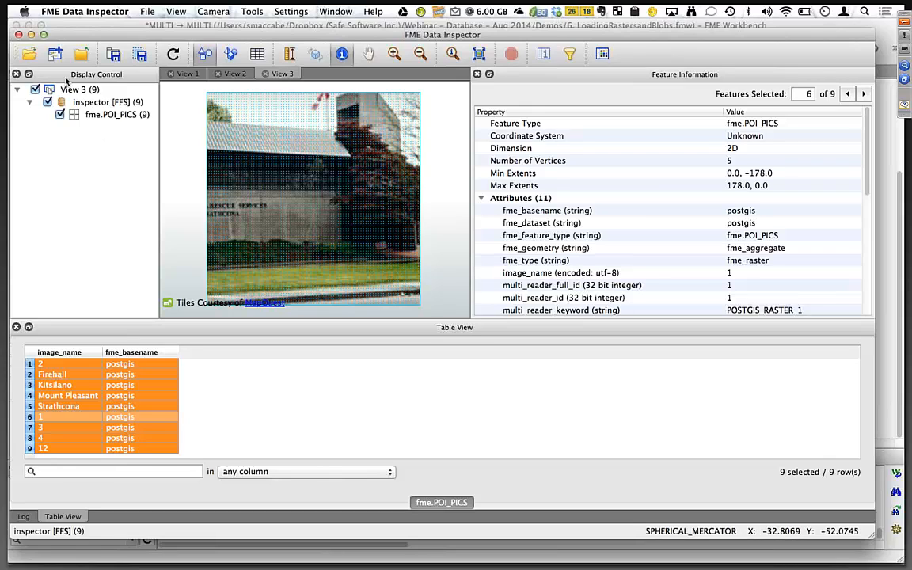
Close FME Data Inspector, then save and close the LoadingRastersandBlobs workspace.
left_click(18, 36)
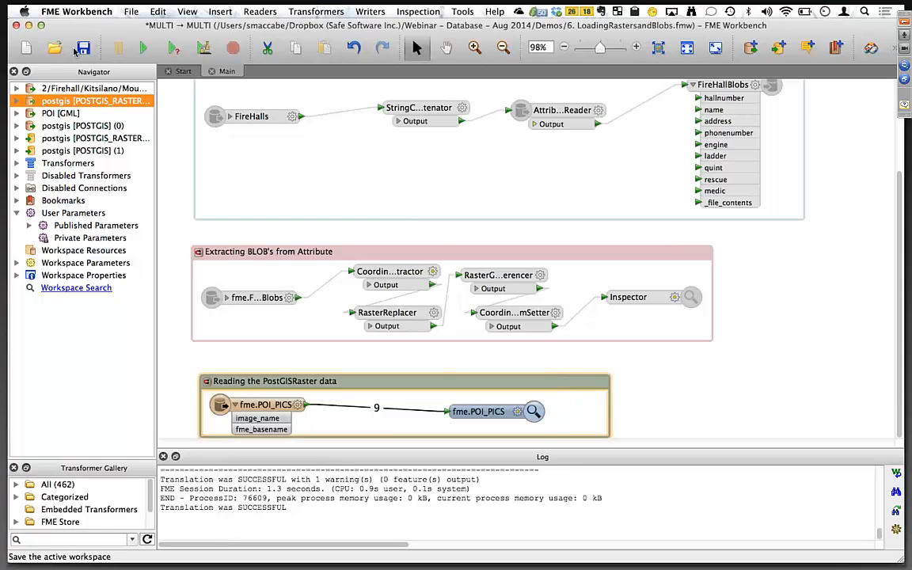
left_click(83, 49)
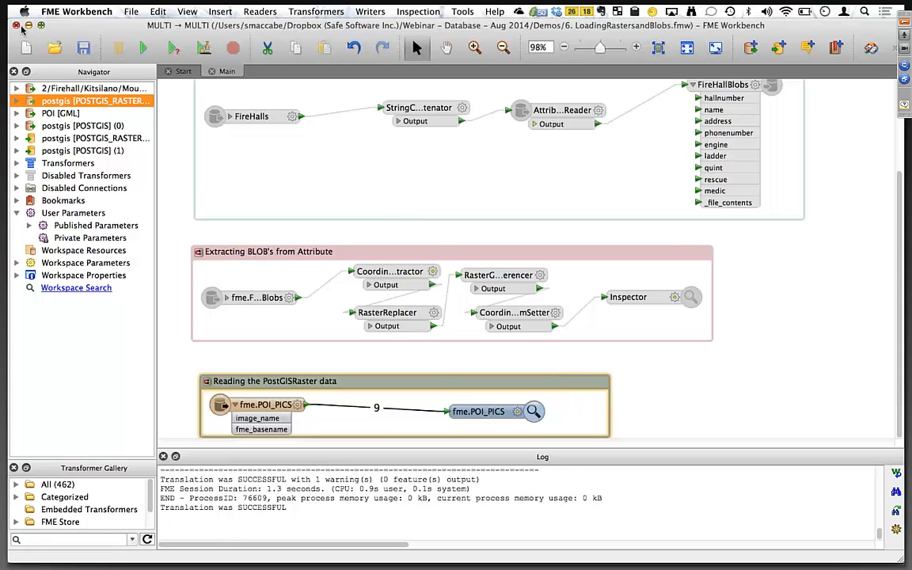
left_click(16, 25)
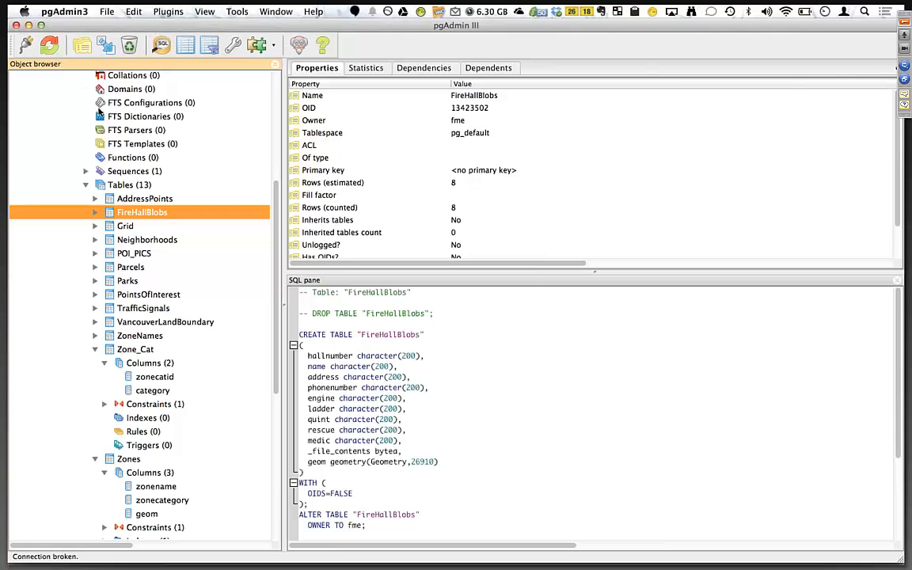
Close the Create_Zone_Cat_Table and LoadingWithConstraints workspaces, saving changes to LoadingWithConstraints.
key("super+Tab")
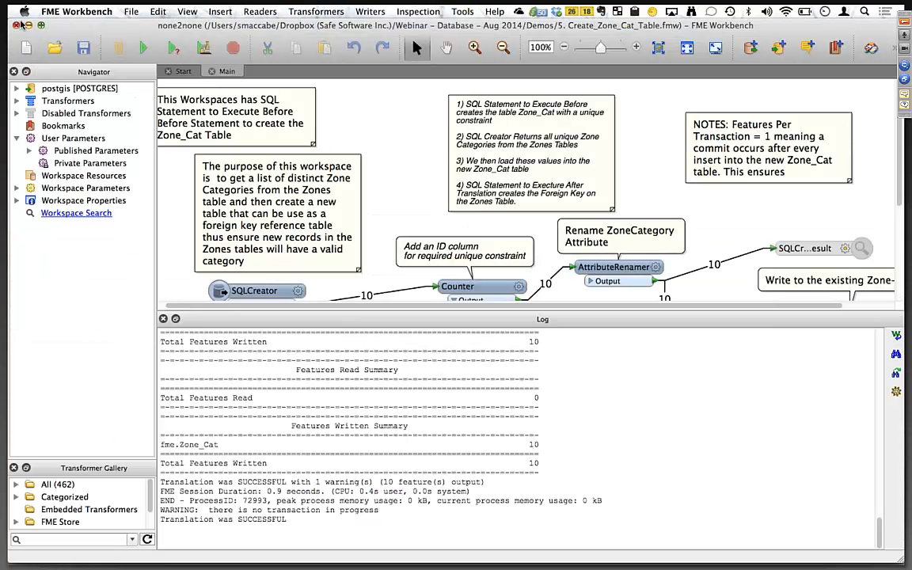
left_click(17, 26)
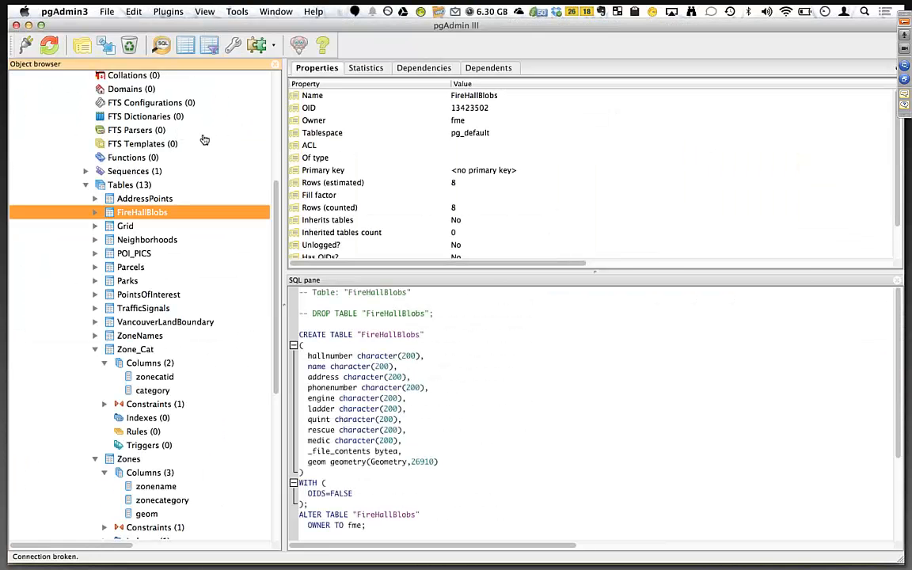
key("super+Tab")
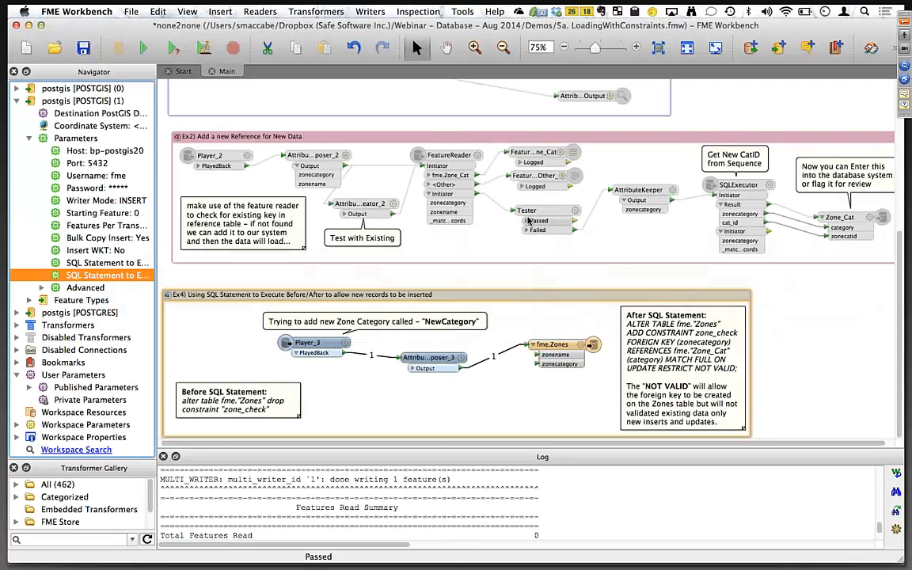
scroll(394, 227, "up", 5)
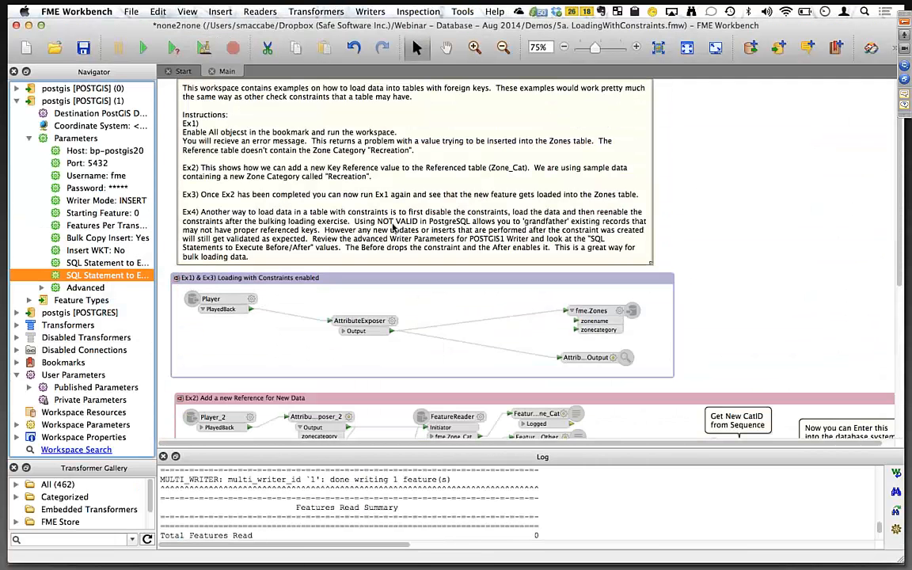
left_click(16, 25)
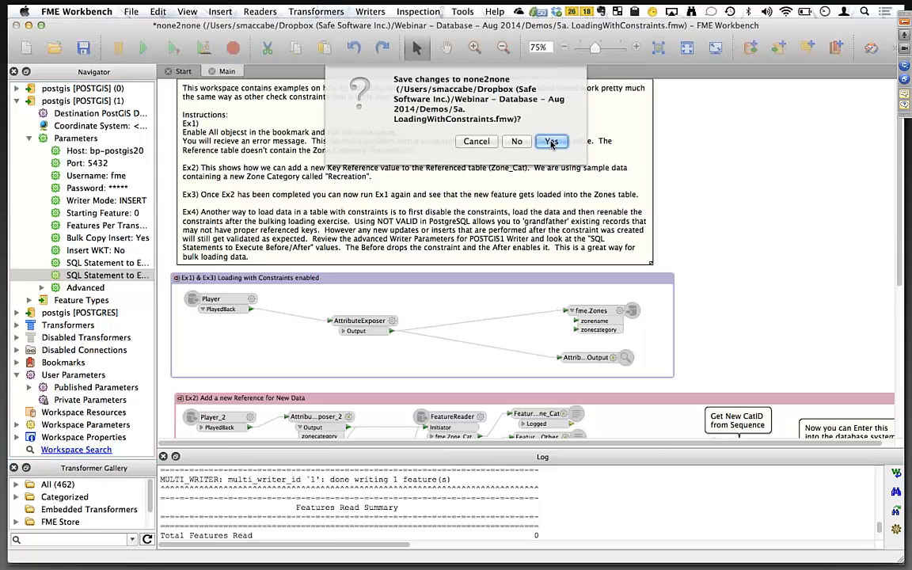
left_click(552, 143)
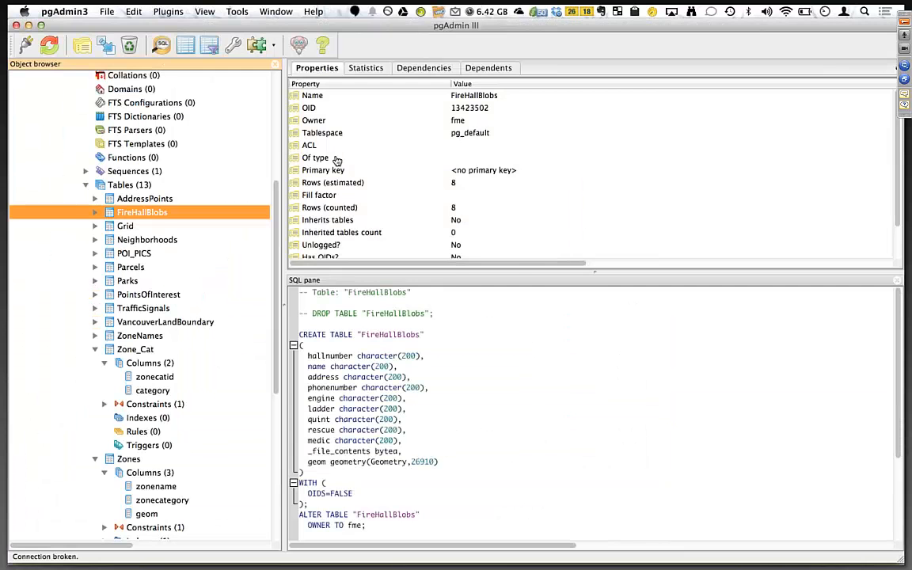
Switch to the presentation and advance to the Viewing in KML slide.
key("super+Tab")
key("super+Tab")
key("super+Tab")
key("super+Tab")
key("super+Tab")
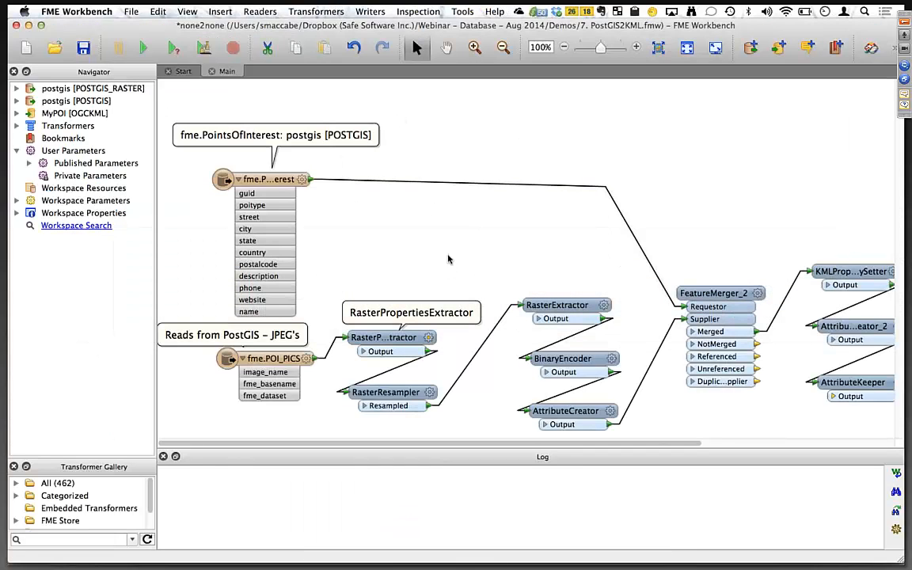
key("super+Tab")
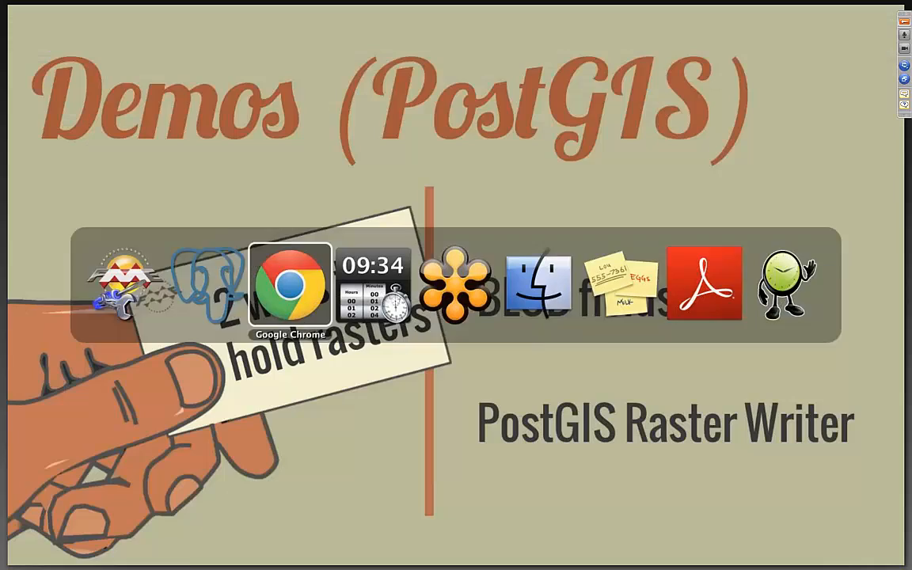
key("Right")
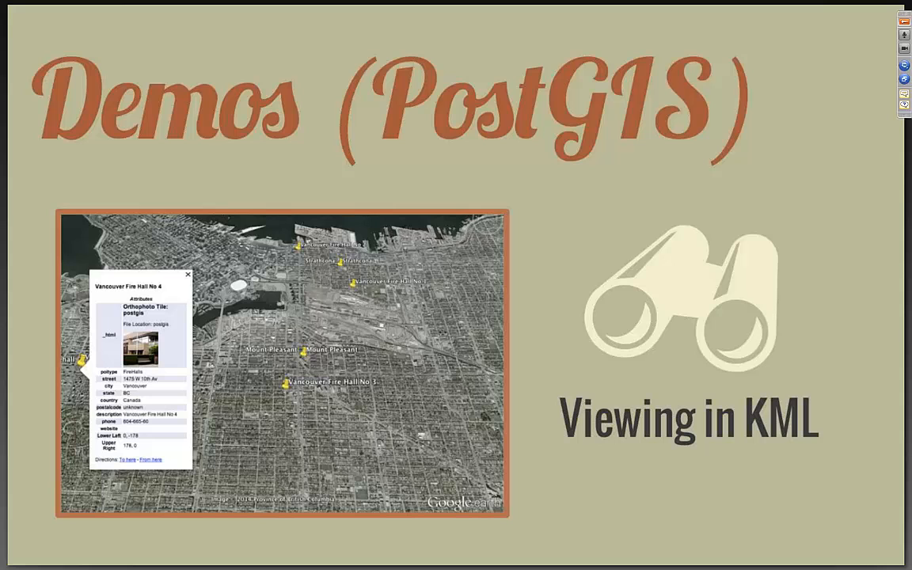
Examine the PostGIS2KML workspace's readers, transformer chain and KMLPropertySetter parameters without changing them.
key("super+Tab")
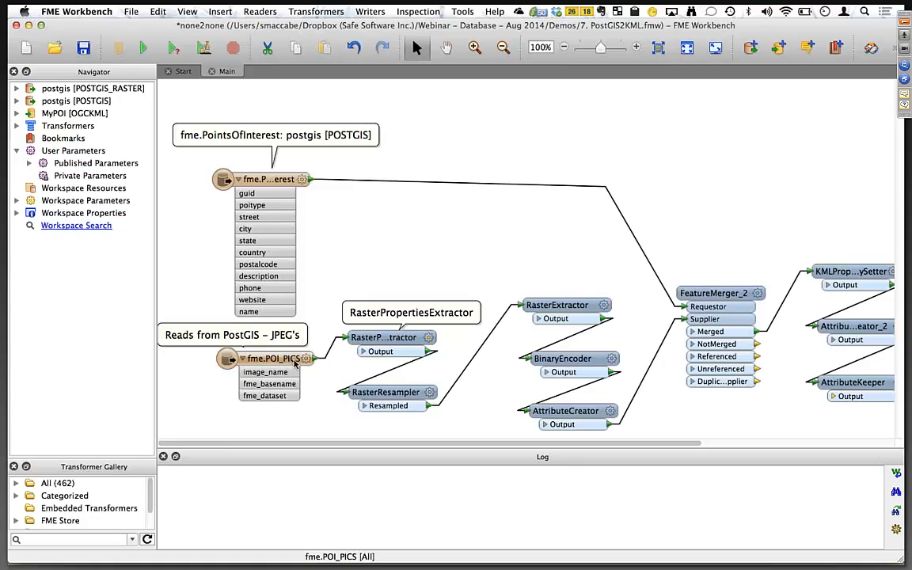
left_click(70, 89)
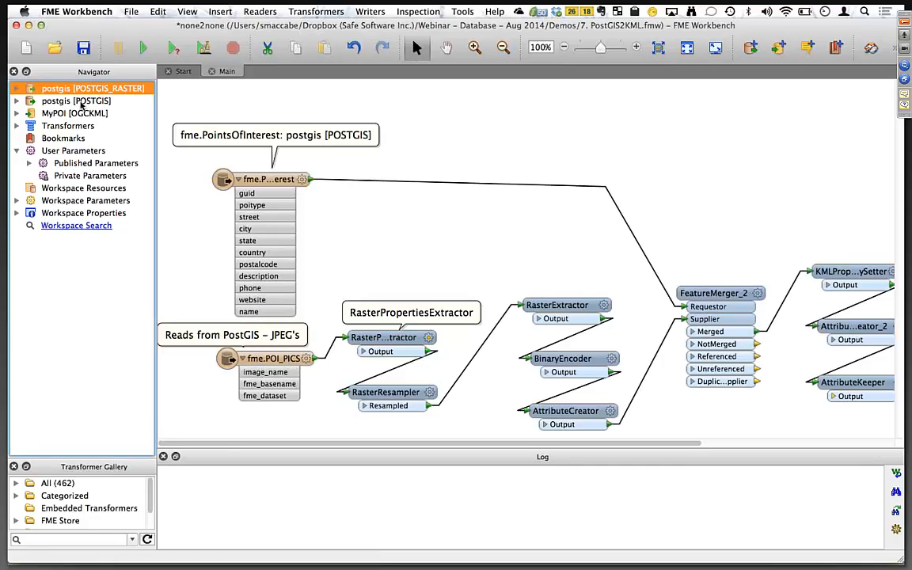
left_click(80, 102)
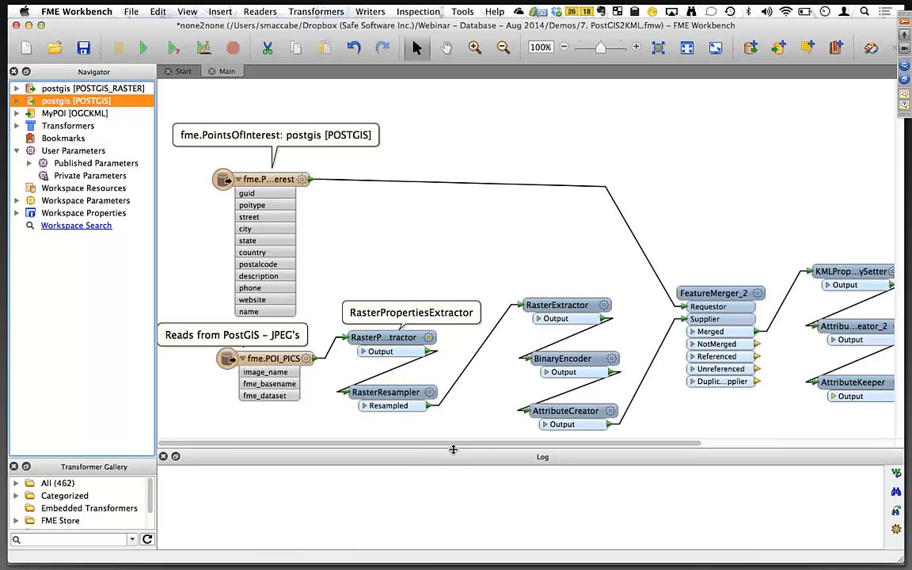
scroll(384, 368, "right", 5)
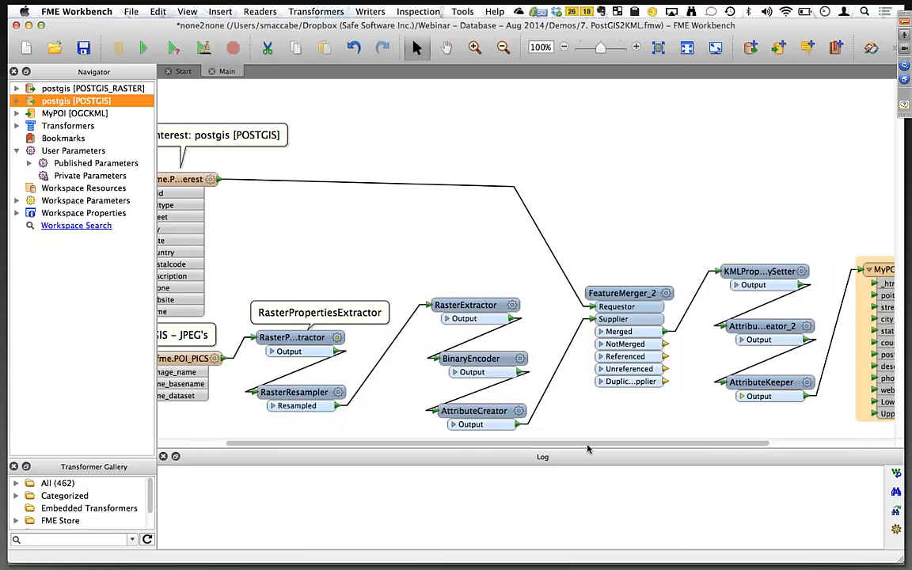
scroll(594, 505, "right", 6)
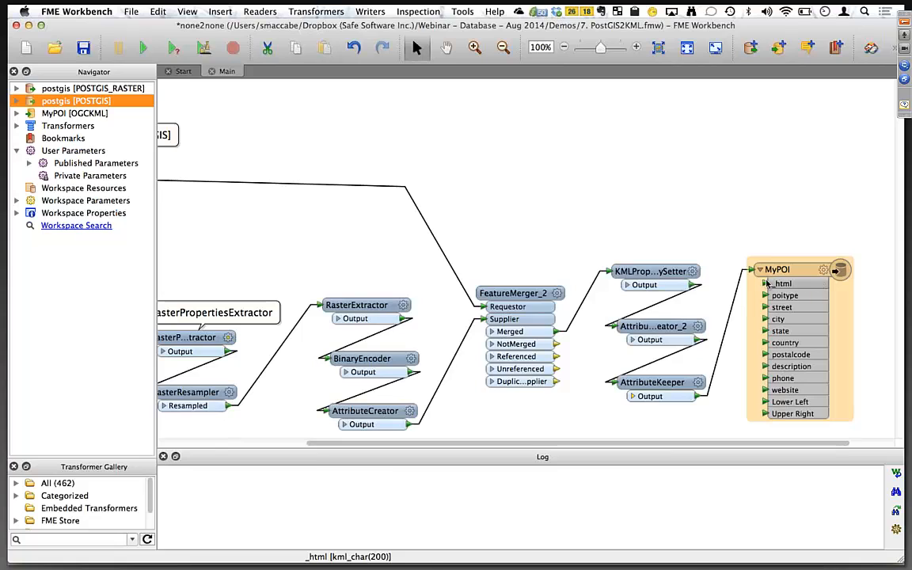
left_click(678, 271)
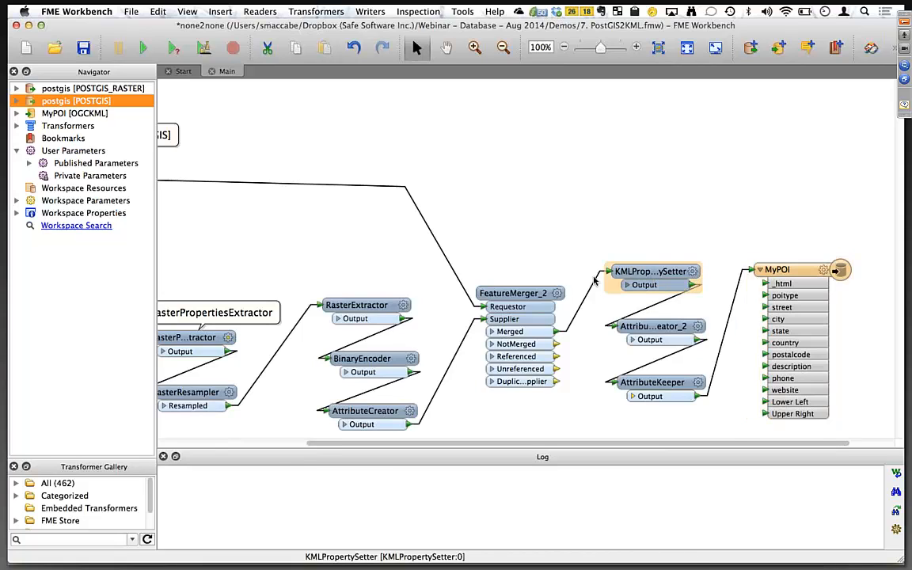
left_click(692, 271)
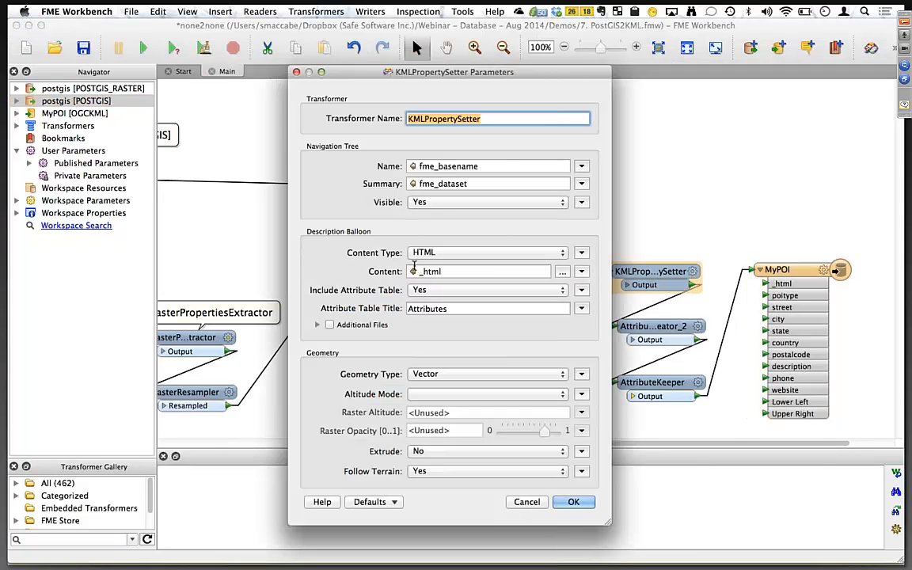
left_click(528, 504)
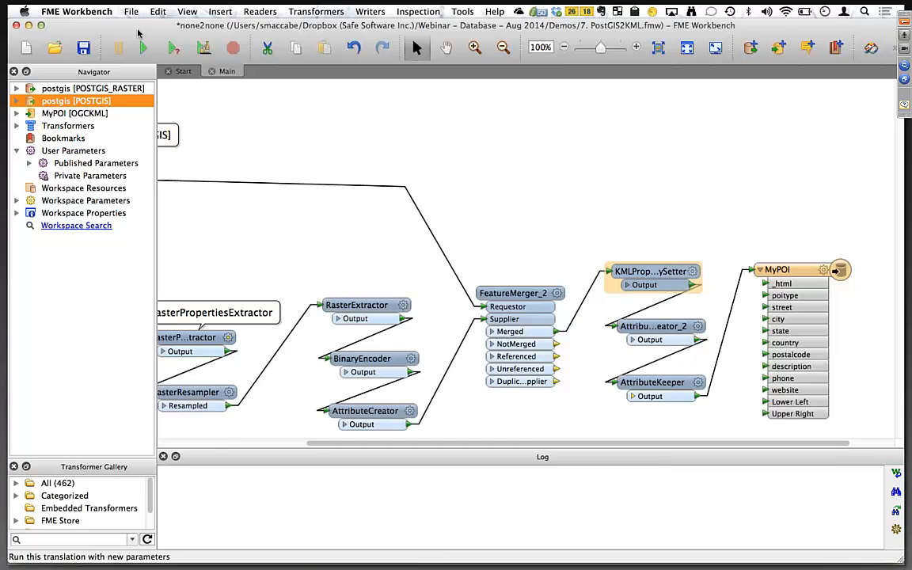
Run the PostGIS2KML workspace.
left_click(144, 50)
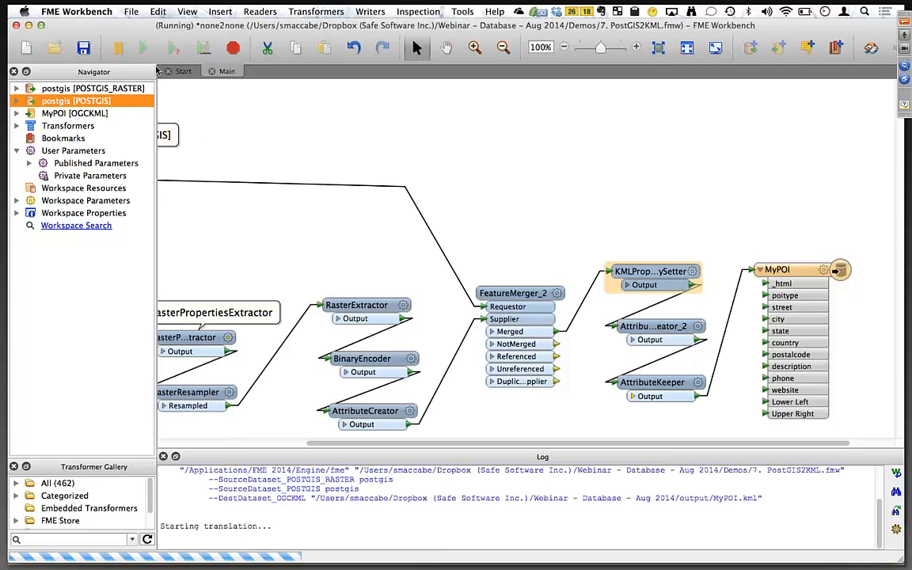
key("super+Tab")
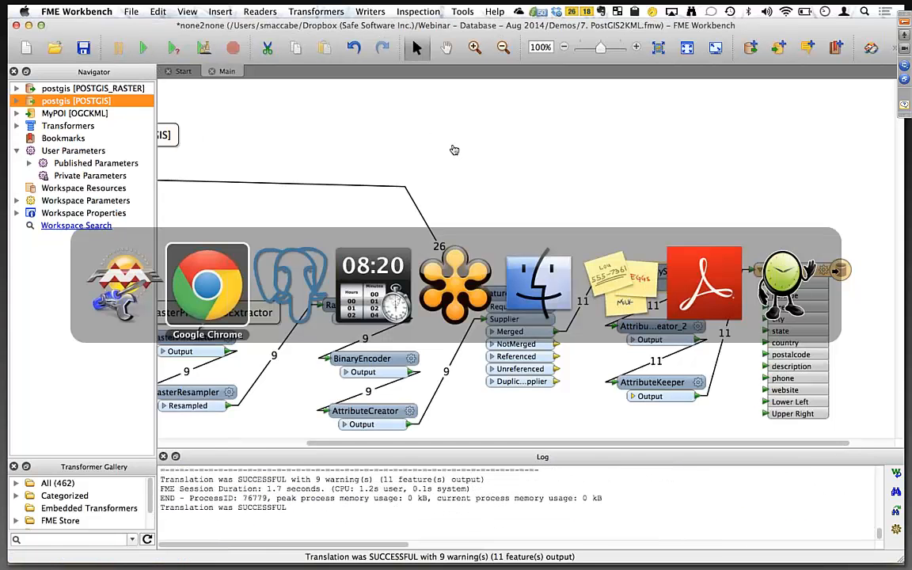
Locate the output MyPOI.kml file in the output folder in Finder.
key("super+Tab")
key("super+Tab")
key("super+Tab")
key("super+Tab")
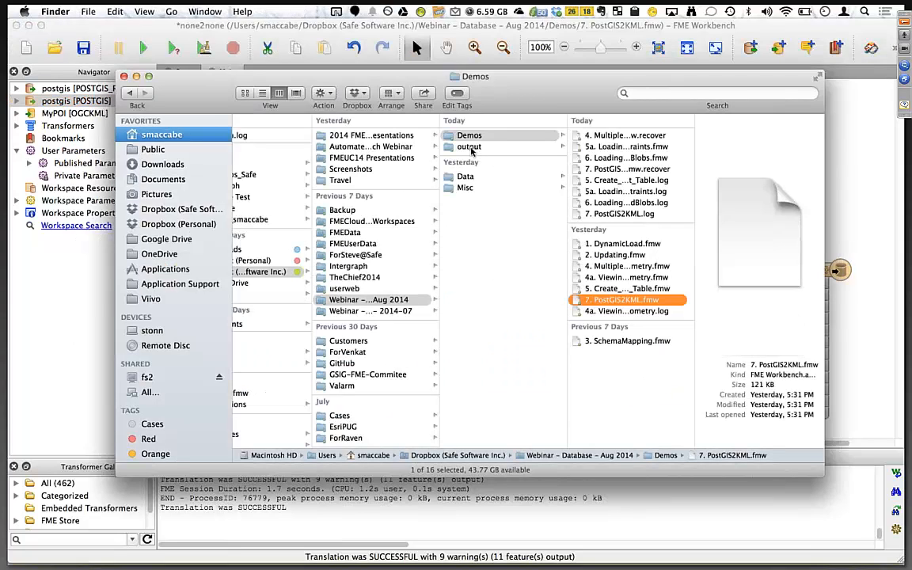
left_click(475, 147)
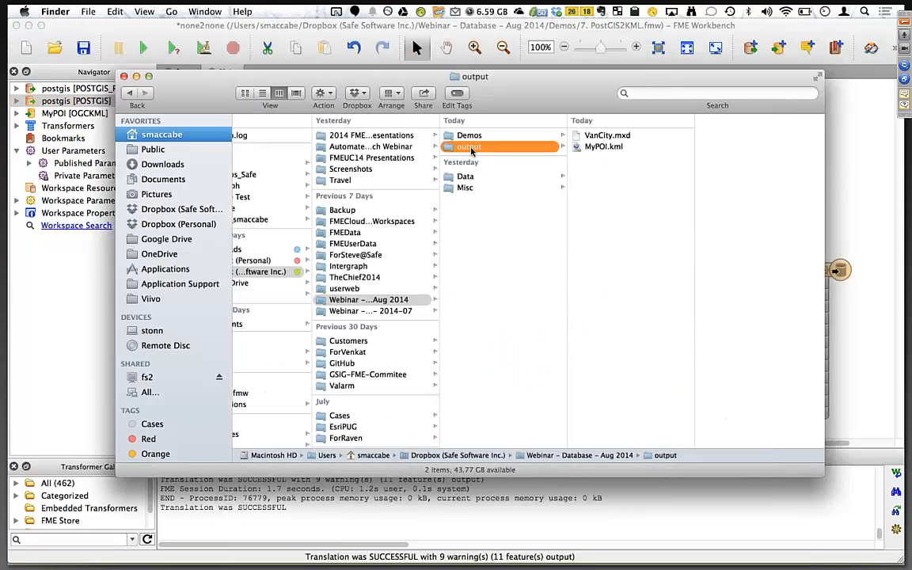
left_click(604, 146)
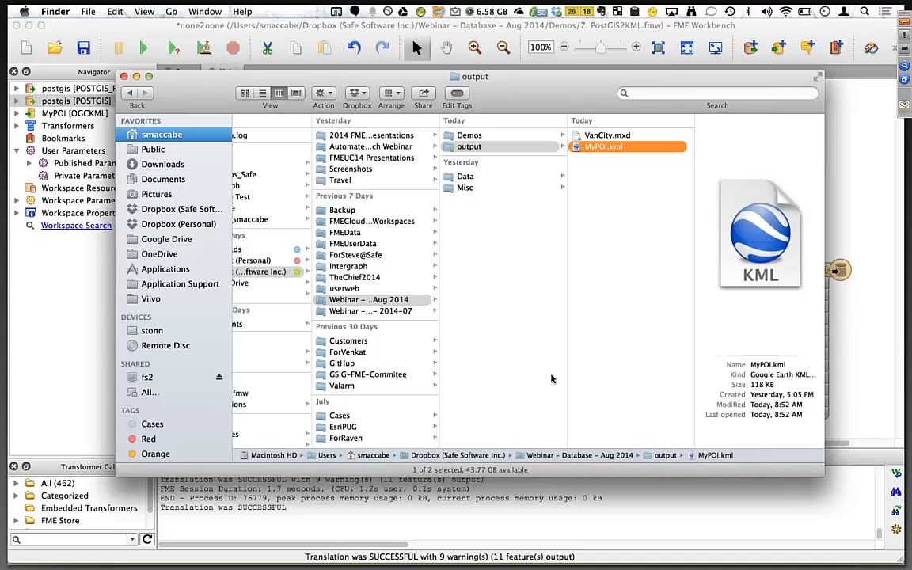
Review the features read and written summaries in the translation log, then return to MyPOI.kml in Finder.
left_click(444, 492)
scroll(443, 493, "up", 5)
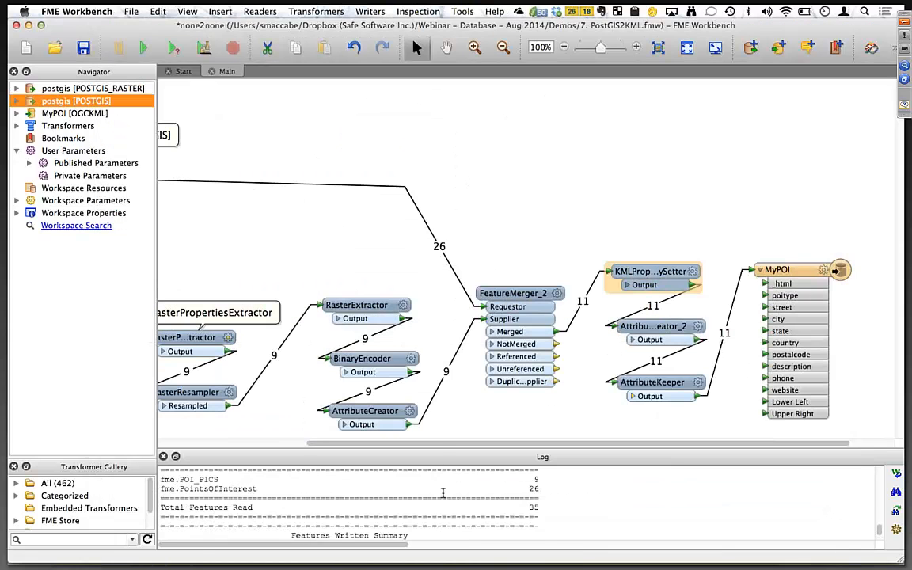
scroll(443, 493, "down", 3)
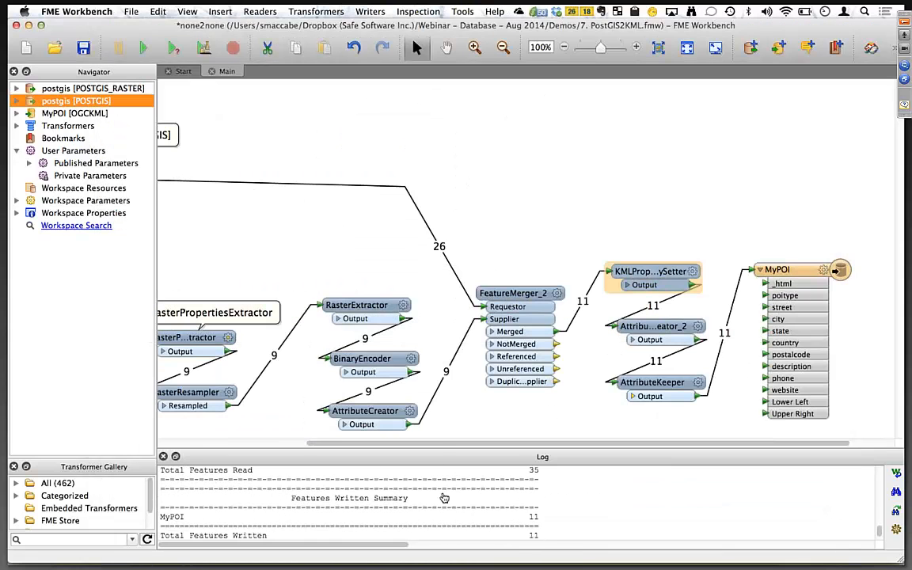
key("super+Tab")
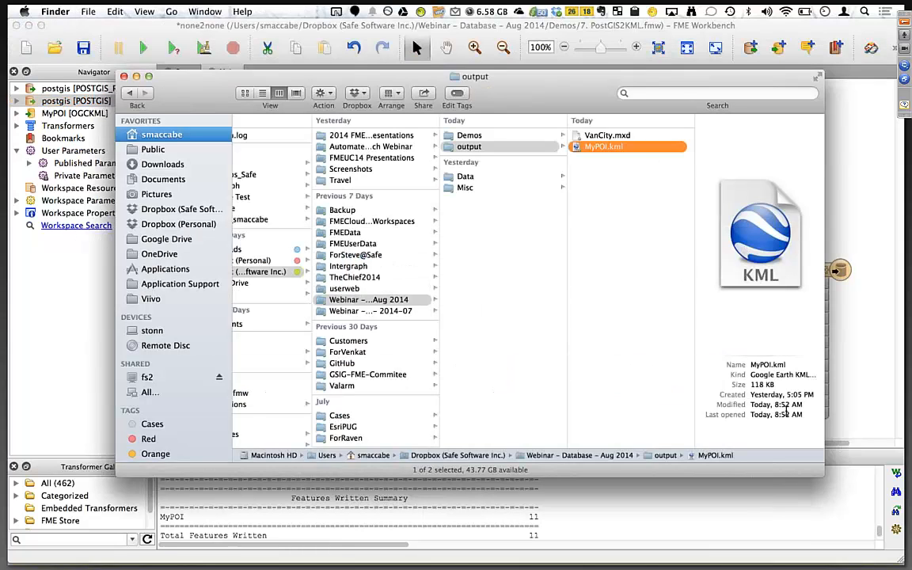
Open MyPOI.kml in Google Earth and inspect the Vancouver Fire Hall No 3 placemark's attributes and photo.
double_click(603, 152)
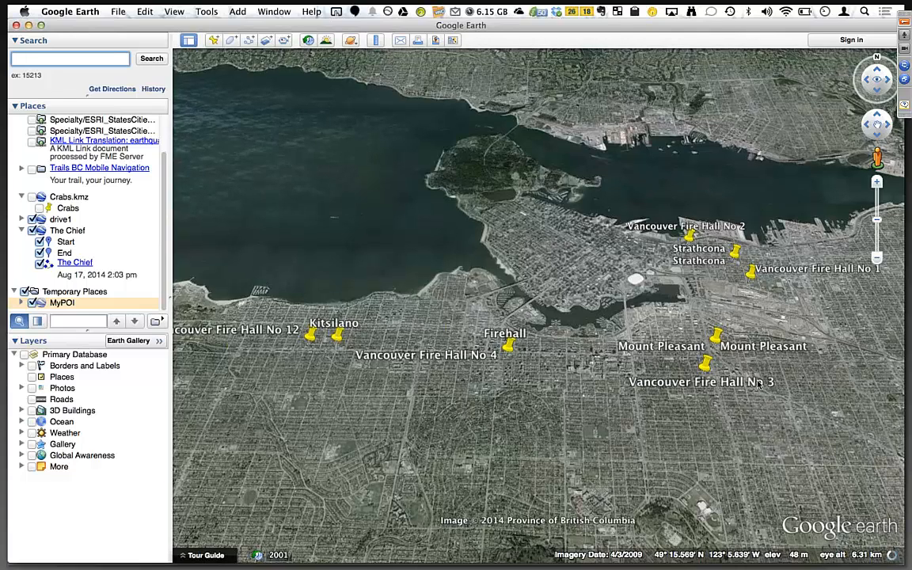
left_click(705, 366)
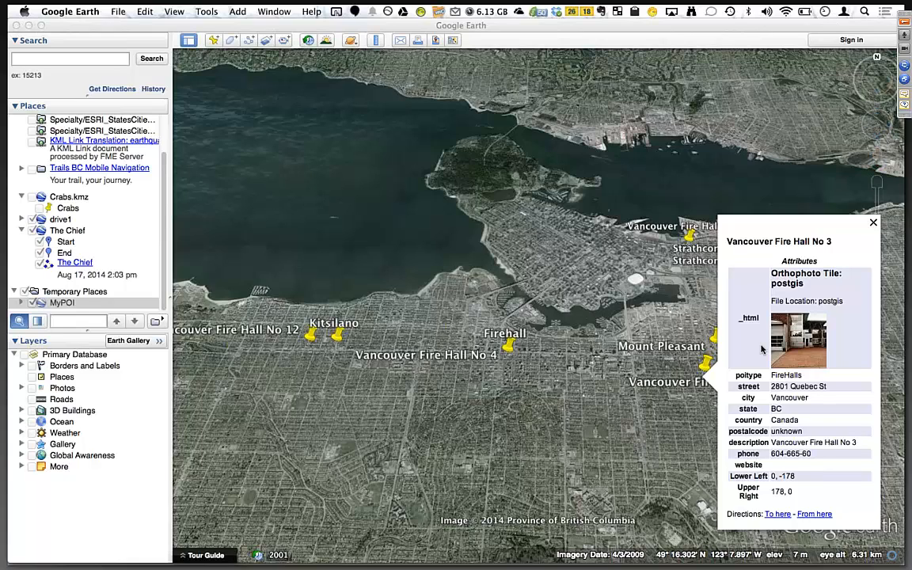
left_click(873, 226)
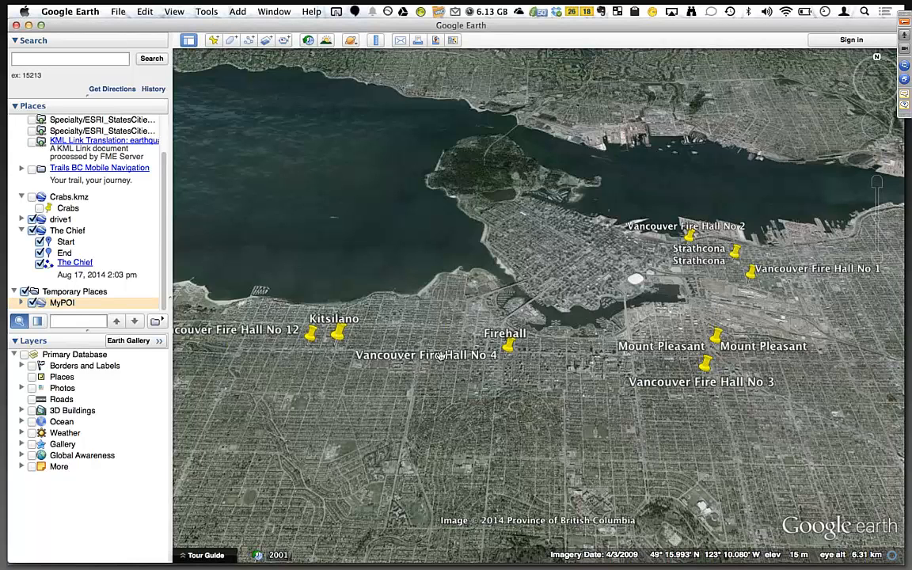
Inspect the attribute popups and photos of the Firehall and Vancouver Fire Hall No 4 placemarks.
left_click(506, 343)
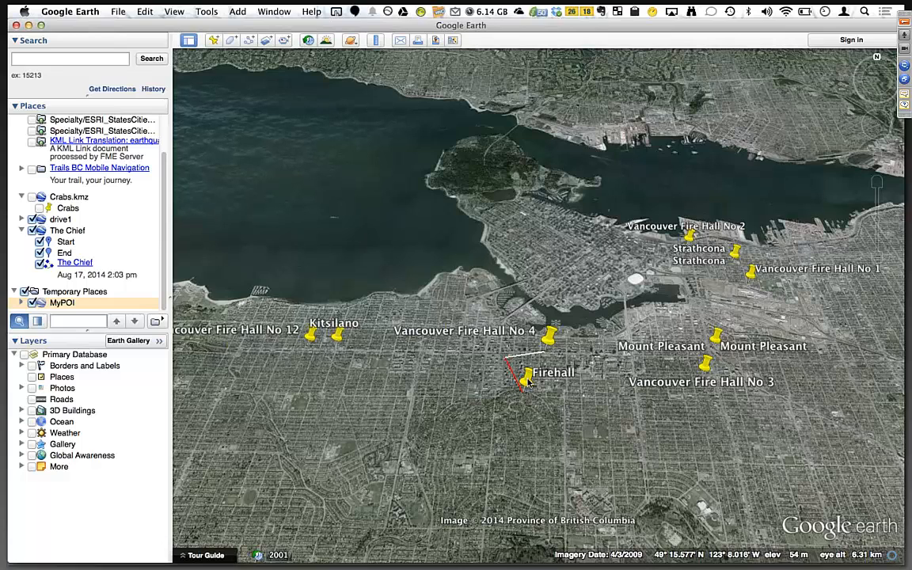
left_click(527, 381)
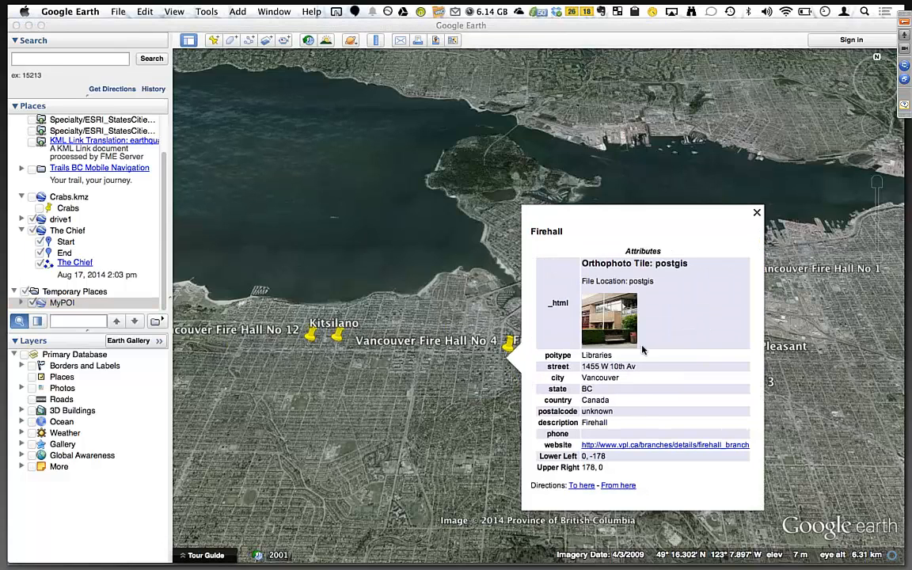
left_click(757, 212)
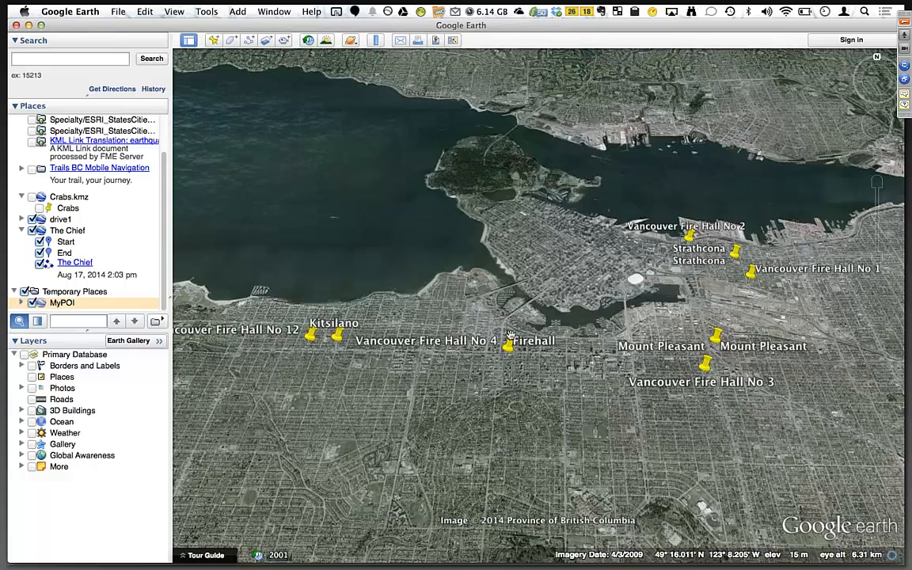
left_click(509, 341)
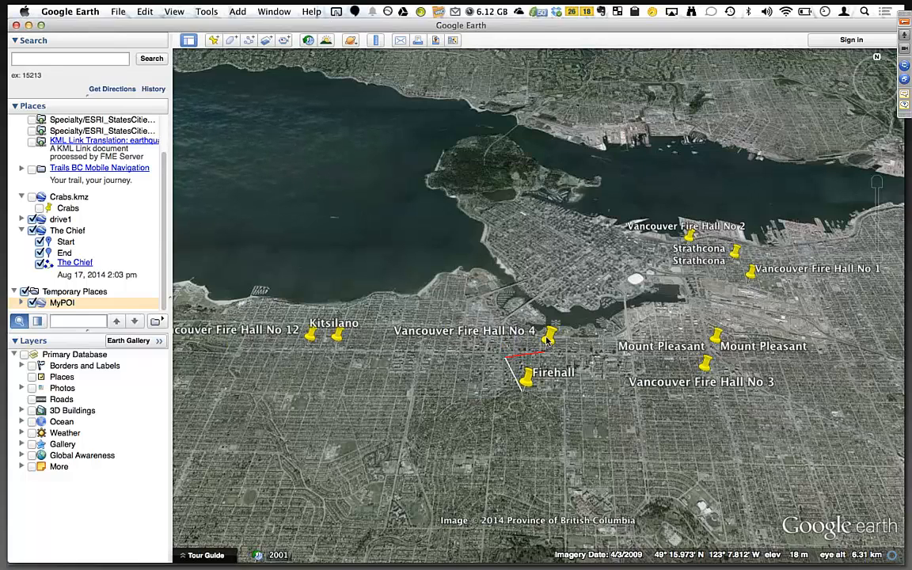
left_click(548, 338)
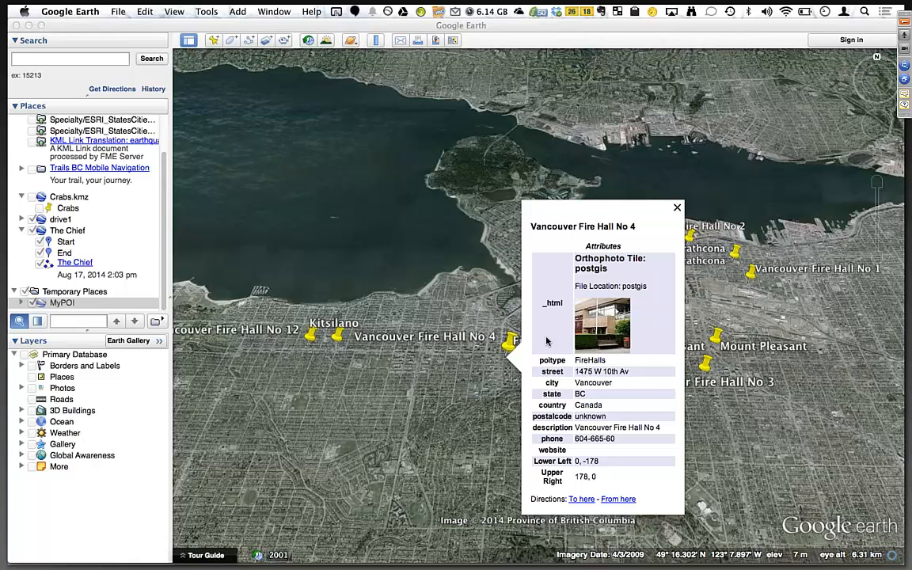
left_click(462, 402)
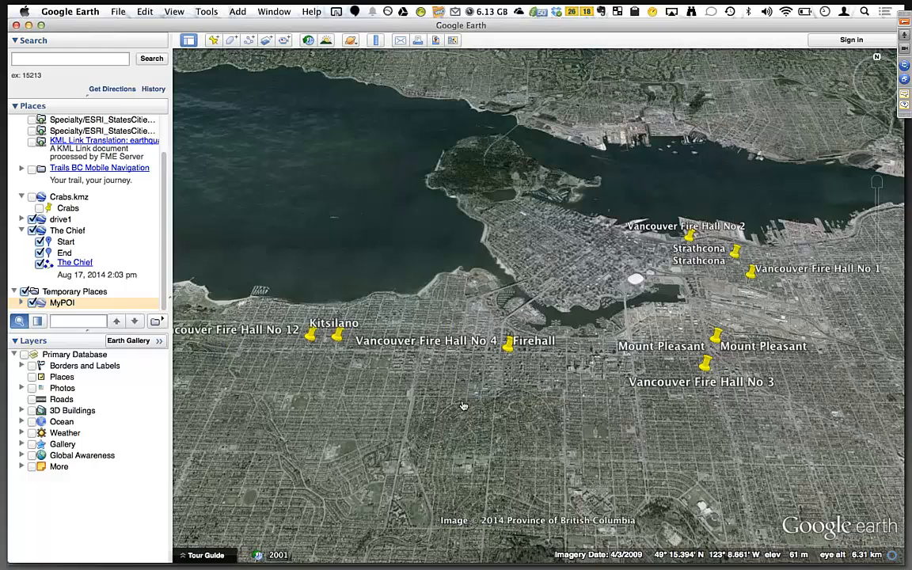
key("super+Tab")
key("super+Tab")
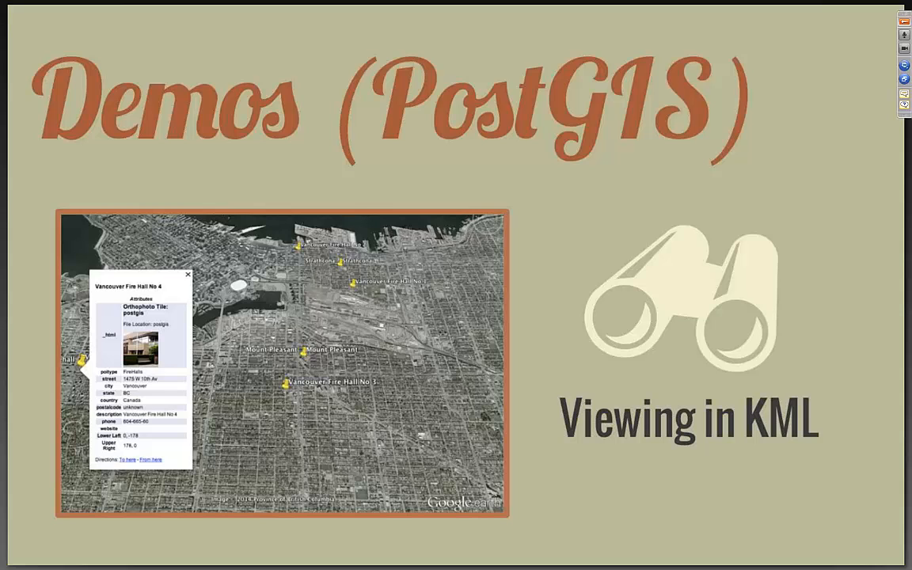
key("Right")
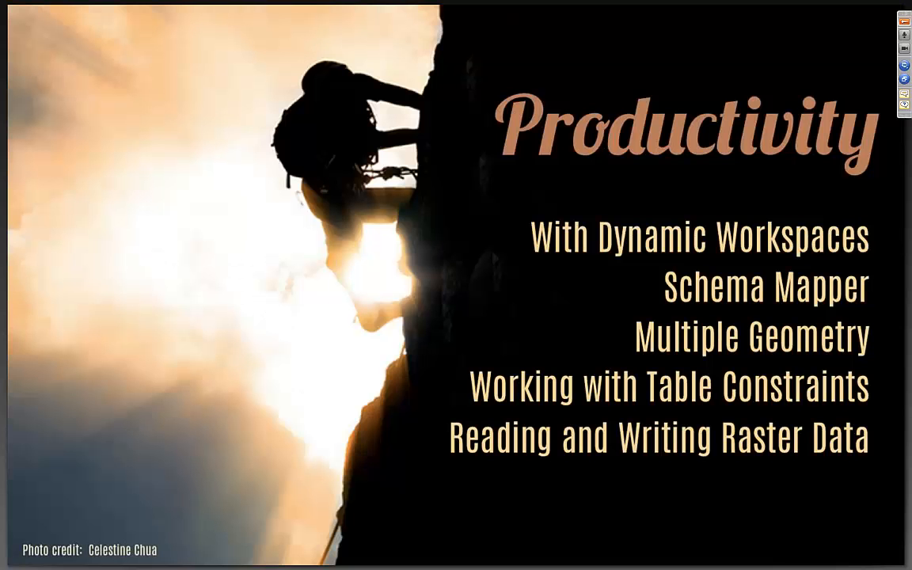
key("Left")
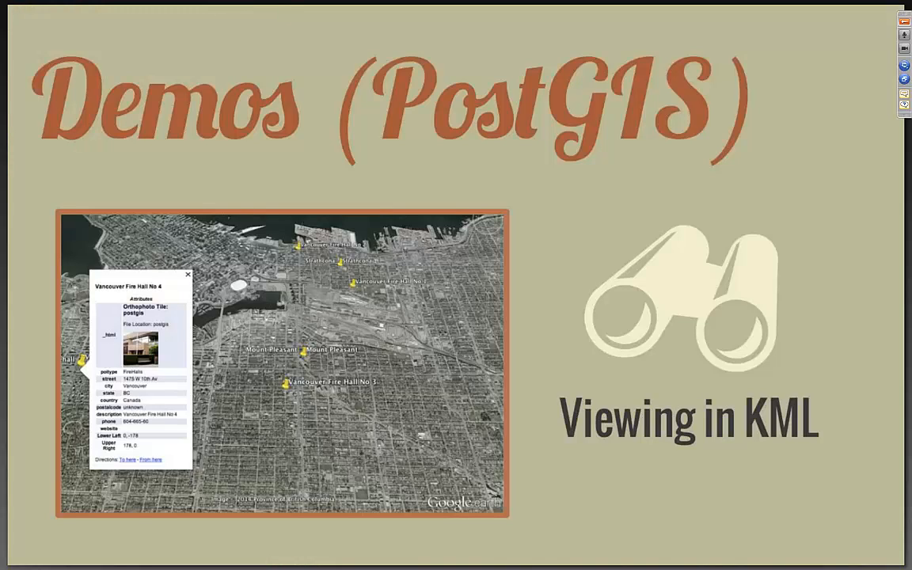